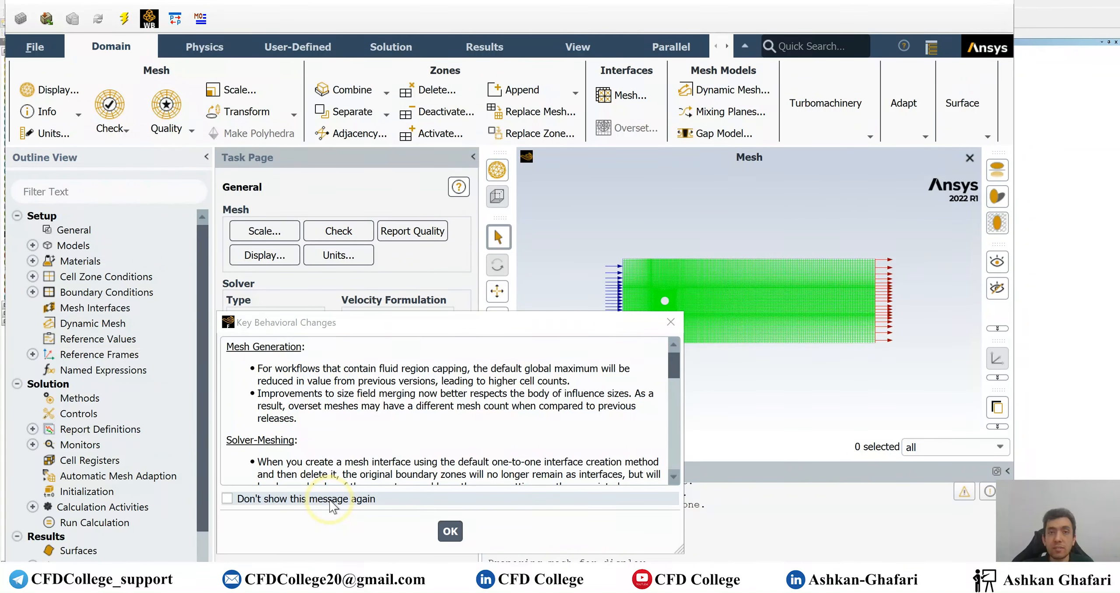
Dismiss the Key Behavioral Changes notice with the option not to show it again, and maximize the window
left_click(331, 504)
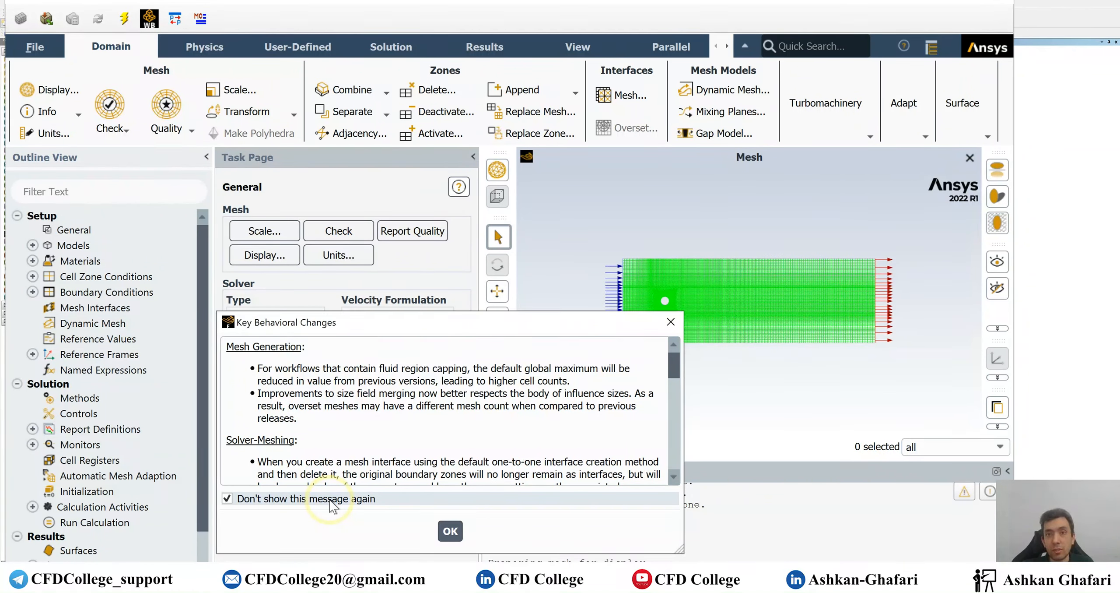
left_click(450, 530)
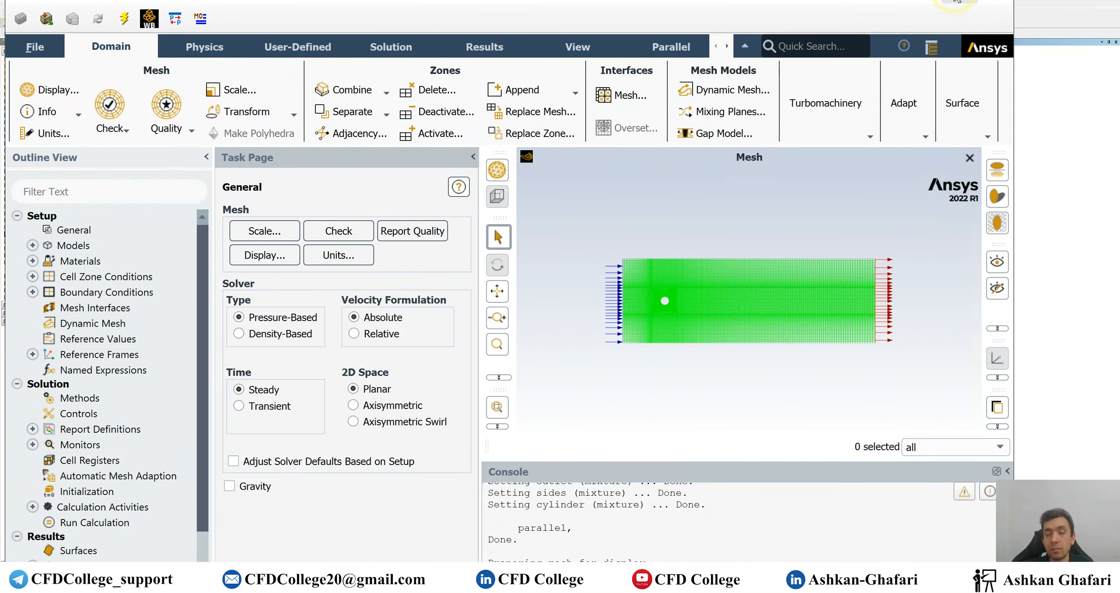
left_click(956, 1)
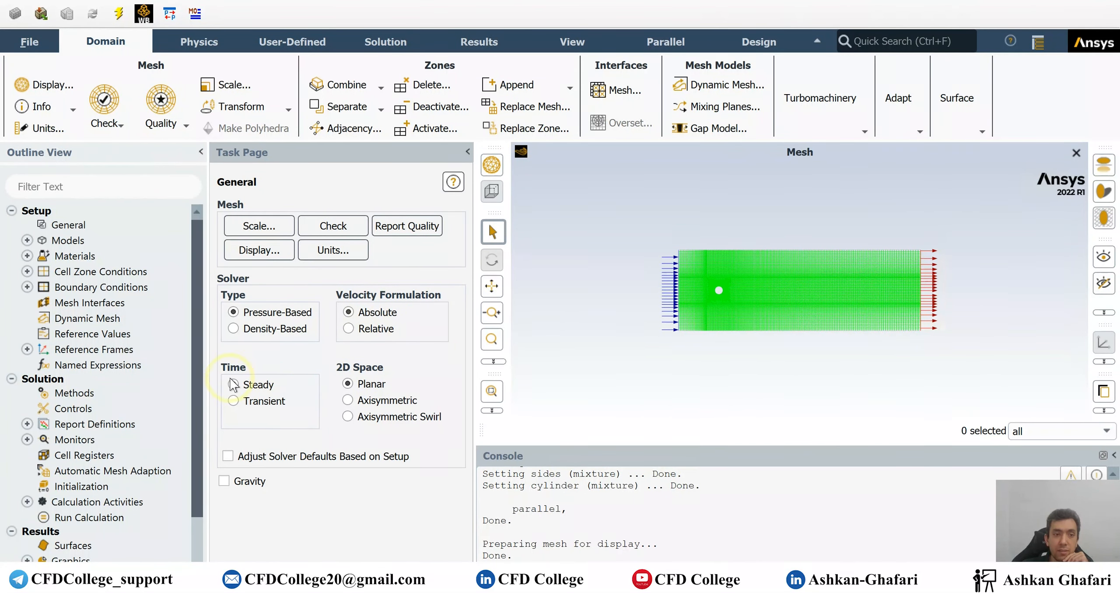
Switch the solver's time formulation to Transient
left_click(235, 401)
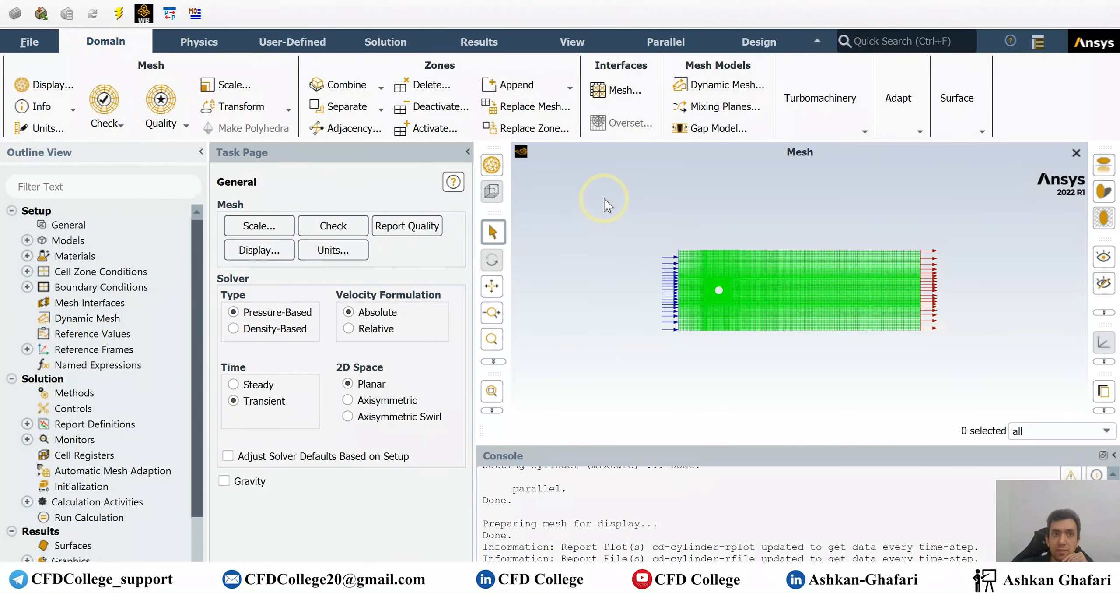
right_click(523, 12)
left_click(568, 104)
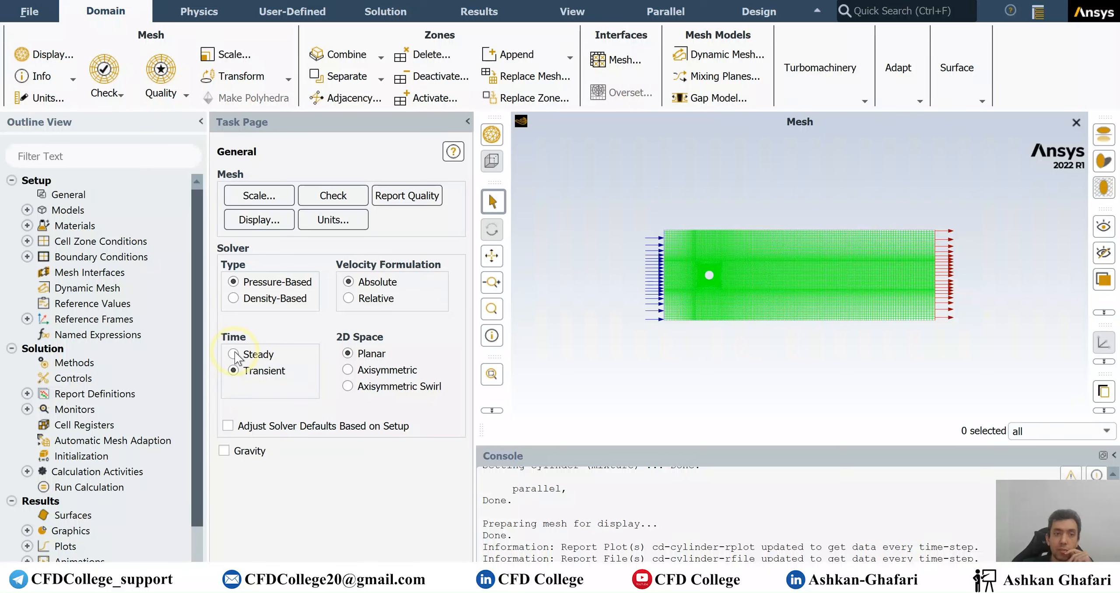
Examine the existing report definitions and which physics models are enabled in the setup
left_click(27, 394)
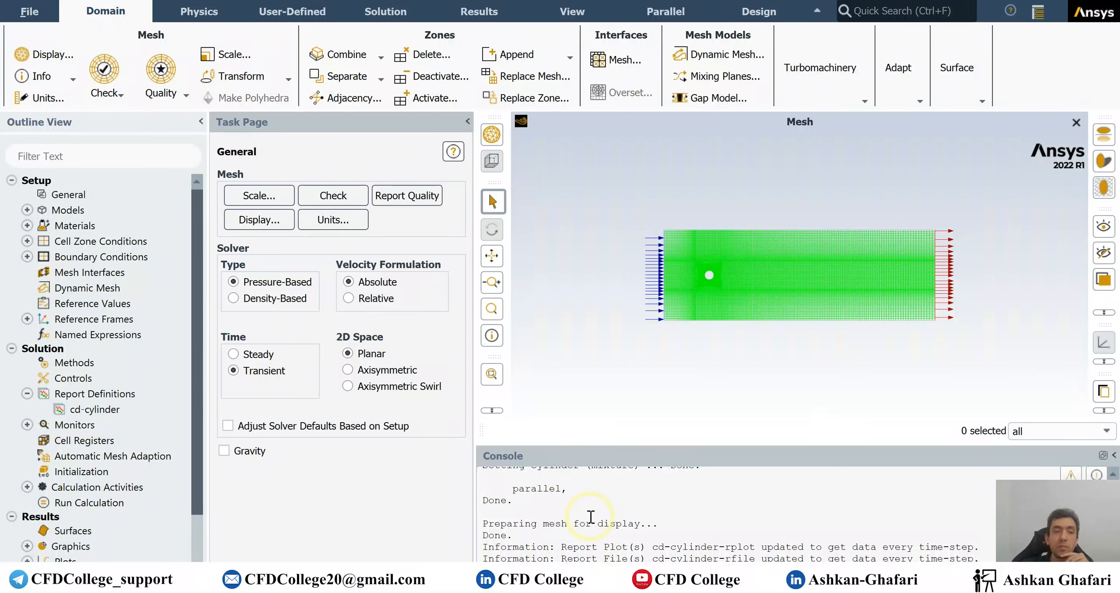
left_click(28, 394)
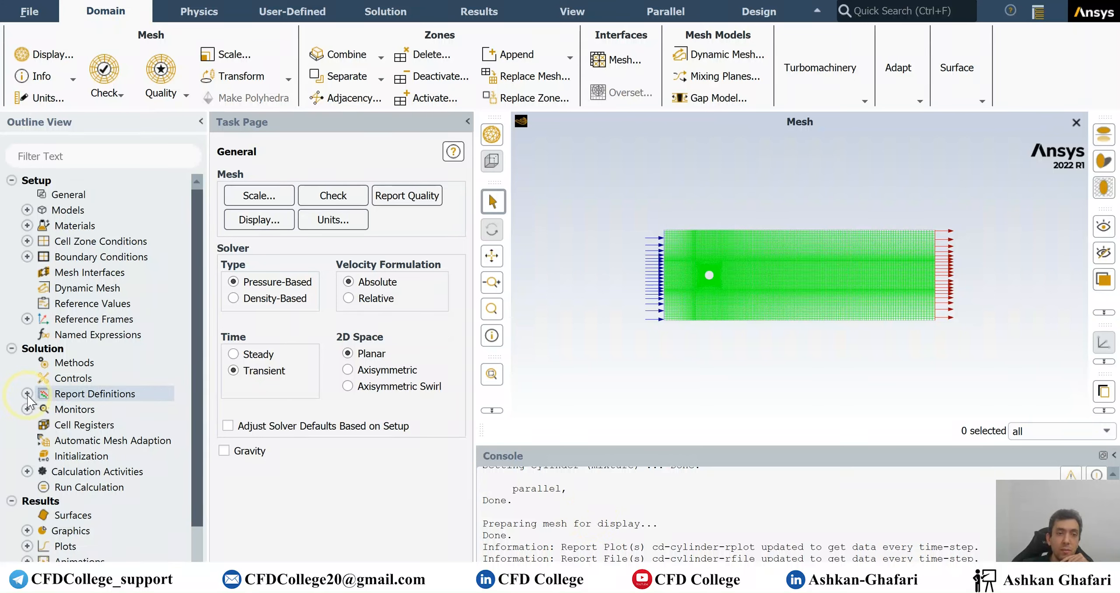
double_click(74, 210)
left_click(28, 209)
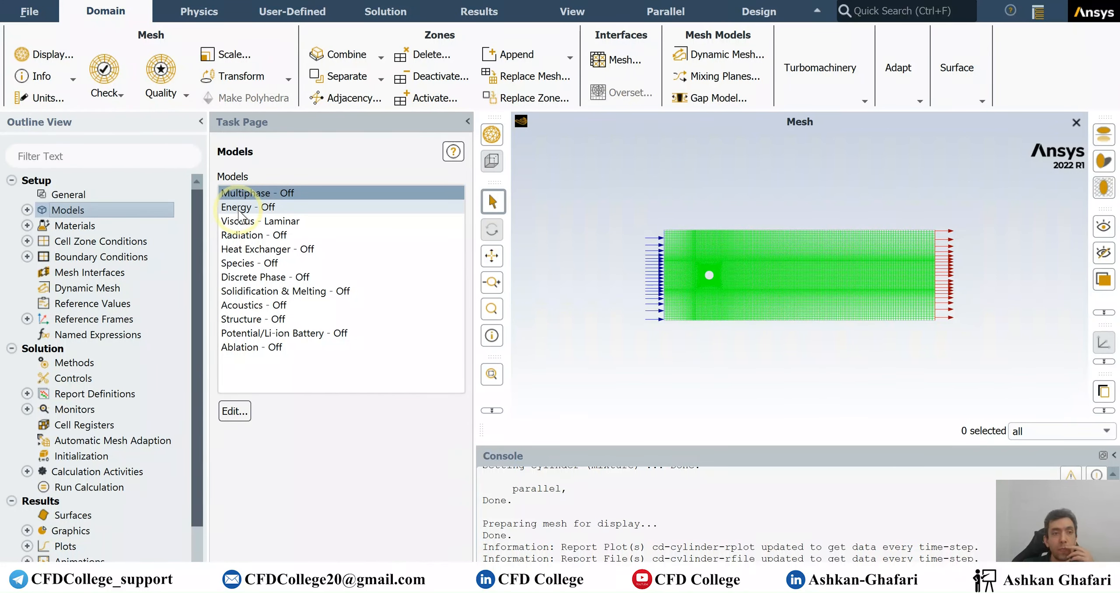
left_click(99, 229)
double_click(99, 230)
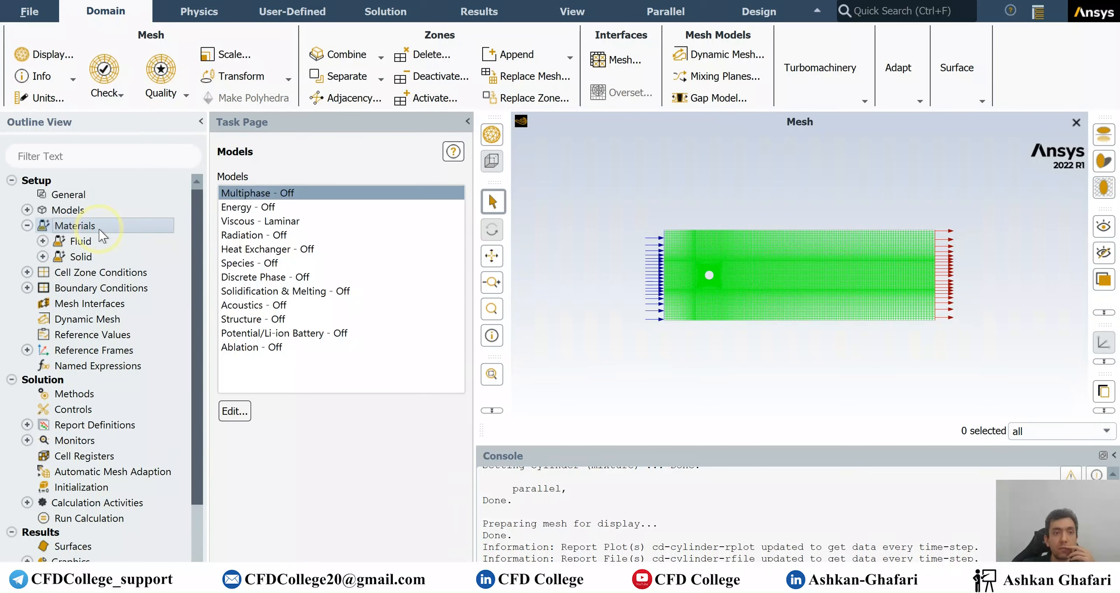
double_click(62, 210)
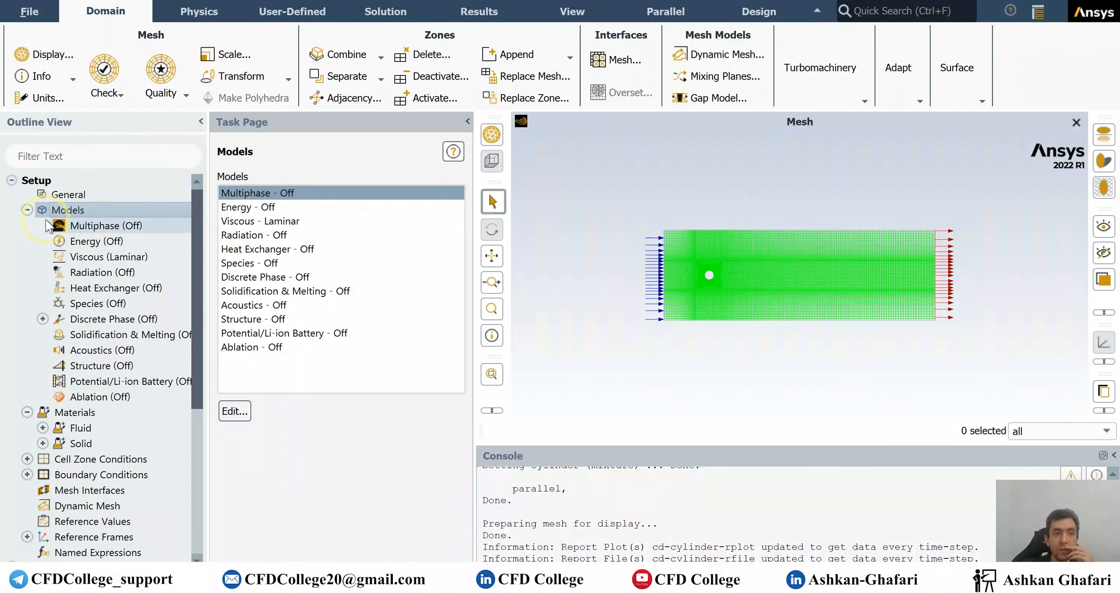
double_click(57, 210)
Review the density and viscosity of the fluid material air without changing them
double_click(86, 226)
left_click(261, 204)
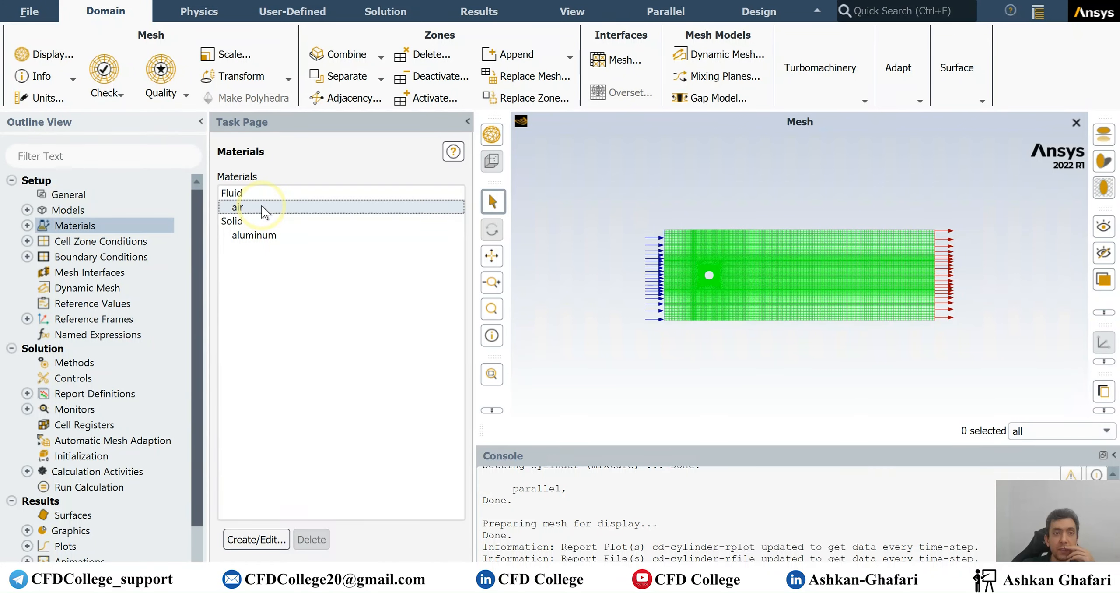
double_click(261, 205)
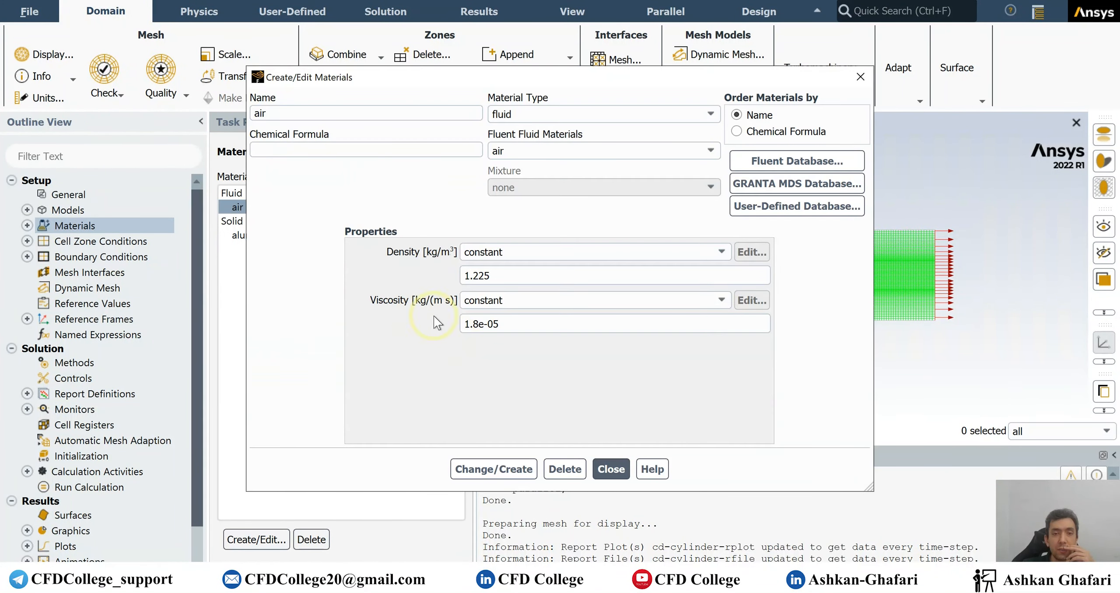
left_click_drag(517, 323, 425, 323)
left_click(482, 324)
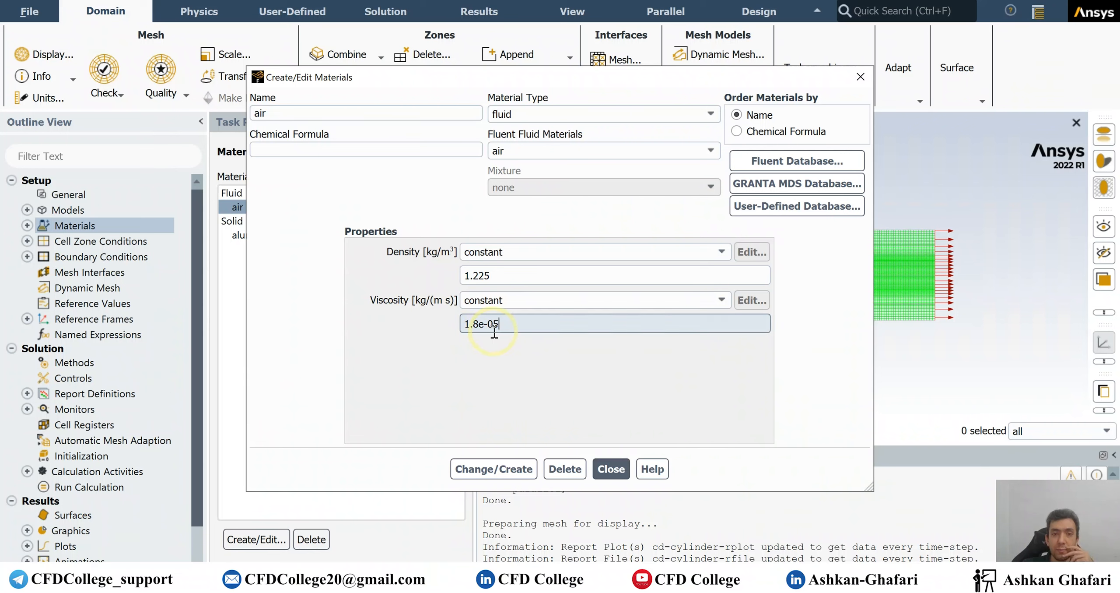
left_click(617, 471)
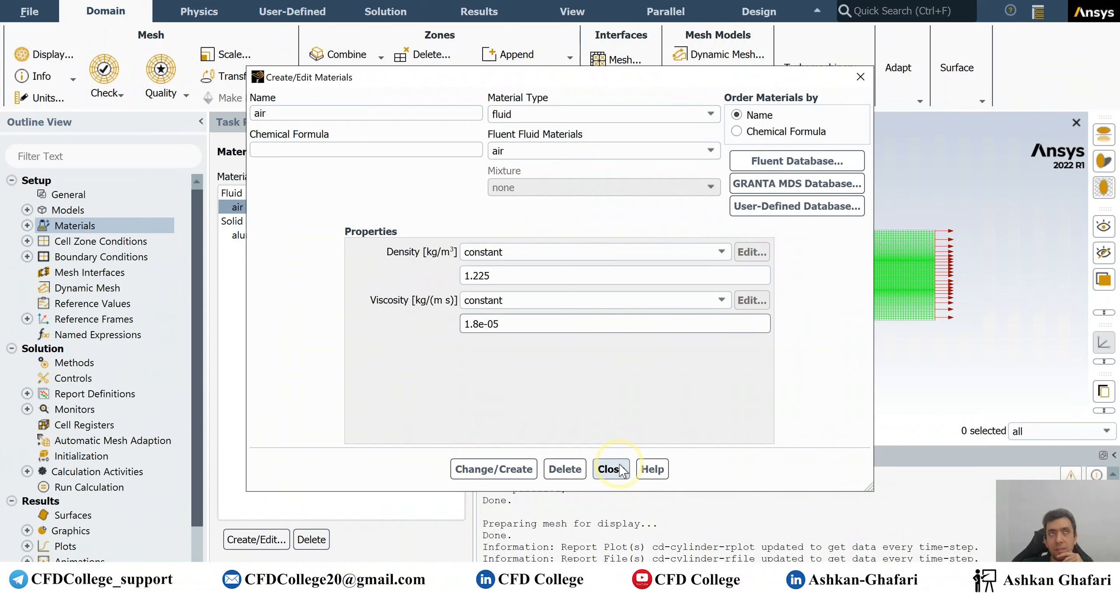
left_click(610, 468)
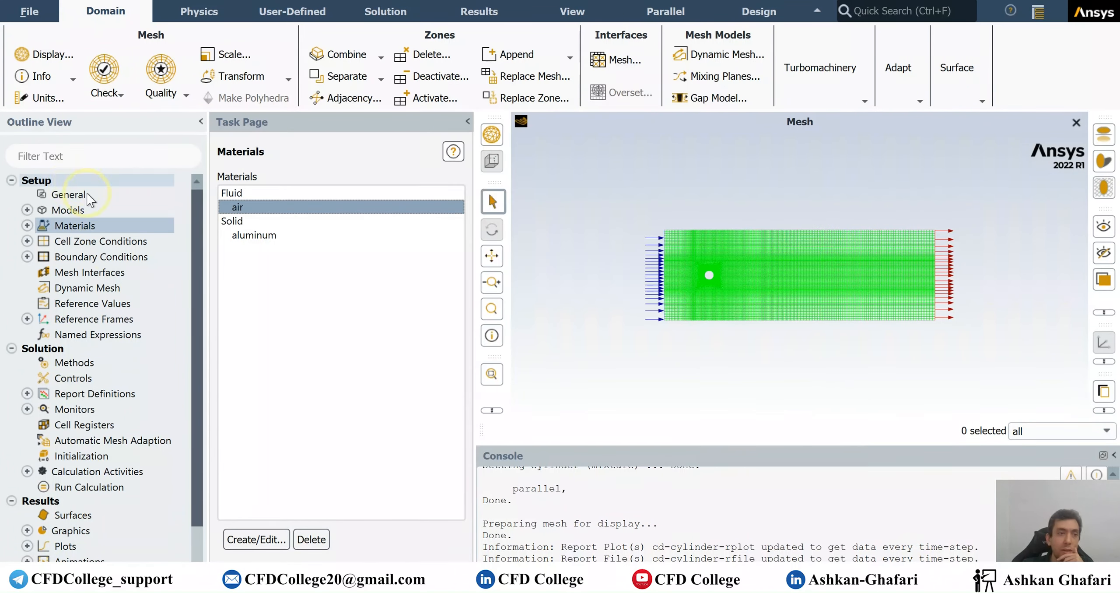
Set the inlet boundary's velocity magnitude to 0.00294 m/s and apply it
double_click(112, 241)
left_click(27, 241)
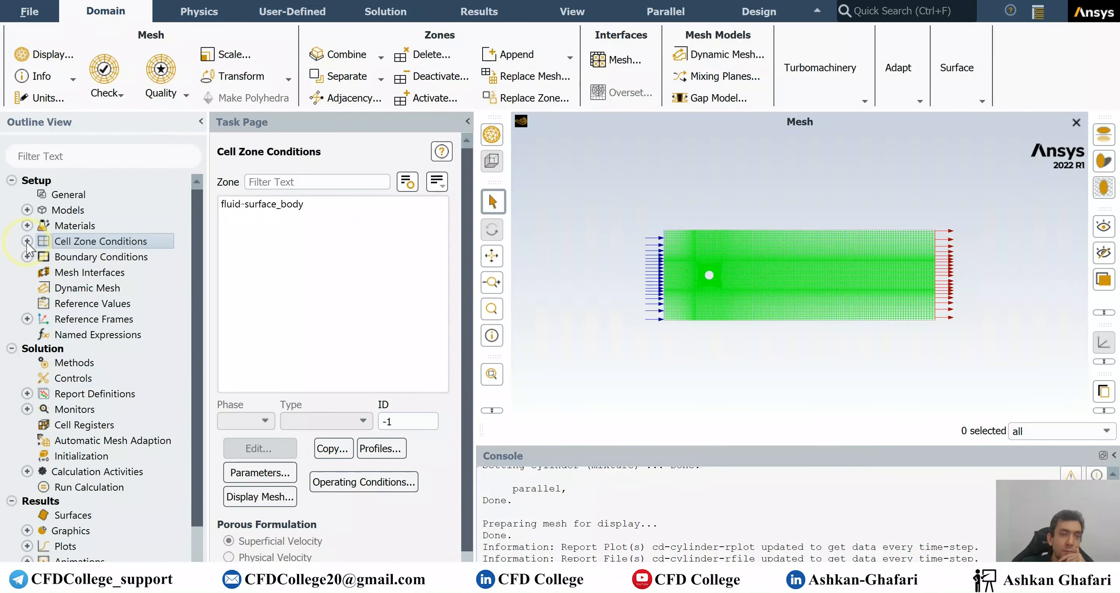
double_click(74, 256)
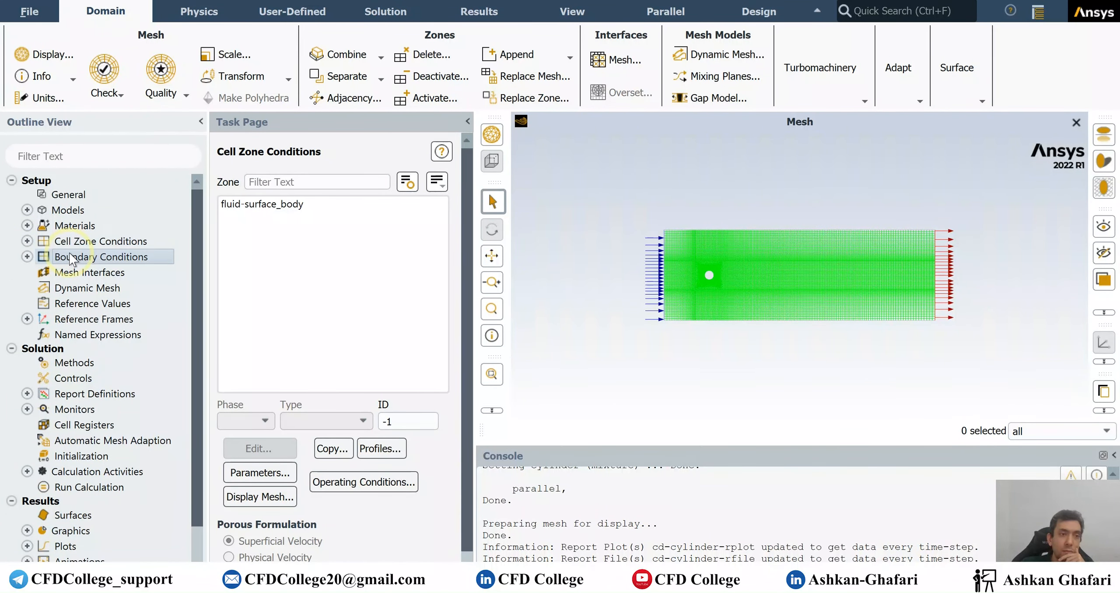
left_click(27, 256)
left_click(233, 219)
double_click(235, 219)
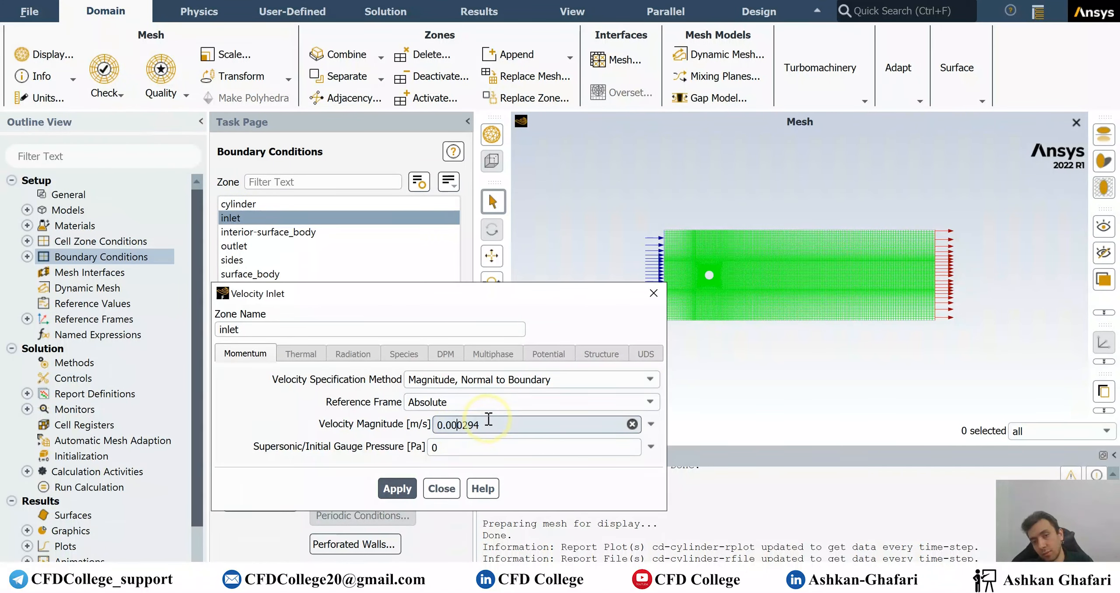
key("BackSpace")
left_click(390, 490)
left_click(441, 488)
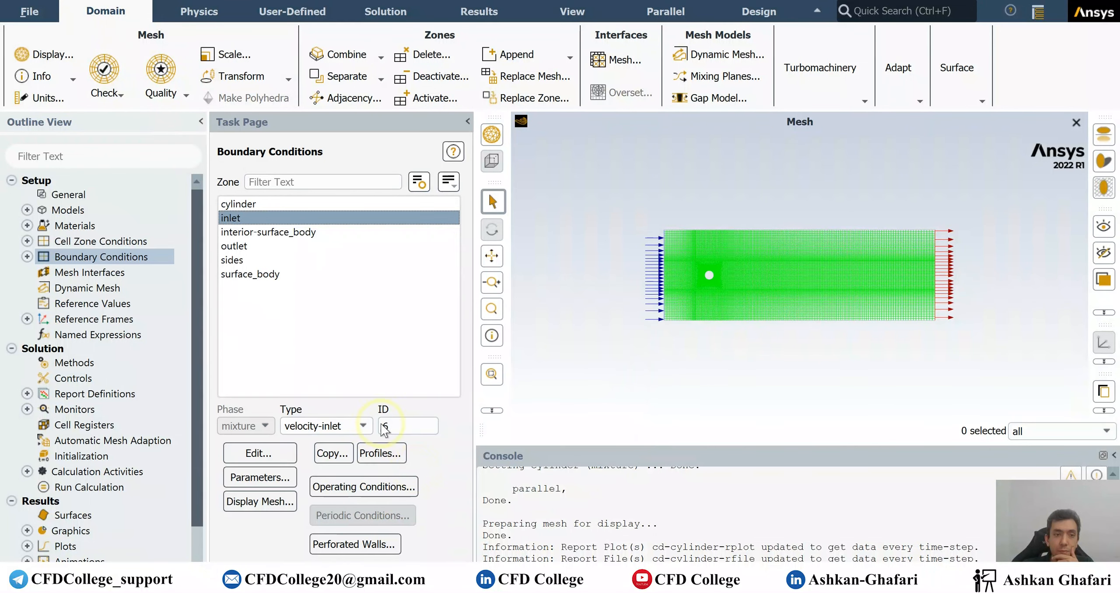
Review the wall boundary condition settings of the sides zone
left_click(263, 258)
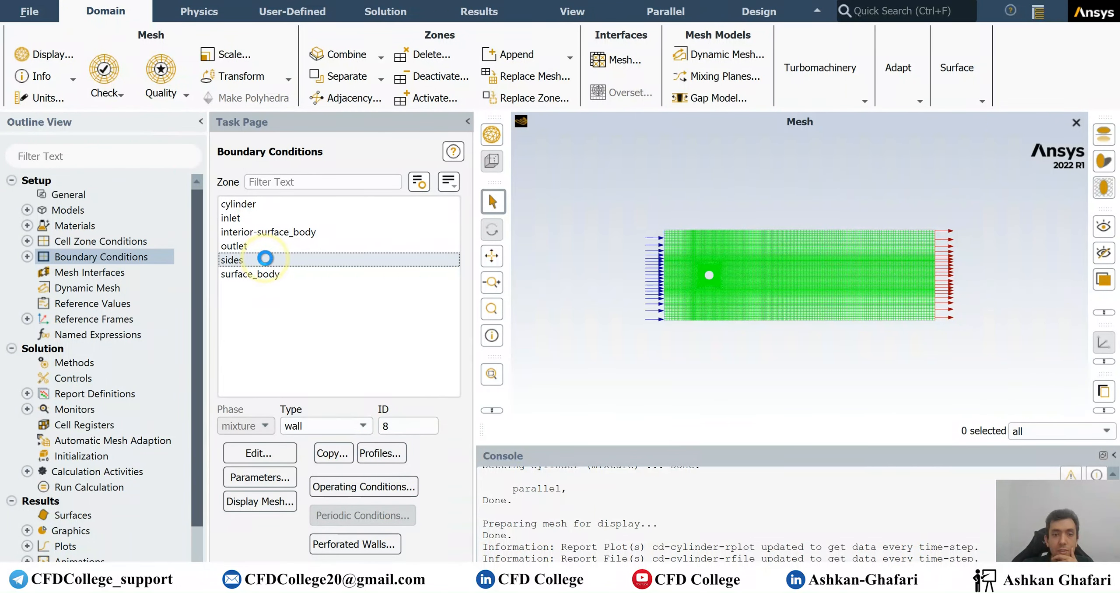
double_click(265, 259)
left_click(557, 455)
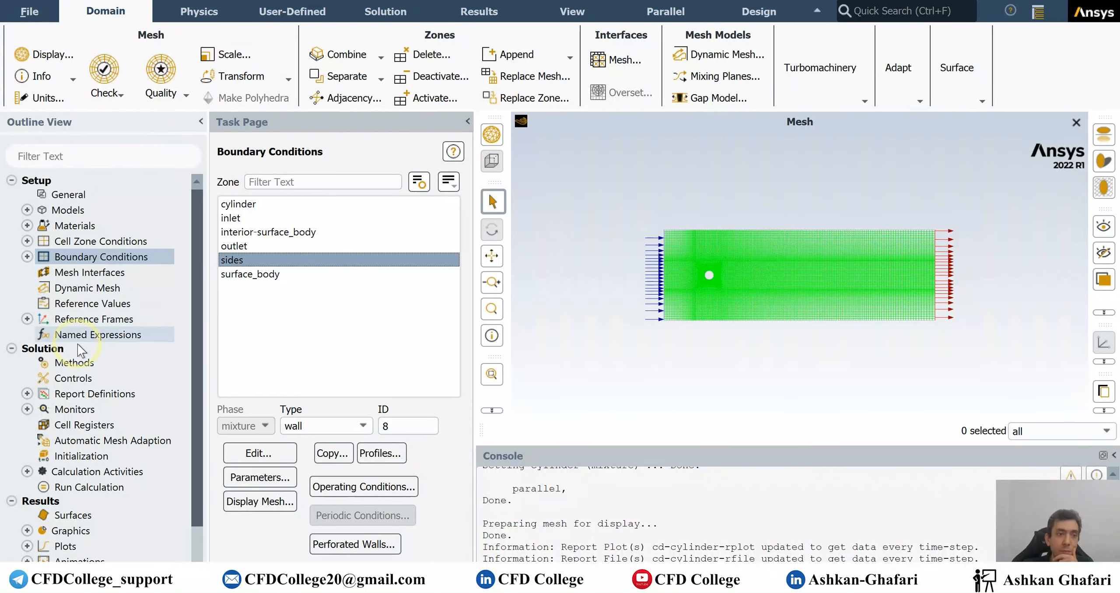
Compute the reference values from the inlet zone and check the reference velocity
left_click(95, 304)
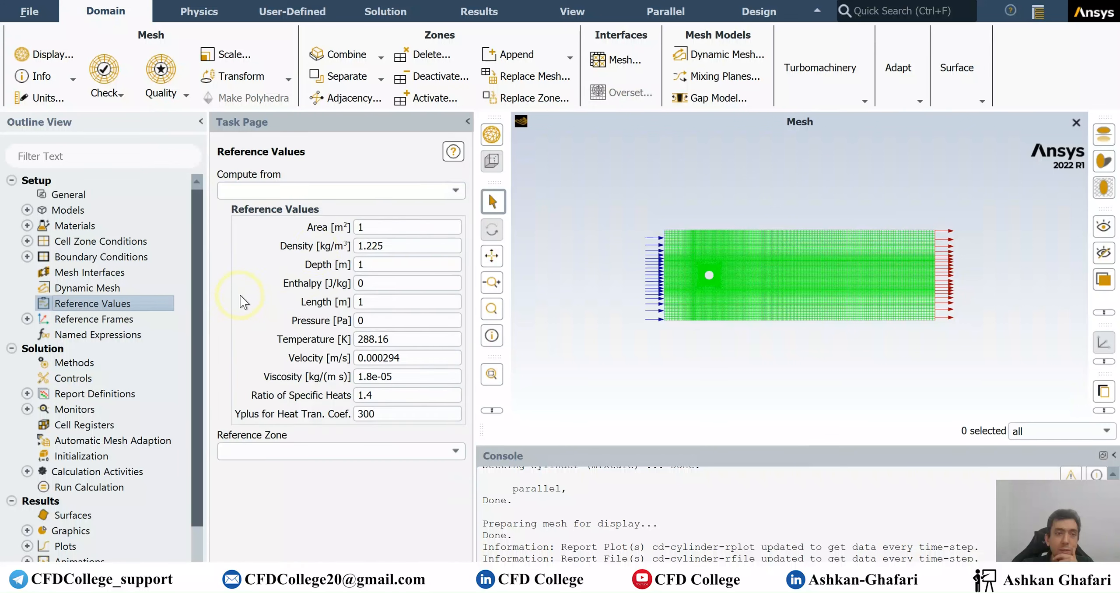
left_click(452, 193)
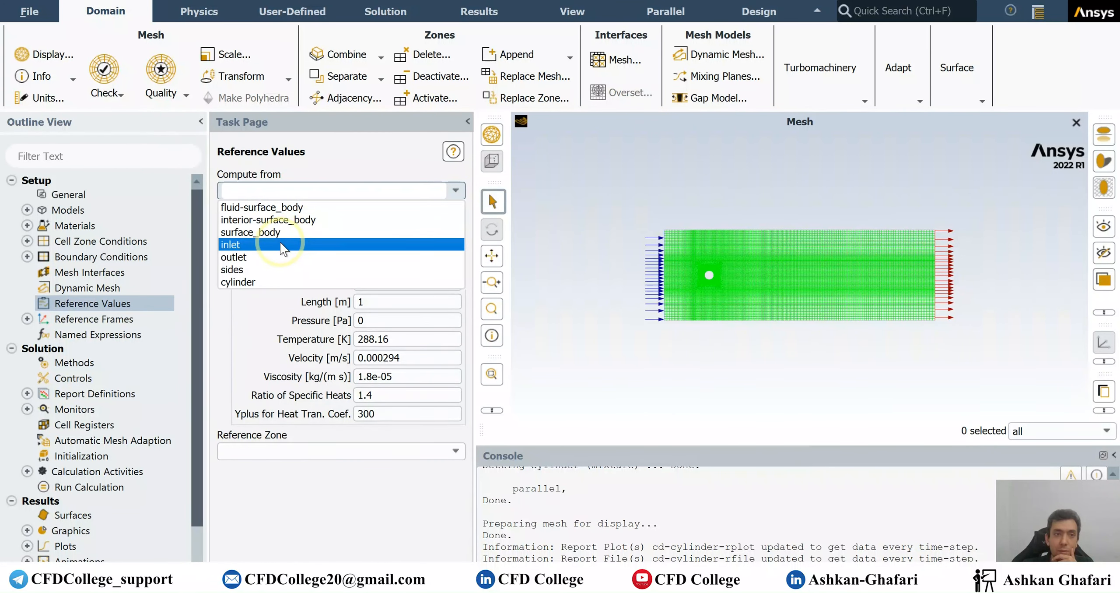
left_click(280, 243)
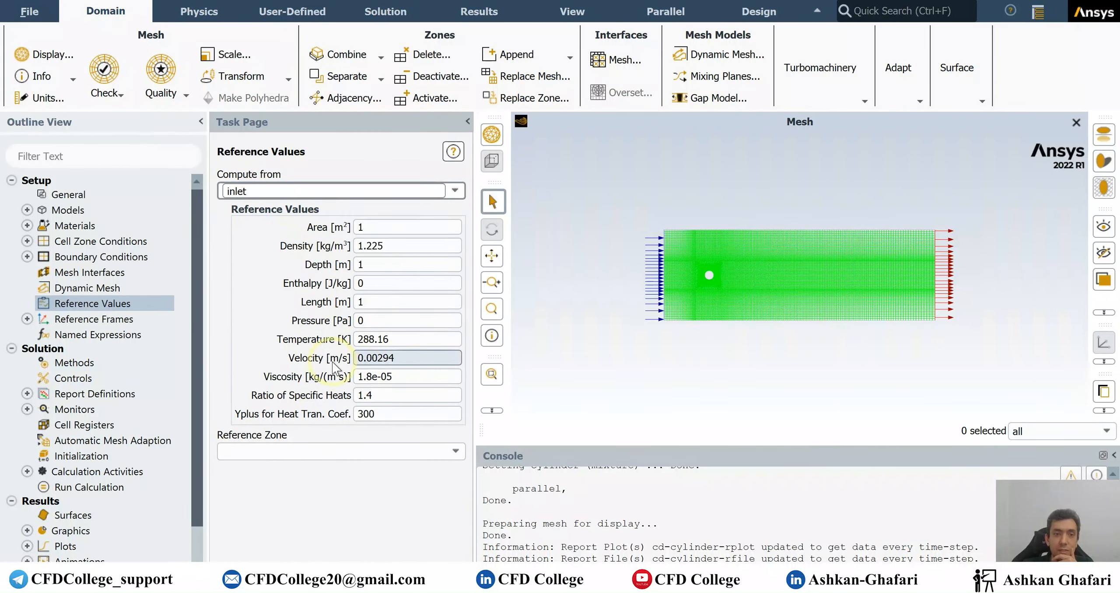
left_click(392, 361)
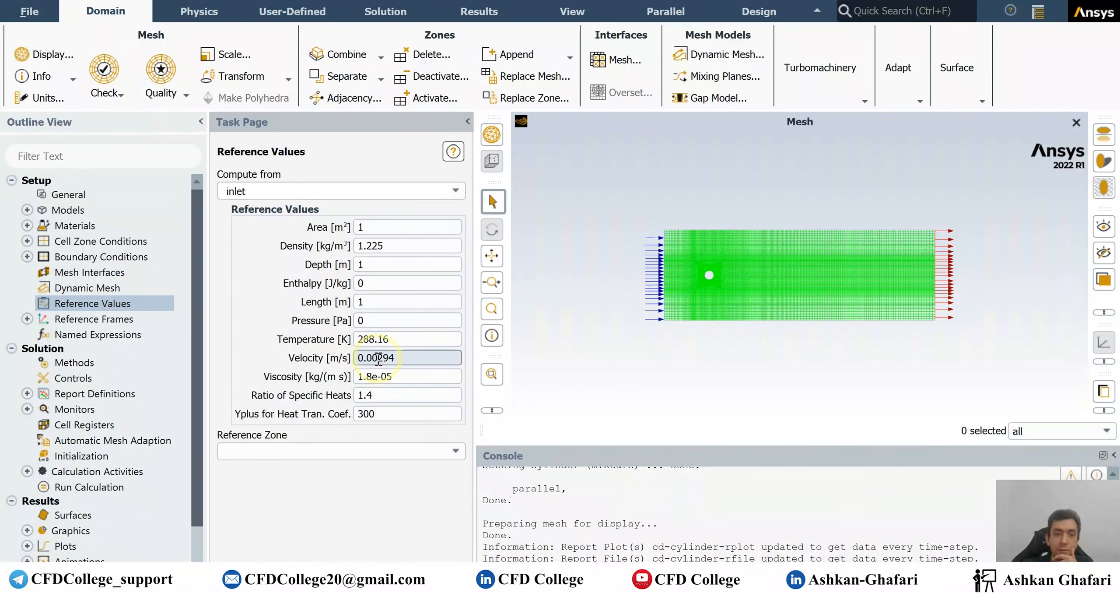
Review the solution methods and the under-relaxation factors in the solution controls
left_click(74, 363)
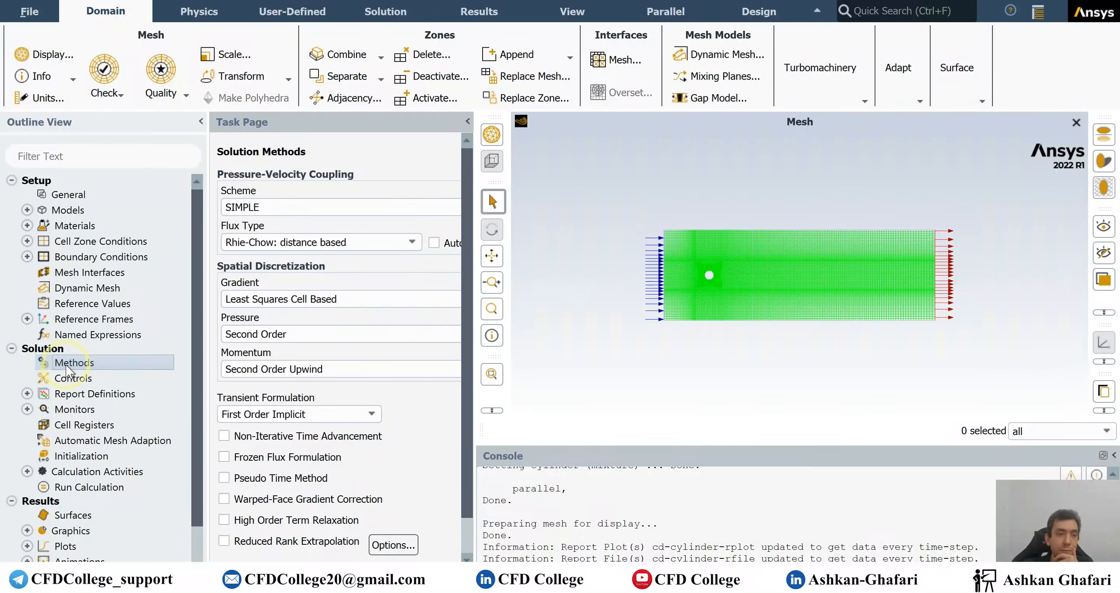
scroll(87, 372, "down", 1)
left_click(83, 340)
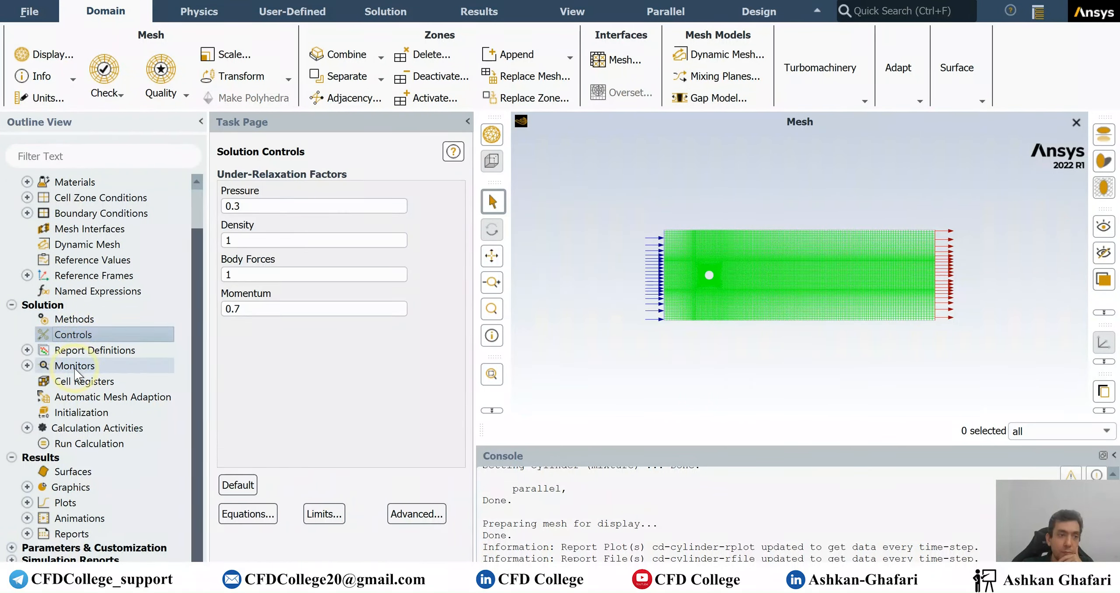
Set the residual monitors' absolute criteria for continuity, x-velocity and y-velocity to 0.000001 and accept the settings
left_click(27, 365)
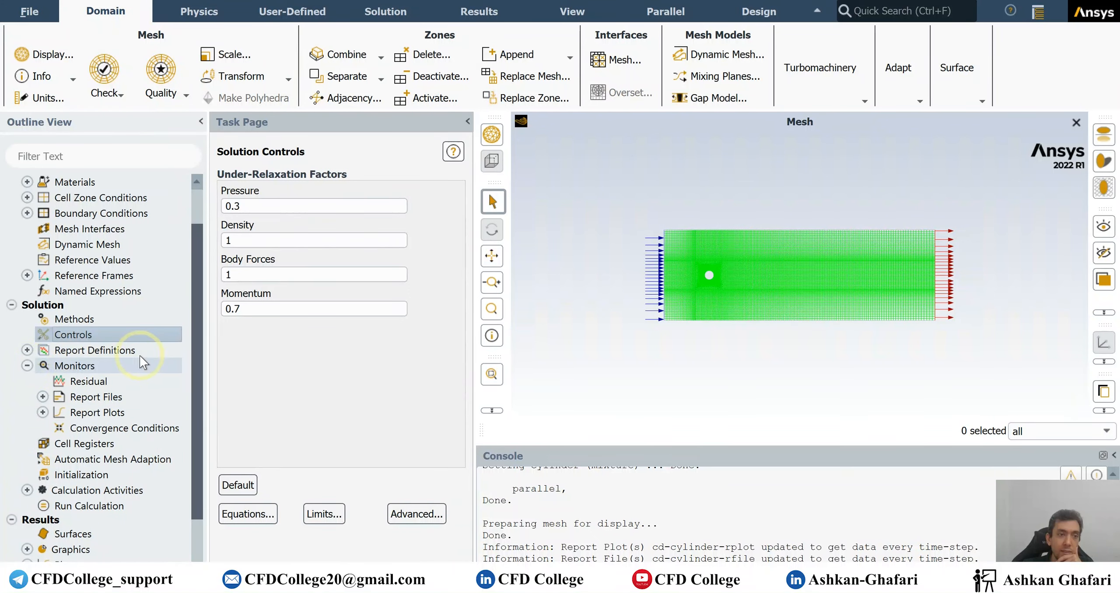
double_click(88, 381)
left_click_drag(568, 142, 306, 163)
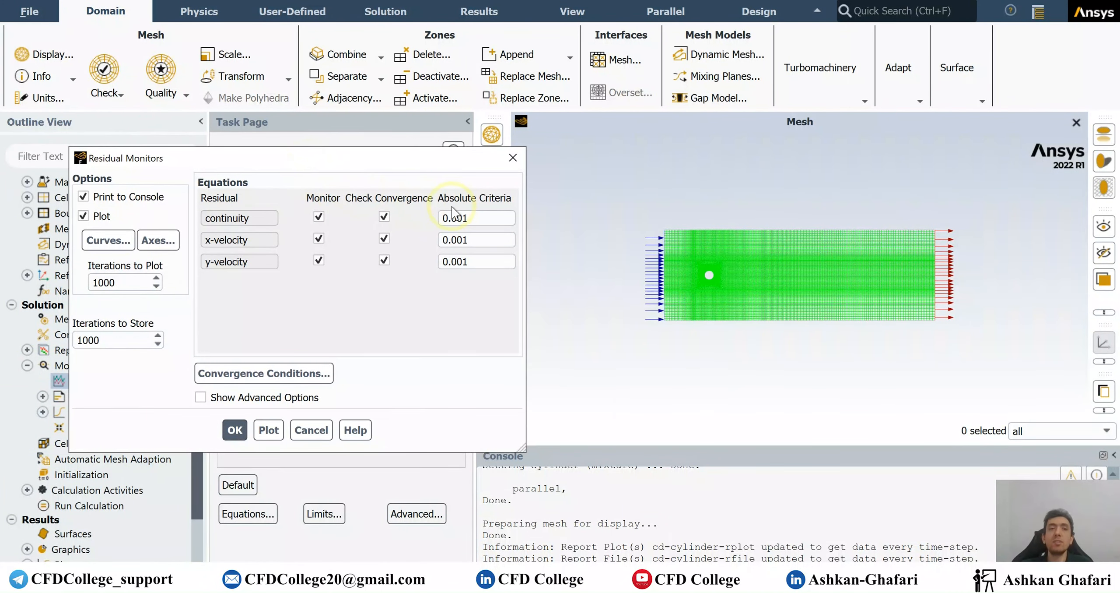
left_click(465, 218)
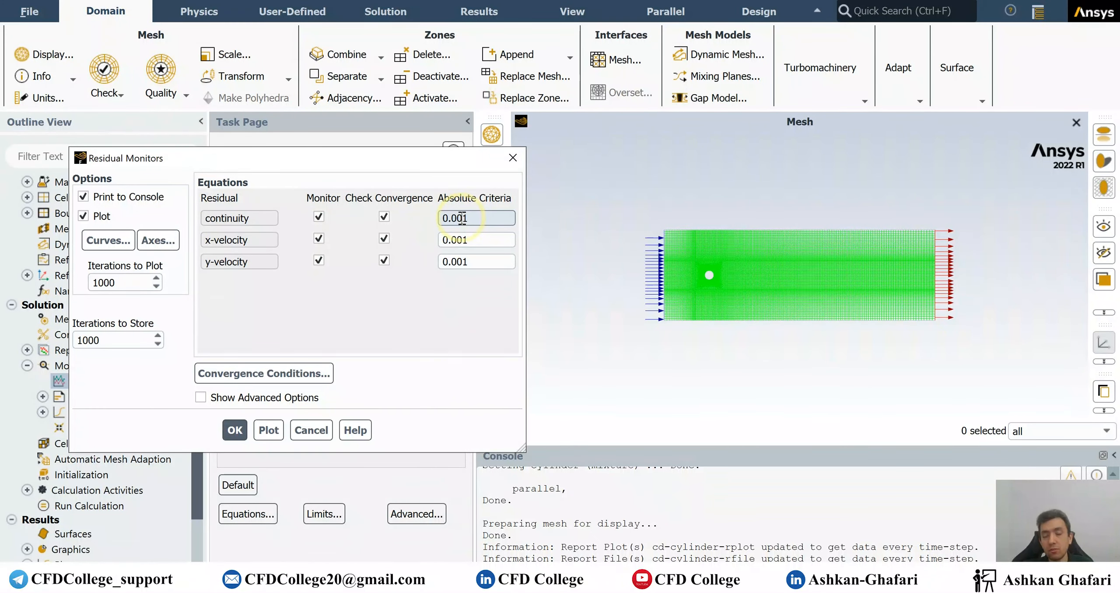
type("00")
left_click(456, 240)
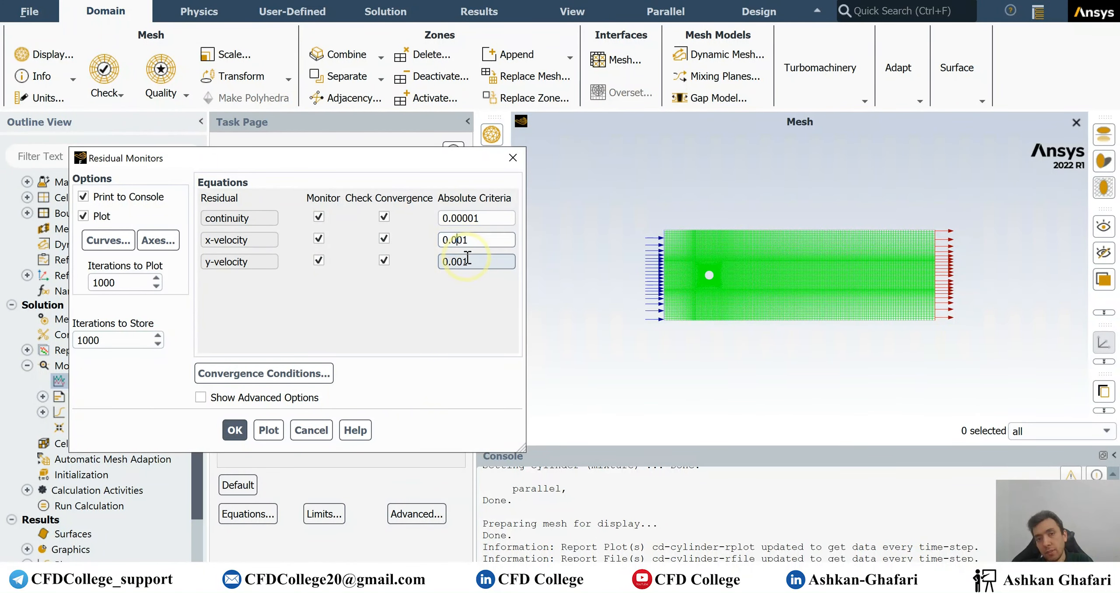
type("00")
left_click(474, 218)
type("0")
left_click(464, 240)
type("00")
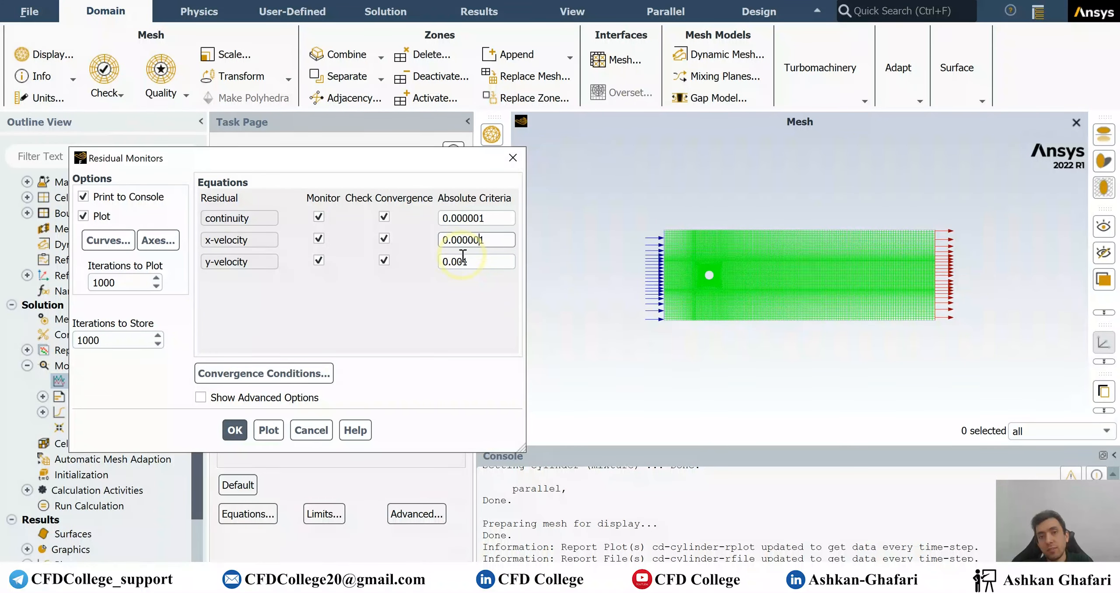
left_click(460, 261)
type("000")
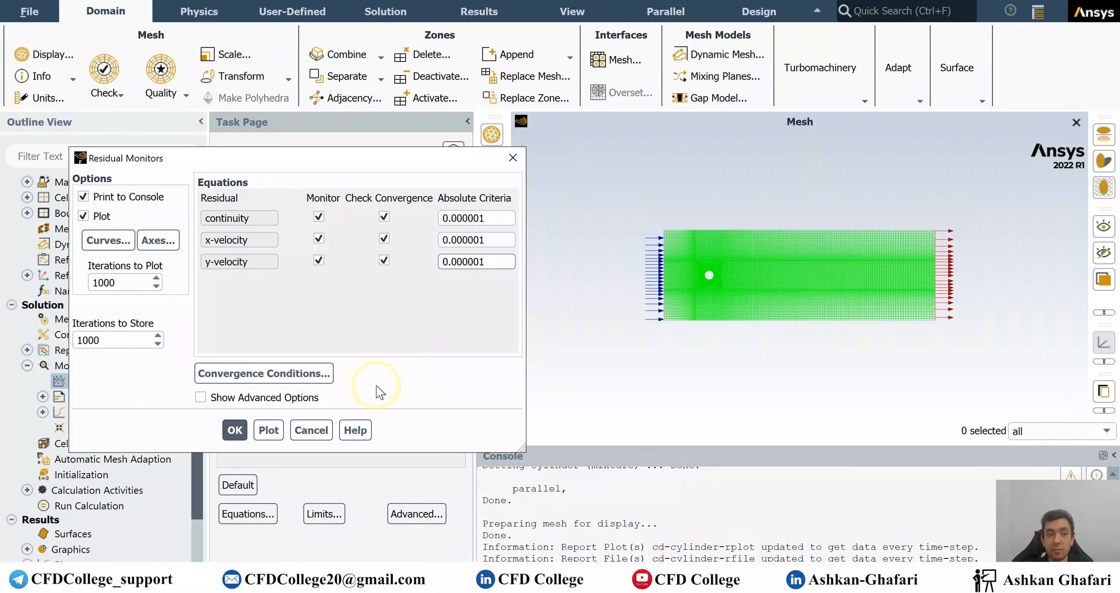
left_click(237, 429)
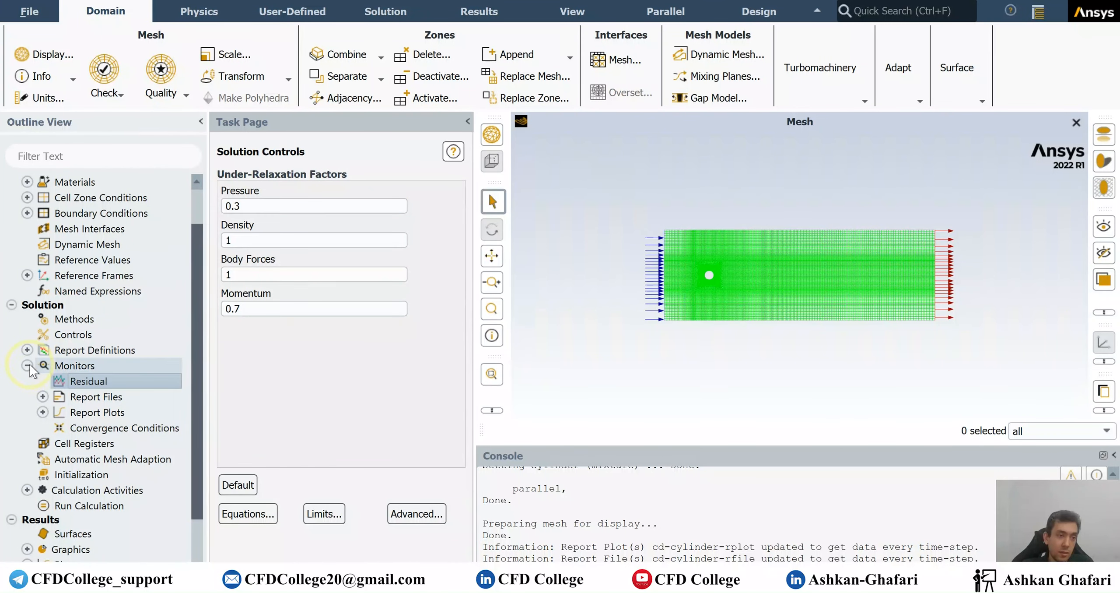
left_click(28, 365)
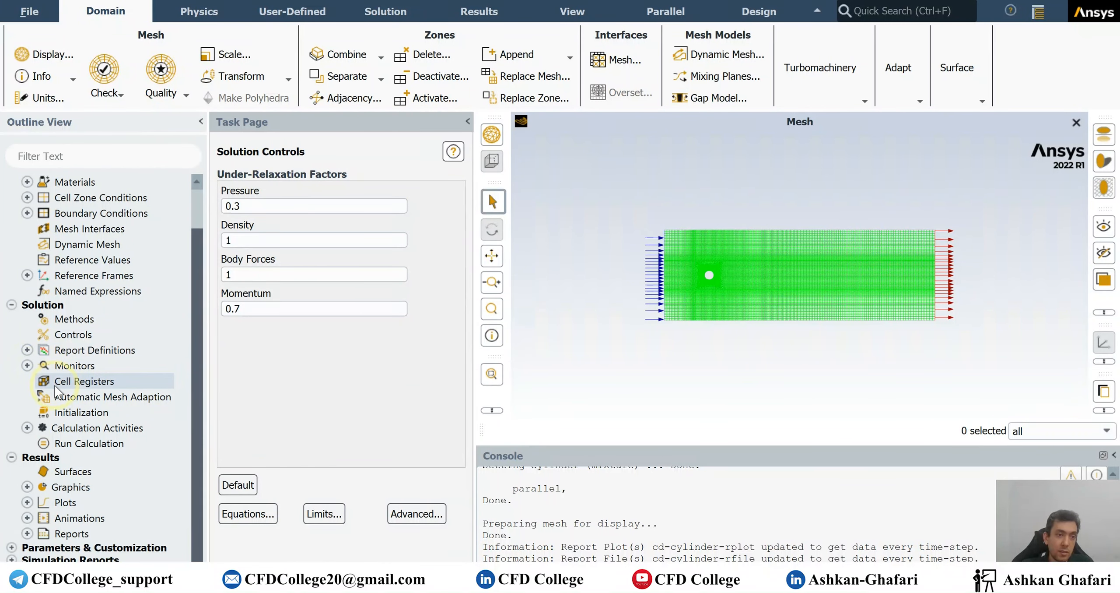
Initialize the solution with the hybrid initialization method
left_click(66, 411)
left_click(300, 192)
left_click(327, 236)
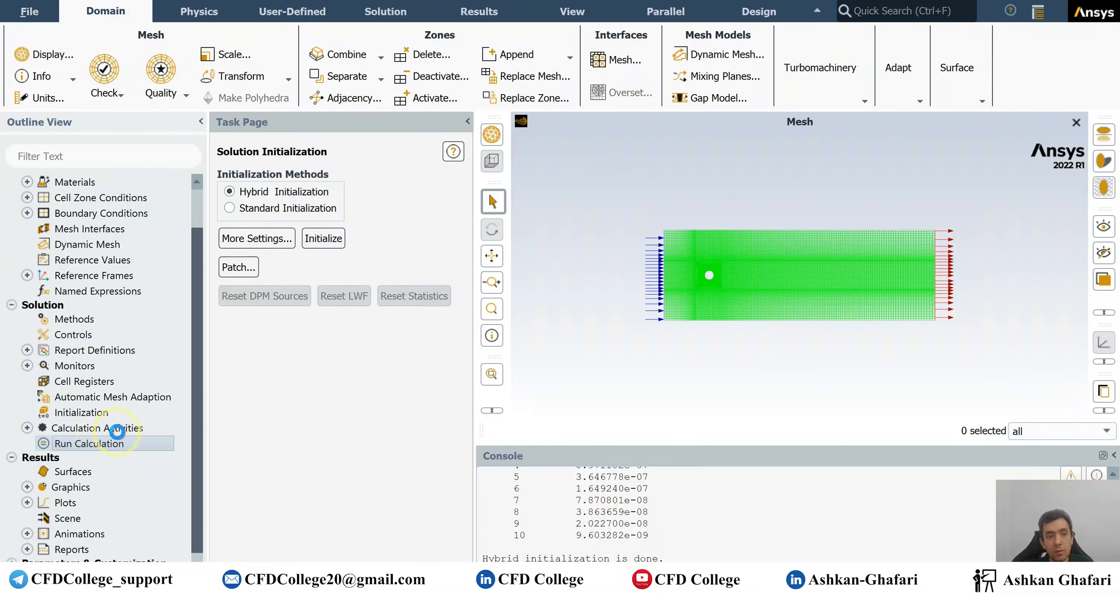
Review the number of time steps, time step size and maximum iterations in the run calculation settings
left_click(115, 435)
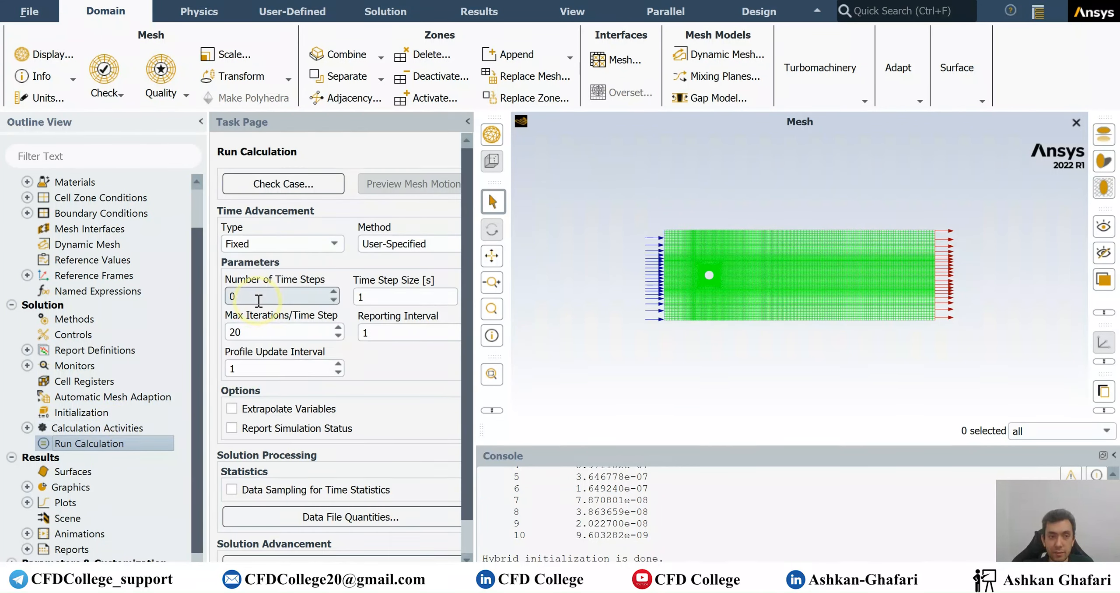
left_click(411, 297)
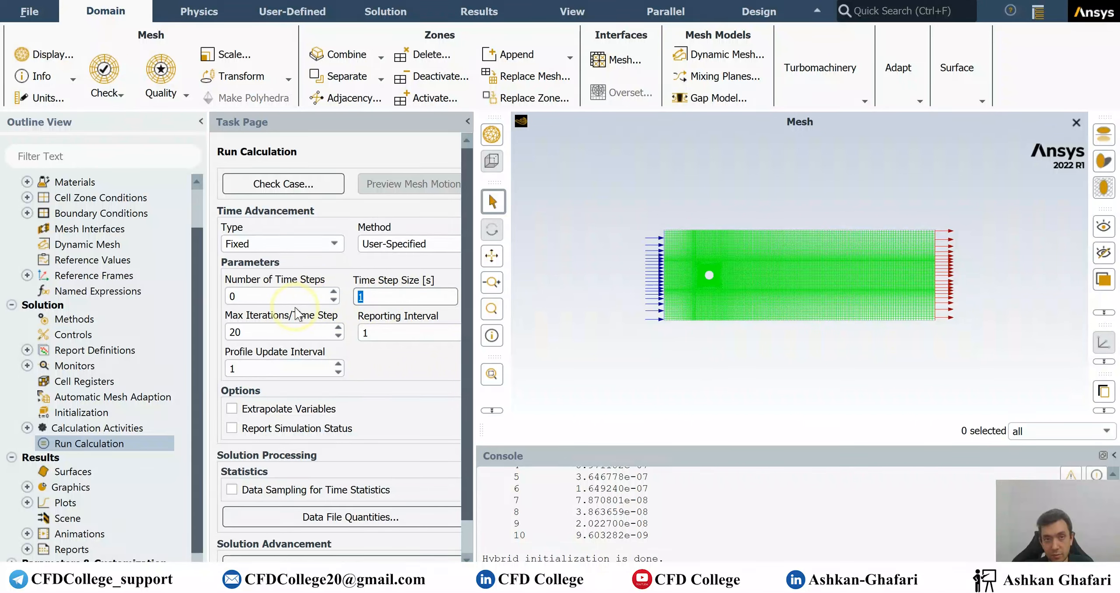
left_click(269, 331)
left_click_drag(309, 331, 205, 351)
left_click(100, 428)
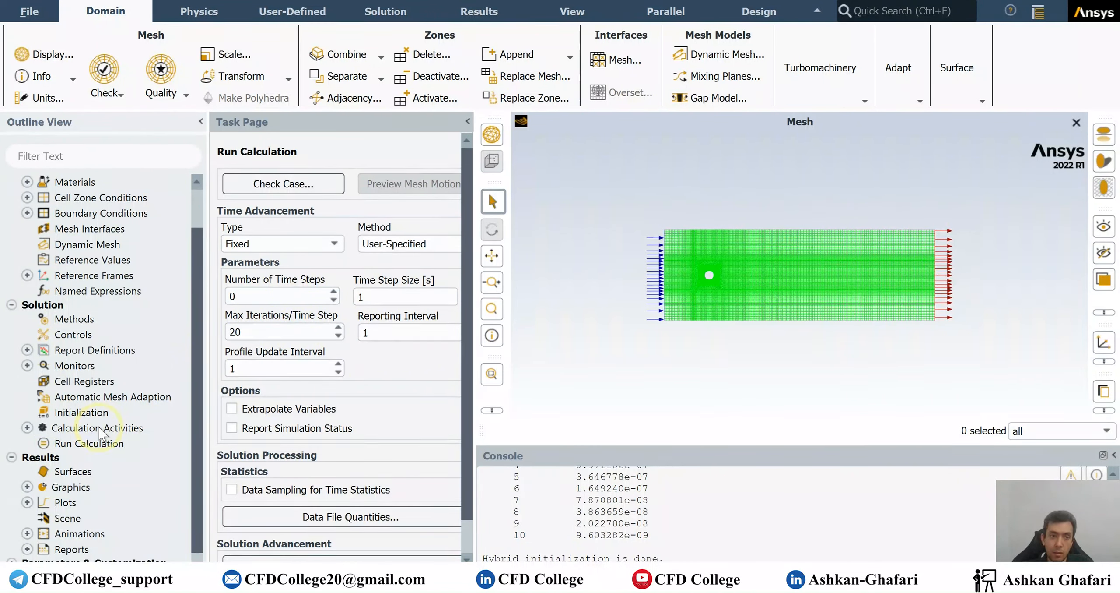
left_click(259, 295)
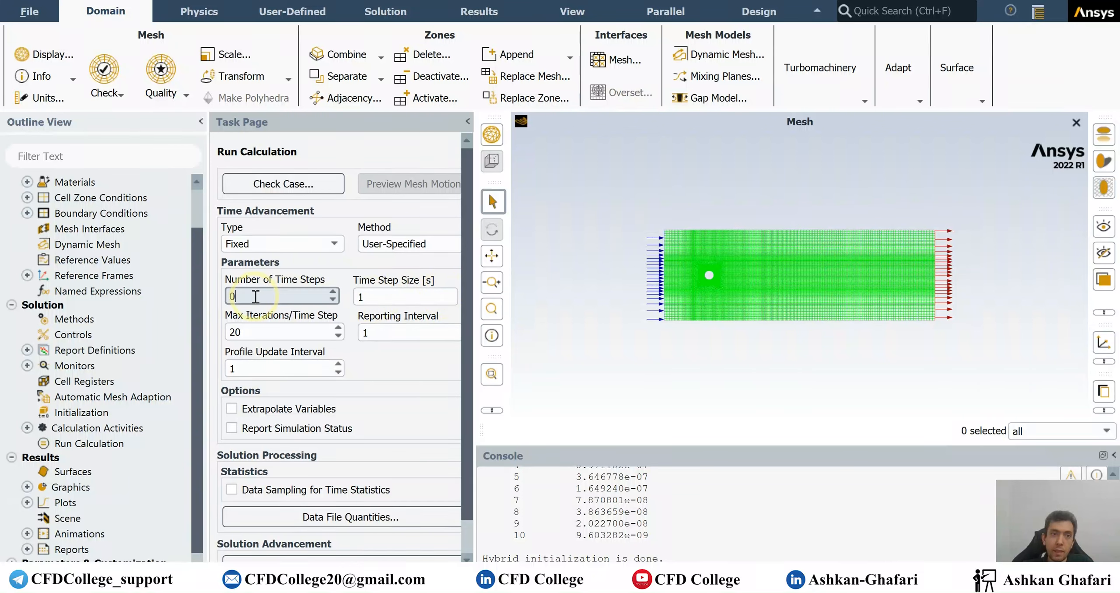
key("Tab")
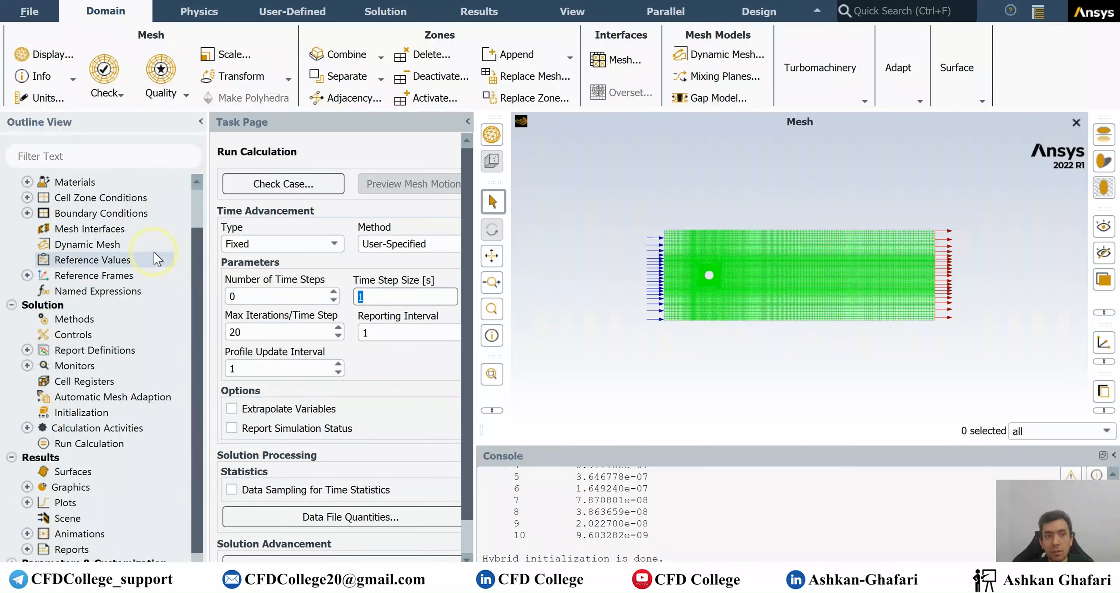
Check the velocity magnitude in the inlet boundary condition and leave its settings
scroll(134, 254, "up", 1)
double_click(95, 257)
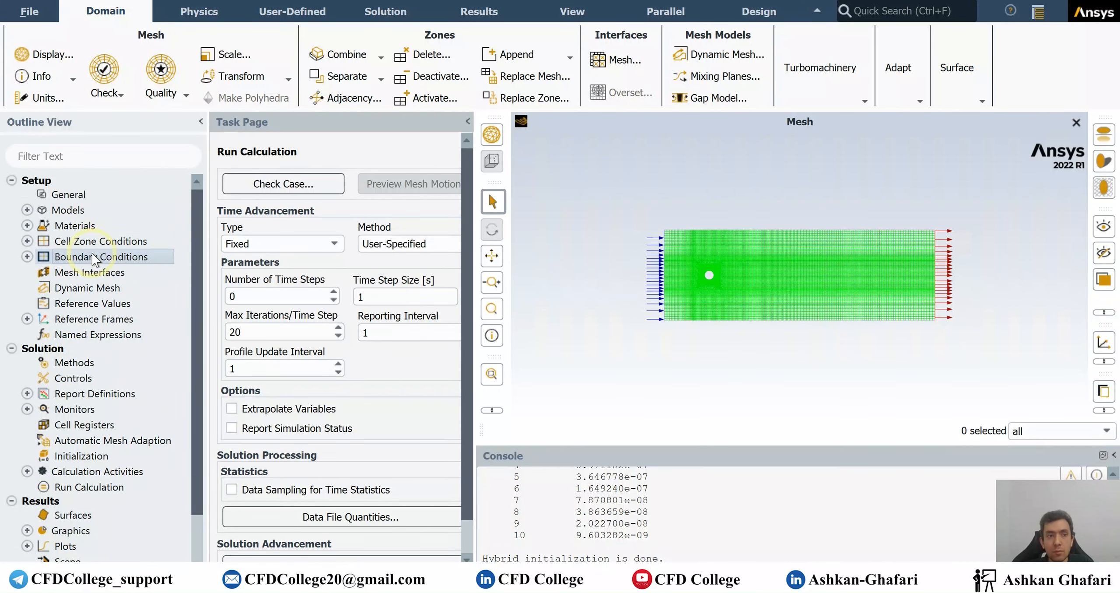
left_click(261, 216)
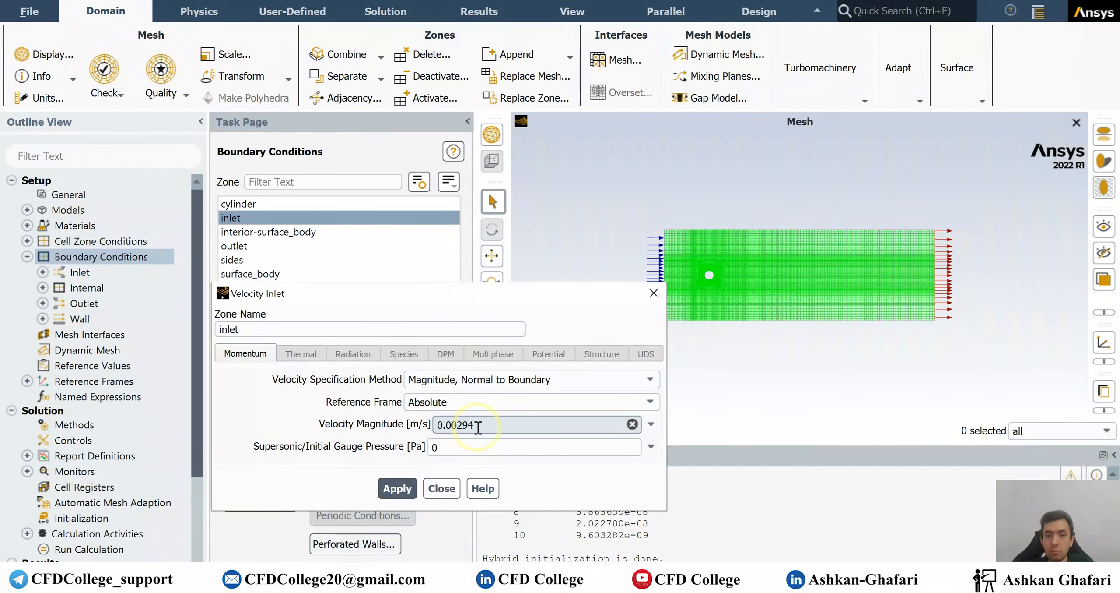
left_click(452, 490)
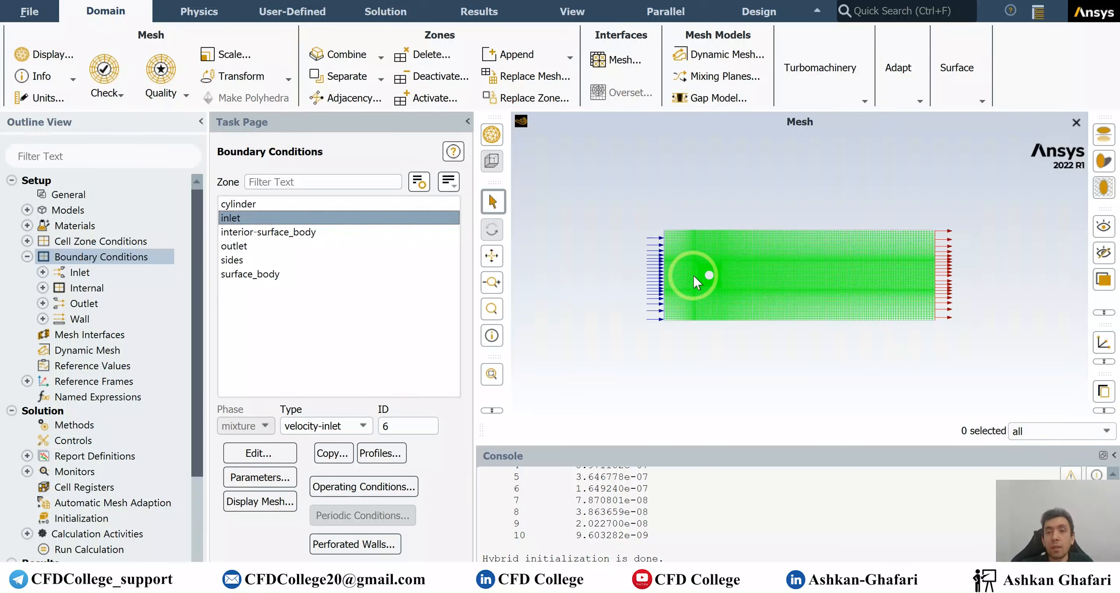
In the run calculation settings, set the time step size to 25 s and the number of time steps to 100
left_click(98, 548)
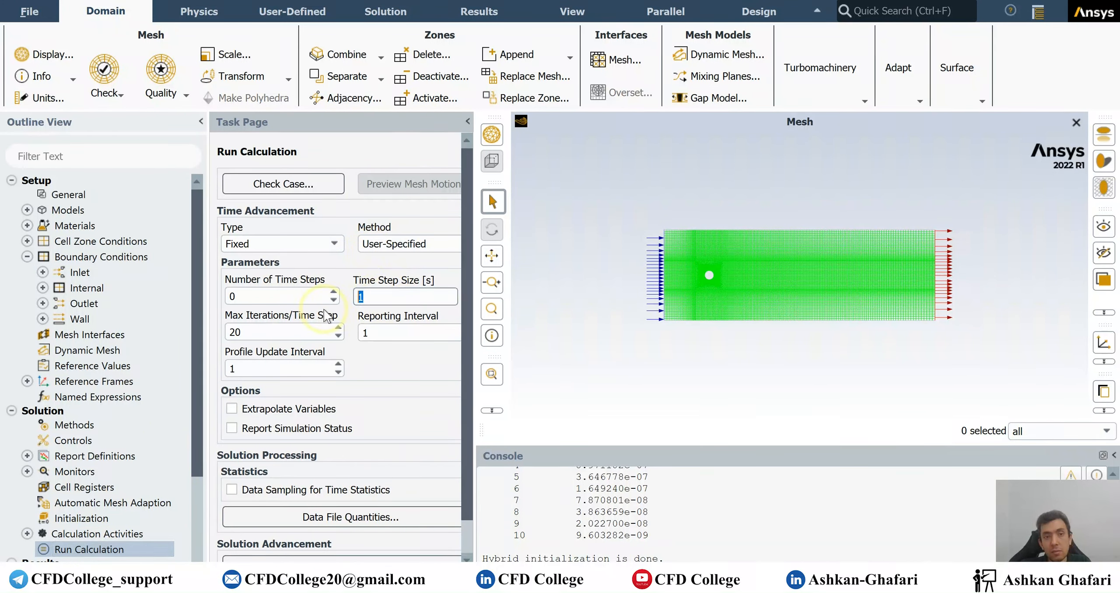
type("25")
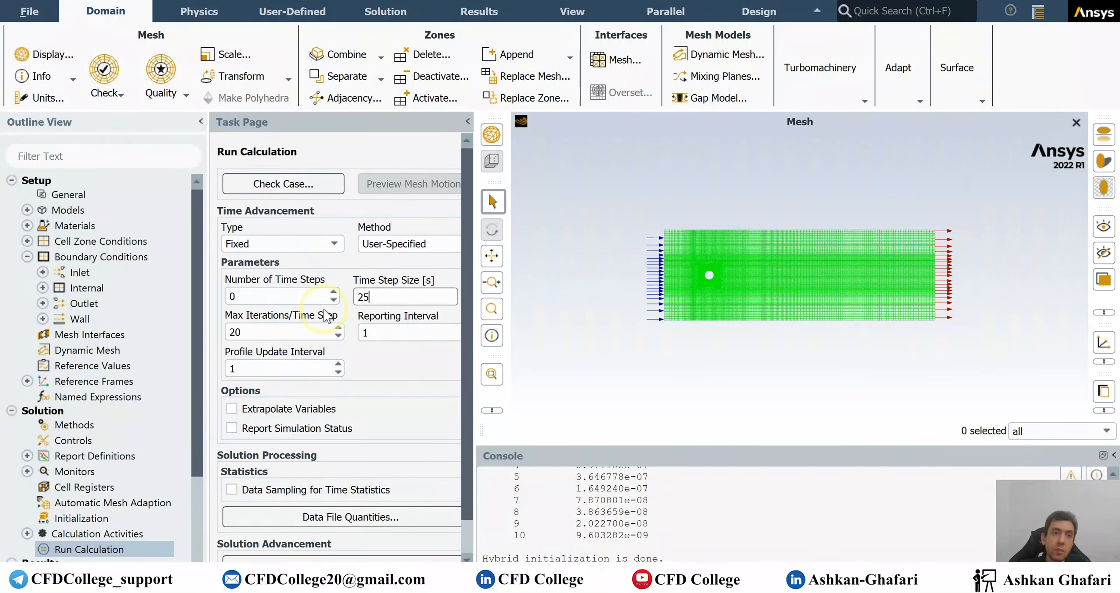
left_click_drag(260, 299, 201, 302)
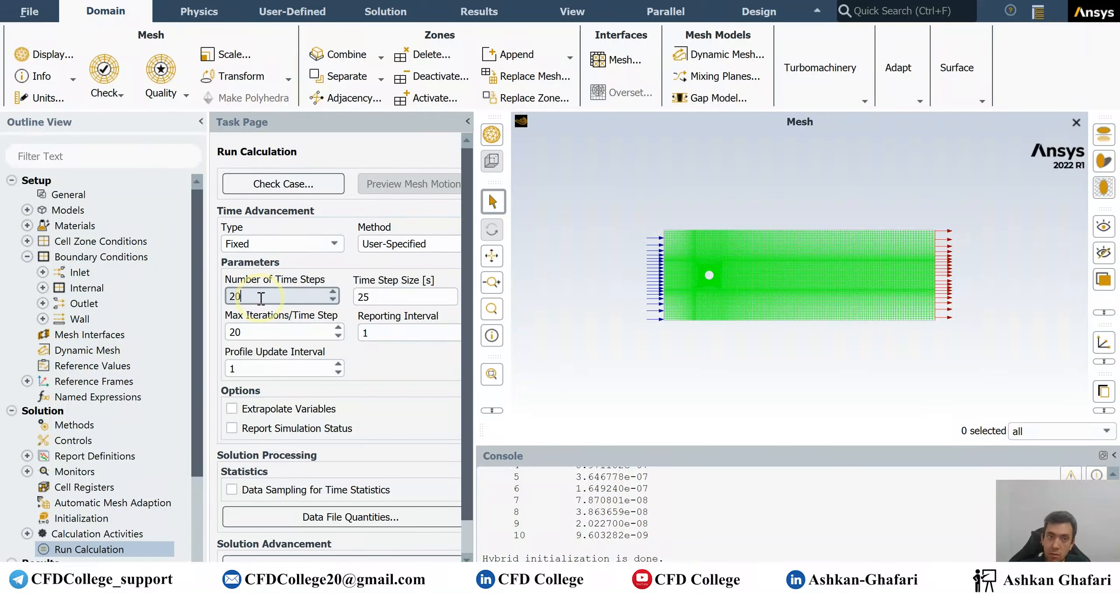
key("BackSpace")
key("BackSpace")
type("100")
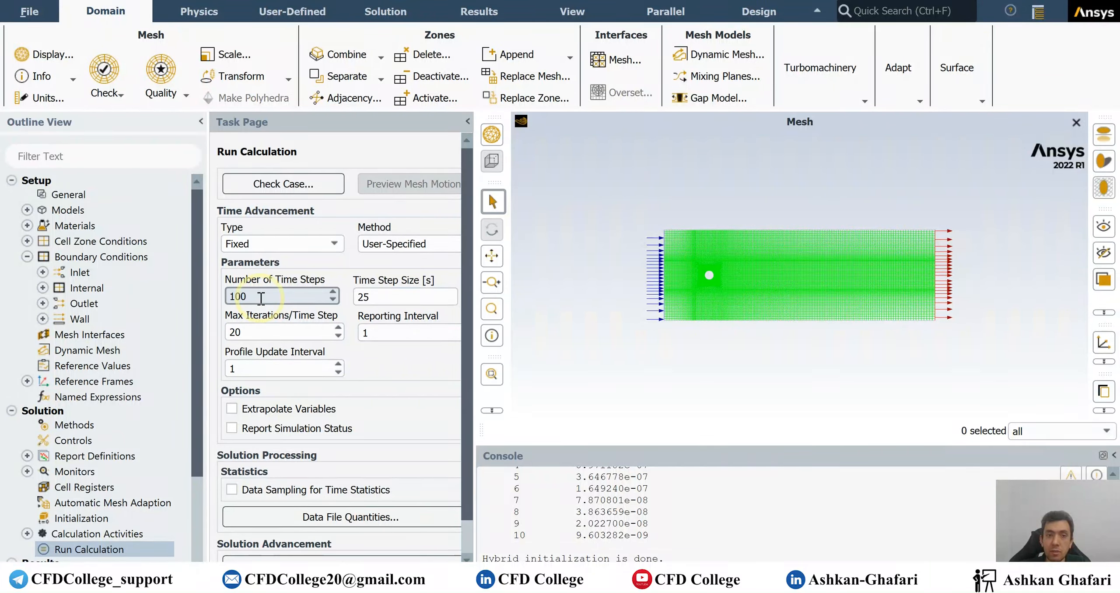
Set the number of time steps to 200 and check it against the time step size
key("BackSpace")
key("BackSpace")
key("BackSpace")
type("2000")
key("BackSpace")
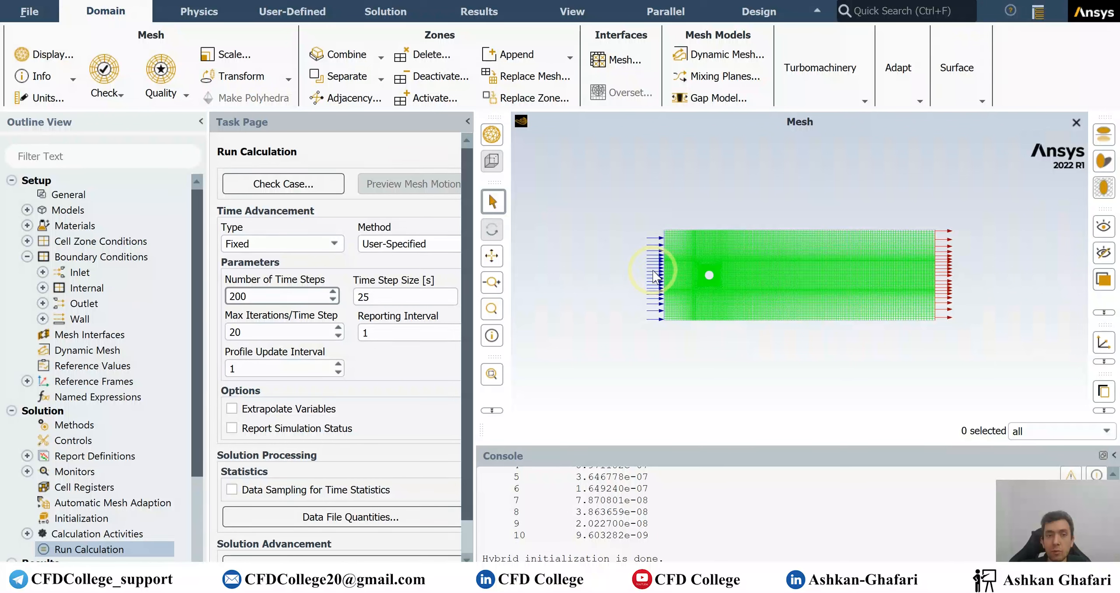
left_click(394, 291)
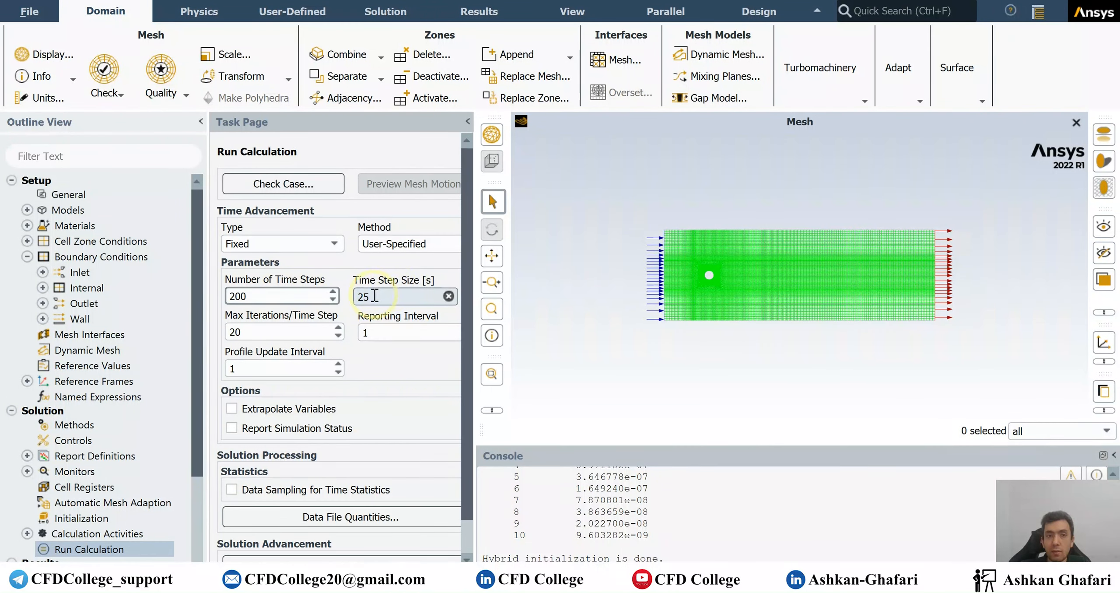
left_click(242, 296)
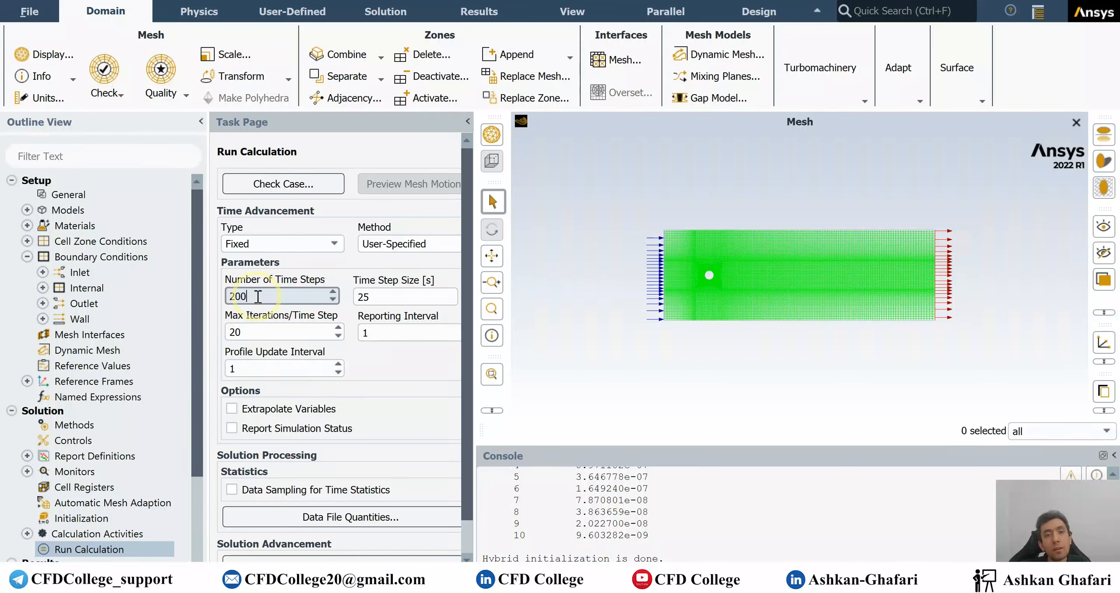
left_click(368, 295)
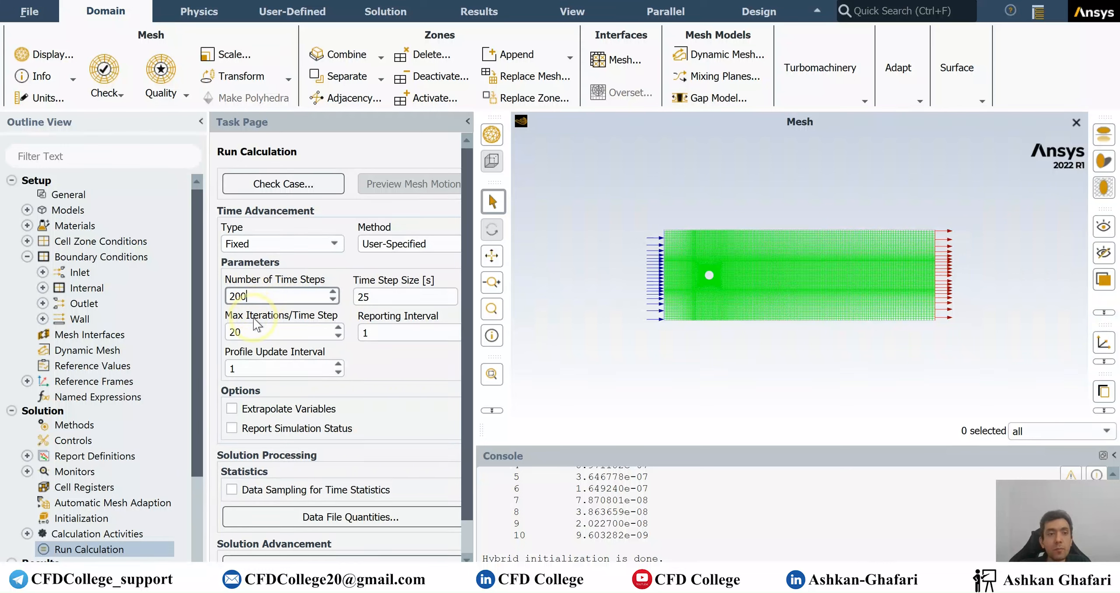
Set the maximum iterations per time step to 50 and the number of time steps to 100
left_click_drag(252, 330, 222, 329)
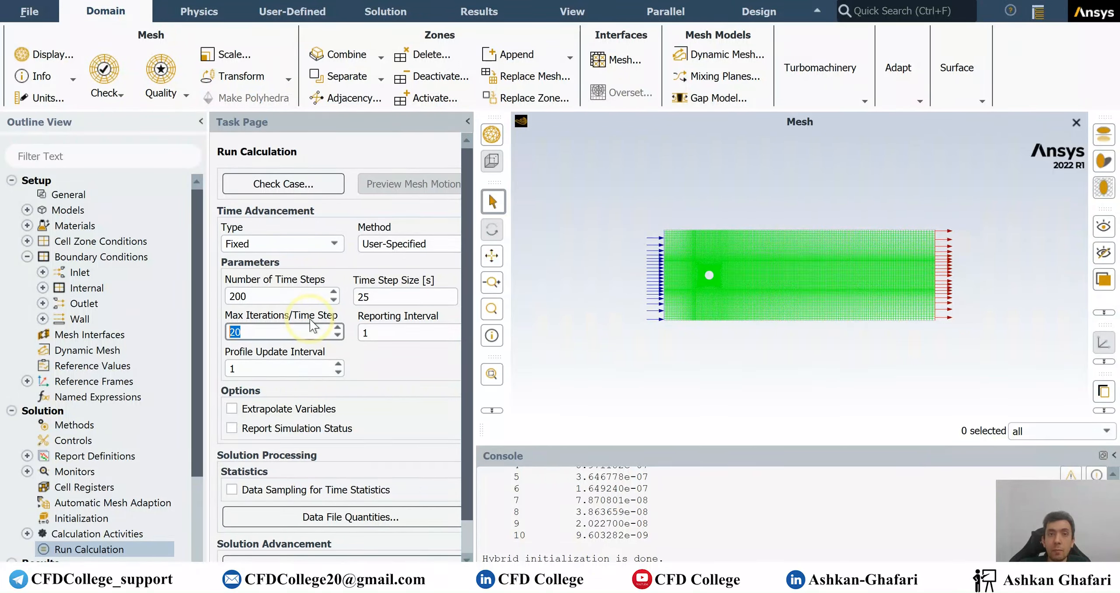
type("50")
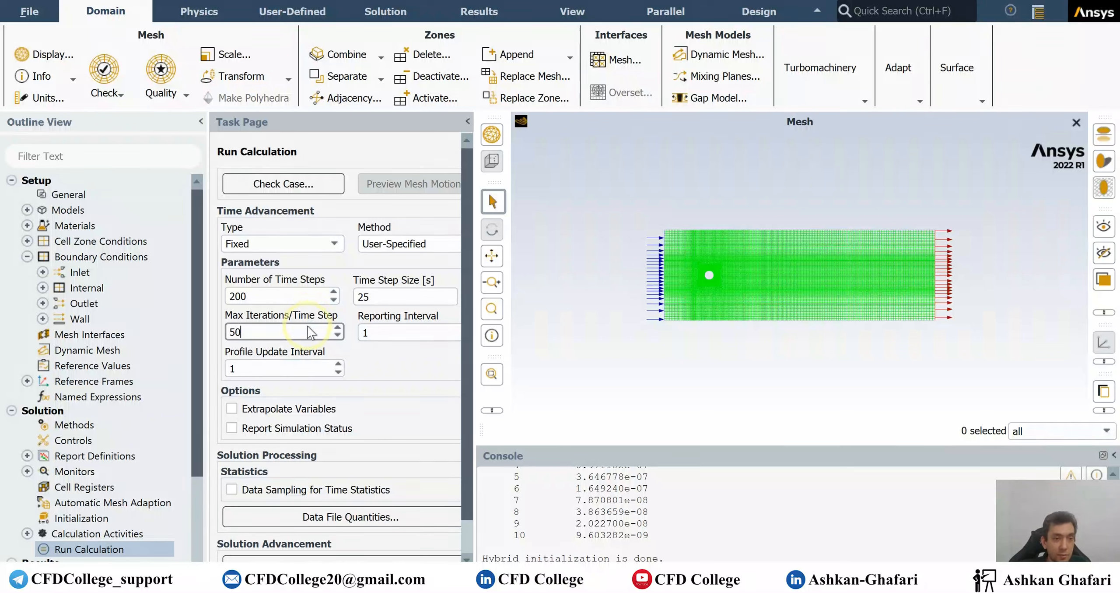
left_click(237, 298)
left_click_drag(236, 300, 224, 301)
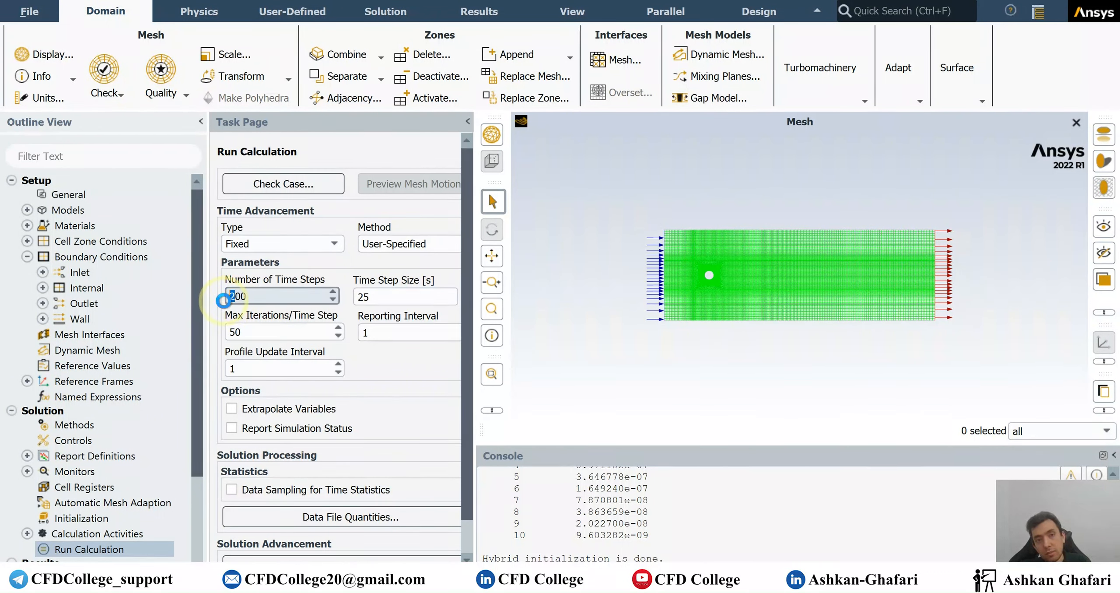
type("1")
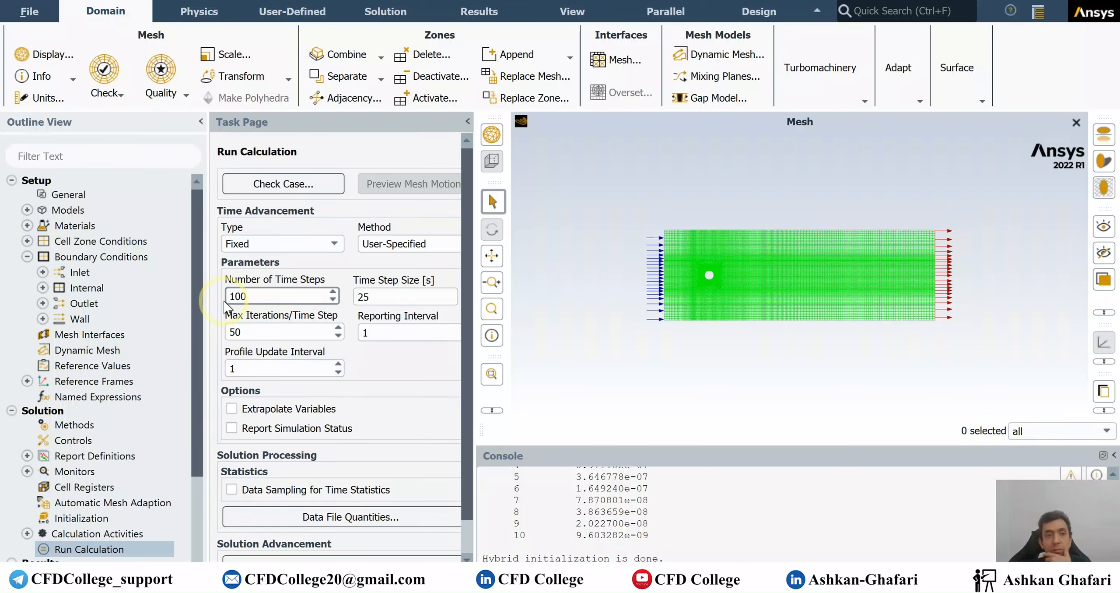
left_click(255, 297)
left_click_drag(255, 297, 219, 299)
left_click(252, 298)
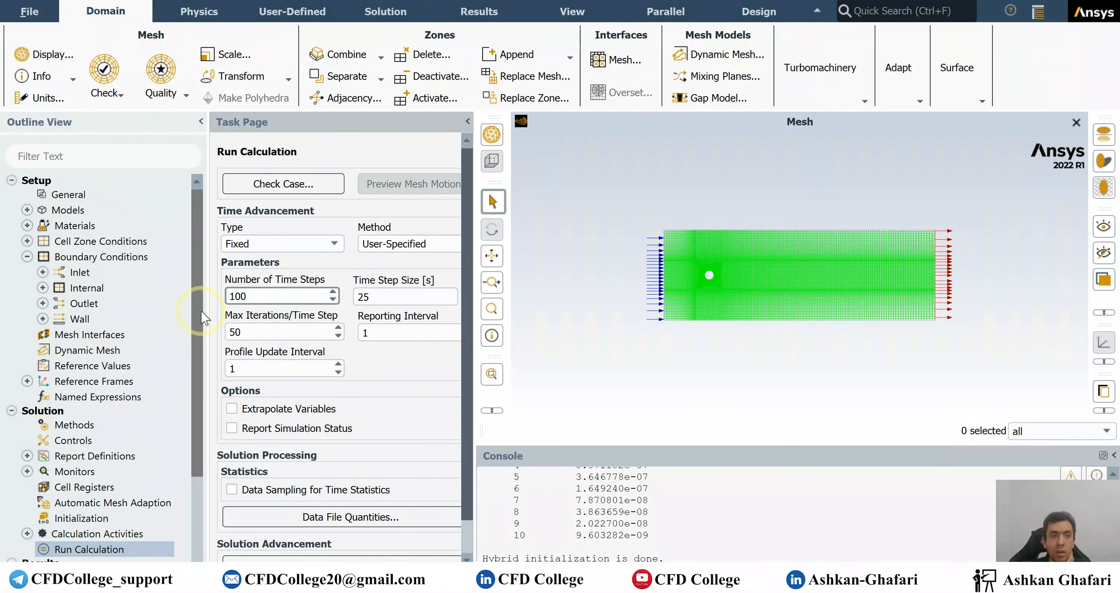
In the calculation activities, delete the export-1 automatic export and set the autosave flow-time interval to 0
scroll(199, 345, "down", 3)
double_click(145, 412)
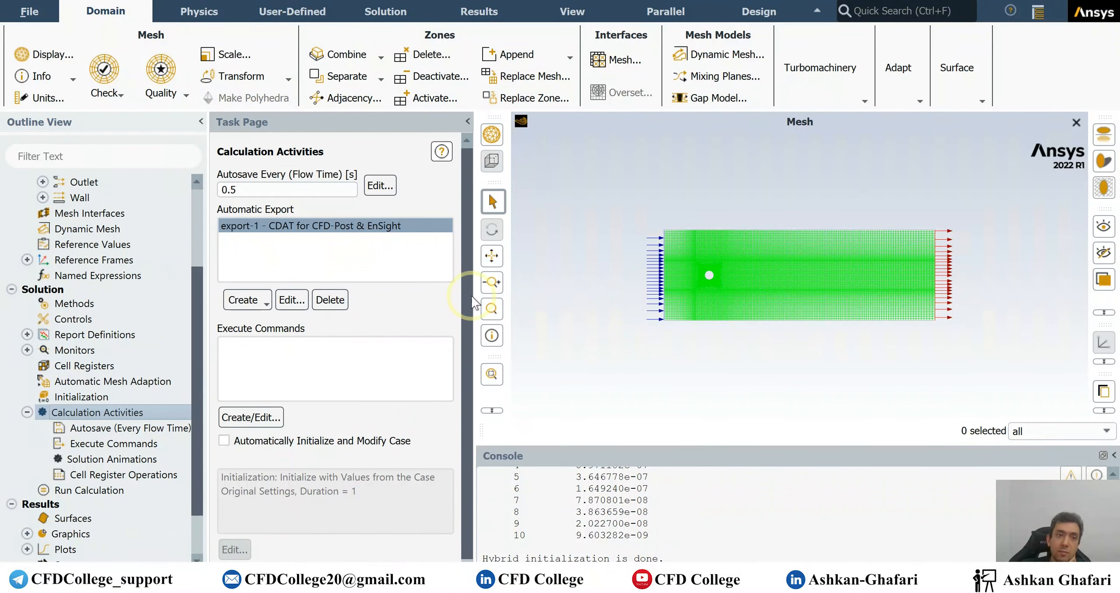
left_click(329, 300)
double_click(318, 189)
type("0")
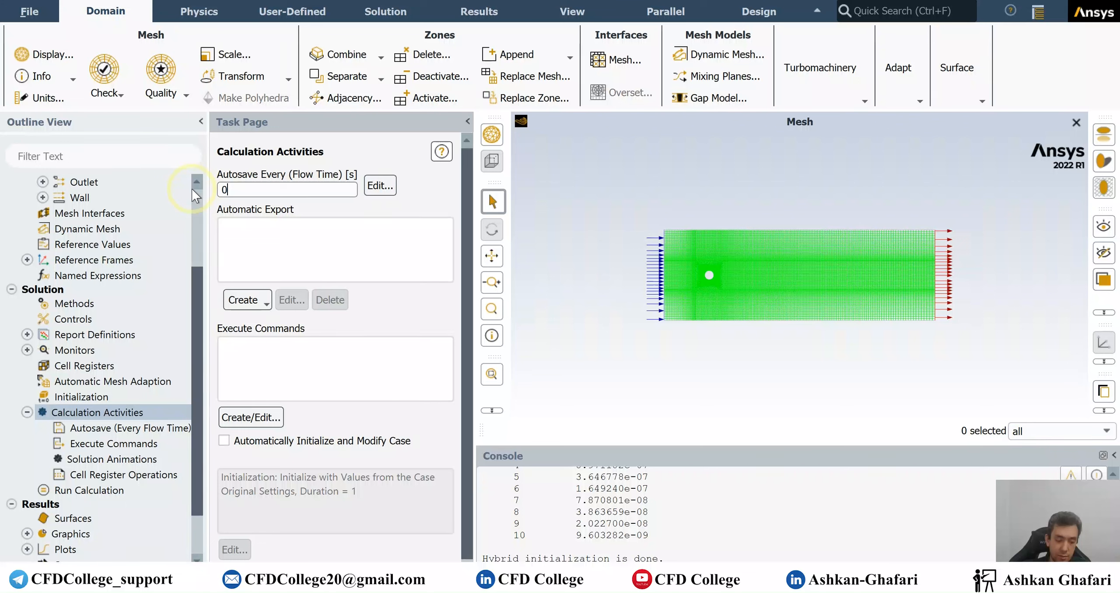
Try an autosave interval of 5 time steps in the autosave settings and discard the change
left_click(380, 188)
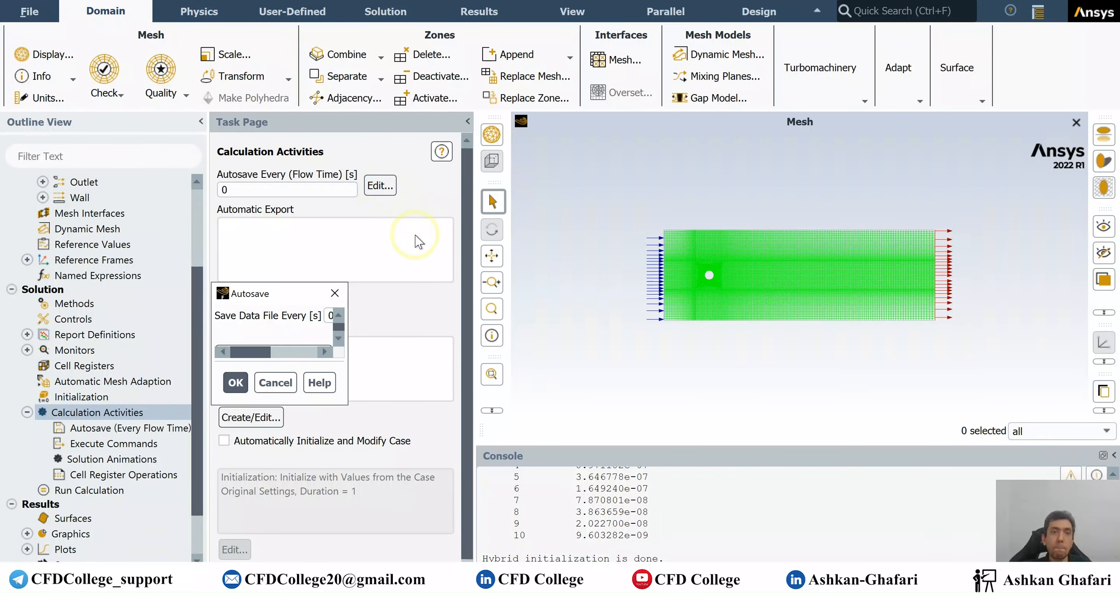
left_click(582, 166)
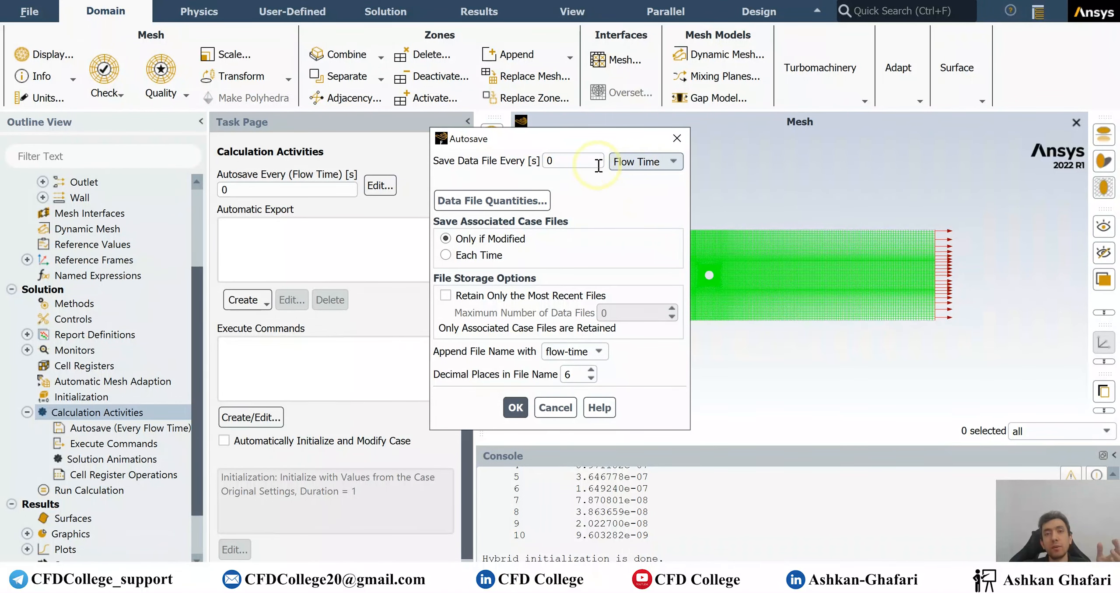
left_click_drag(565, 164, 504, 165)
type("1")
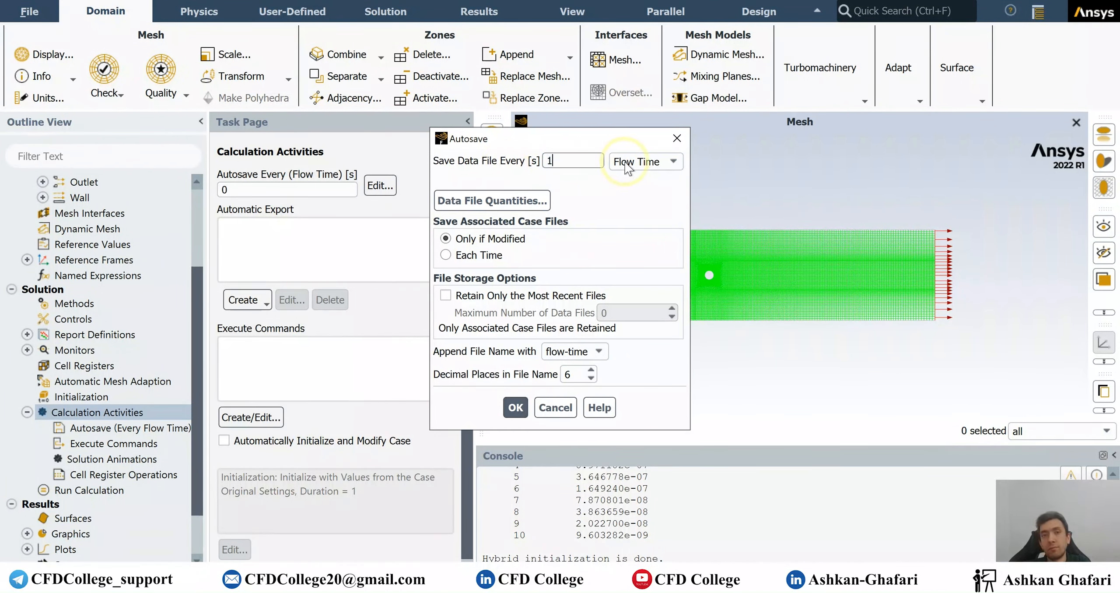
left_click(630, 162)
left_click(626, 181)
left_click_drag(538, 162, 518, 165)
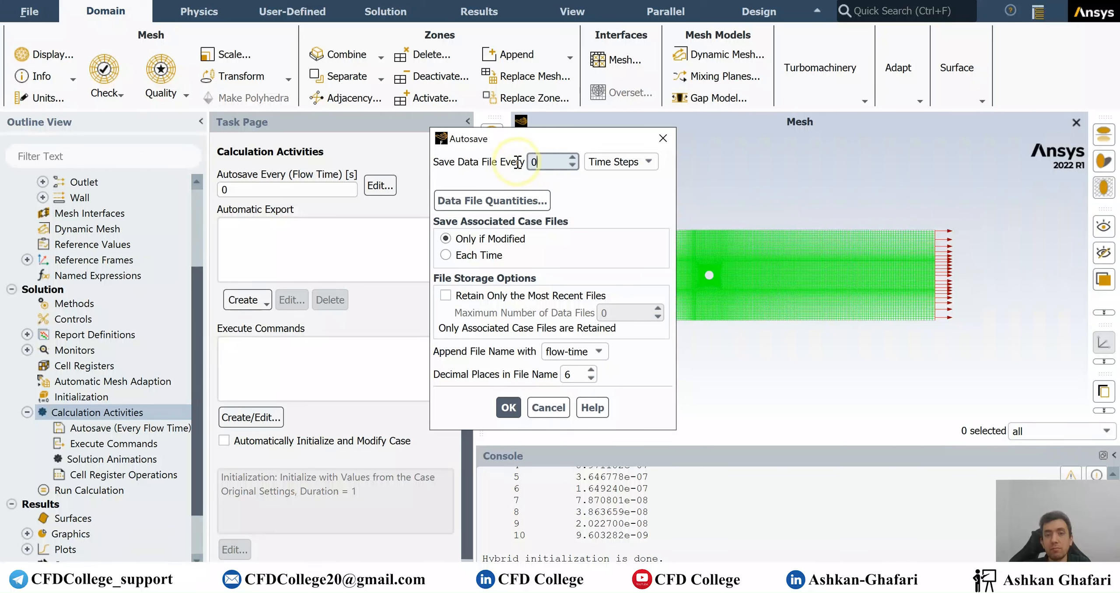
type("5")
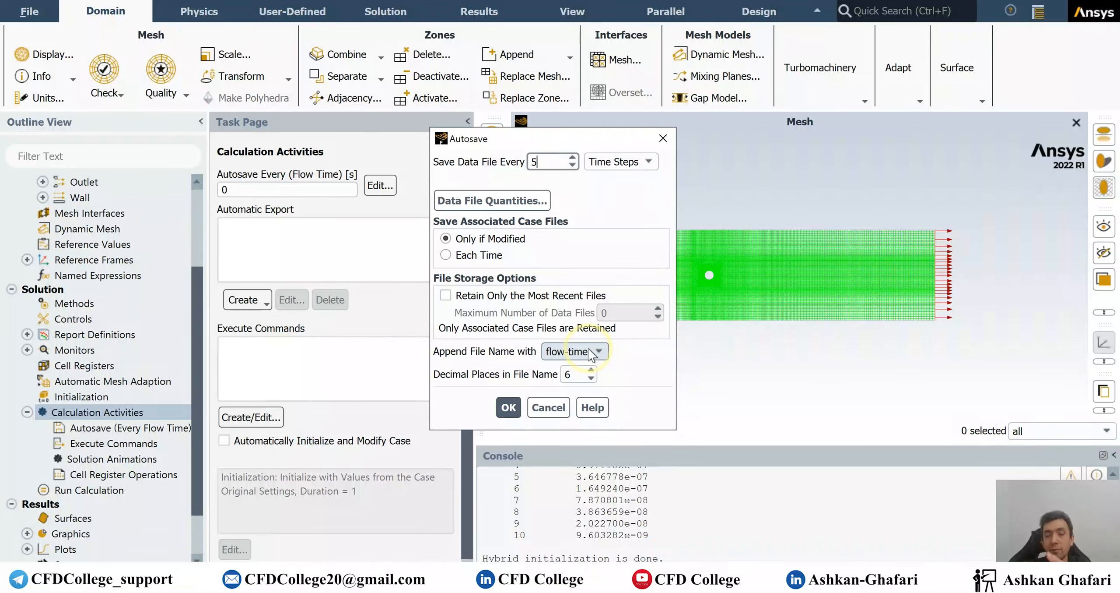
left_click(546, 404)
left_click_drag(232, 190, 203, 184)
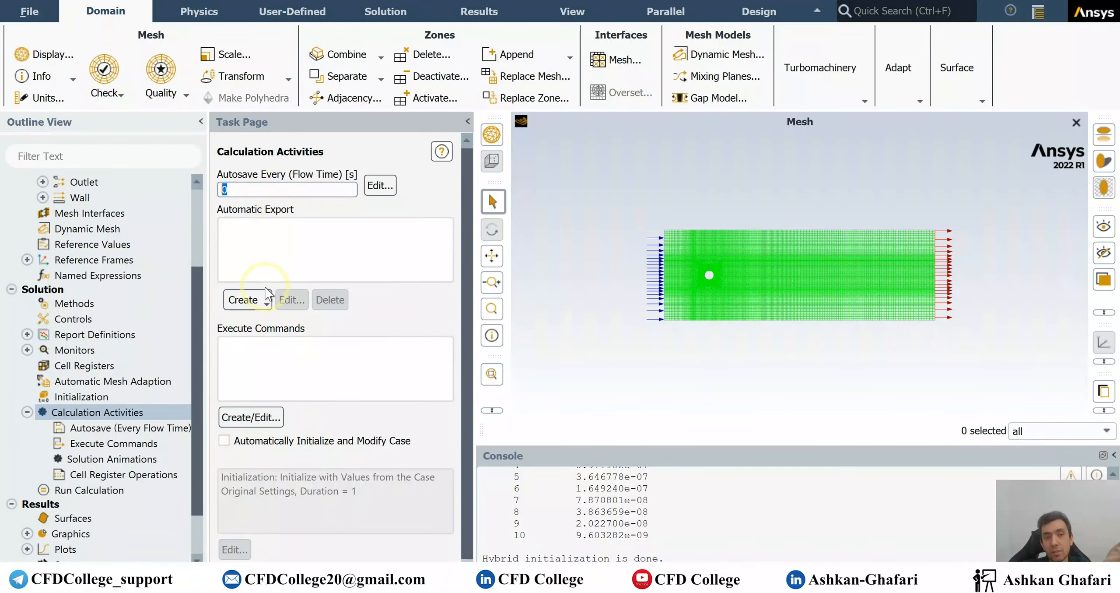
left_click(266, 303)
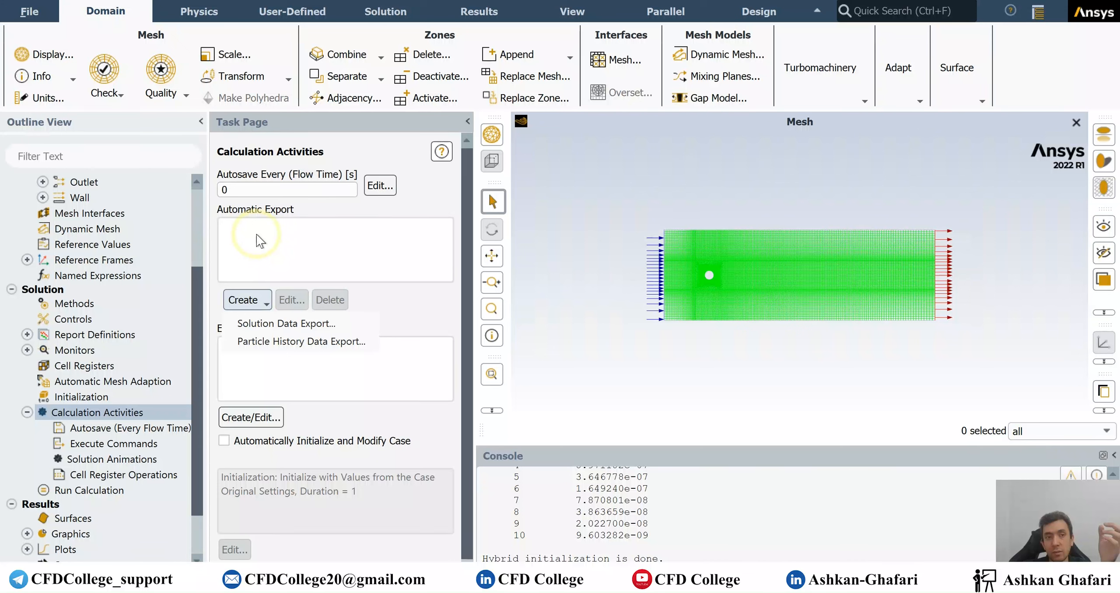
left_click(277, 228)
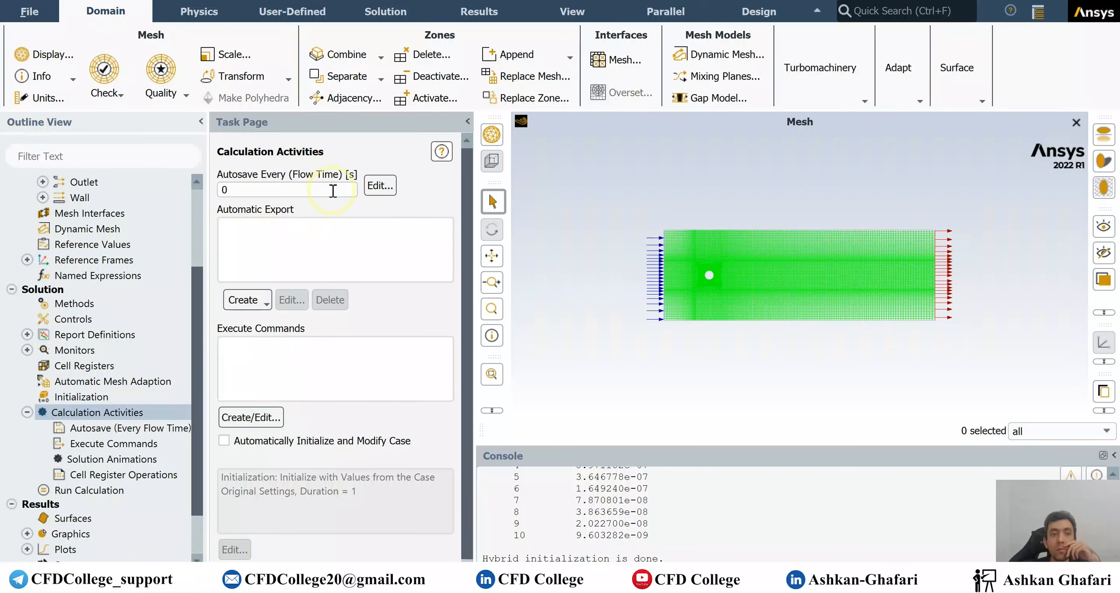
double_click(257, 190)
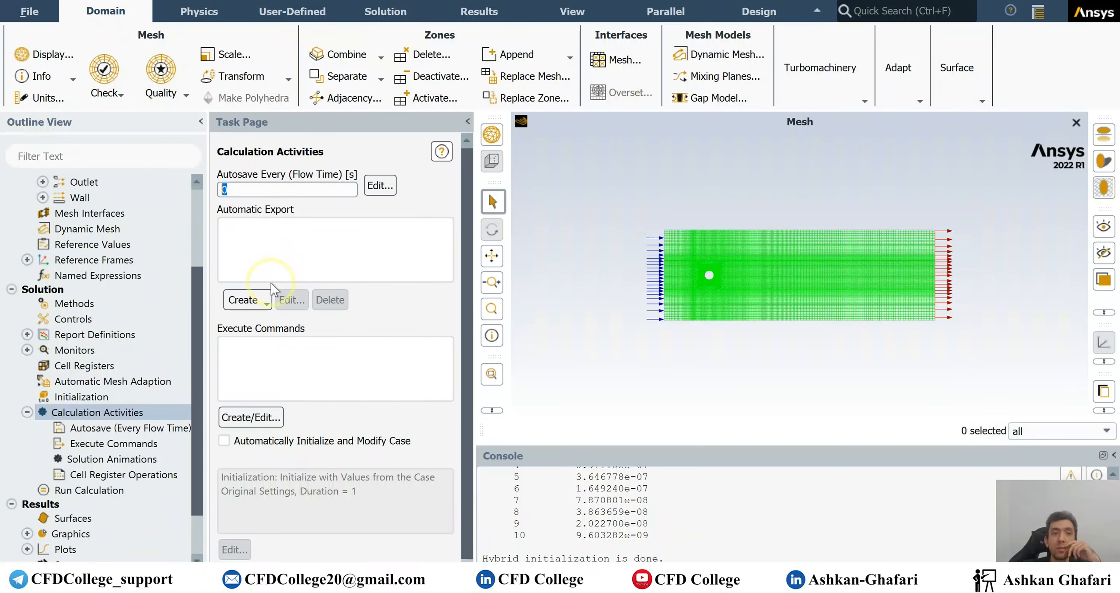
left_click(263, 275)
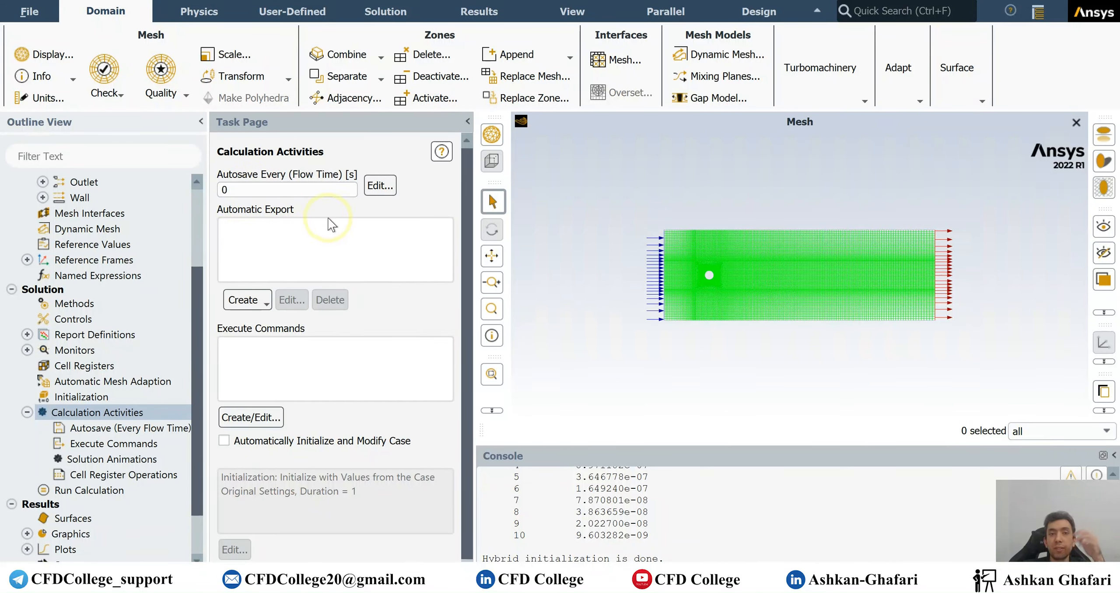
Set autosave to save the data file every 10 time steps and append the time-step to the file name
left_click(379, 185)
left_click(615, 159)
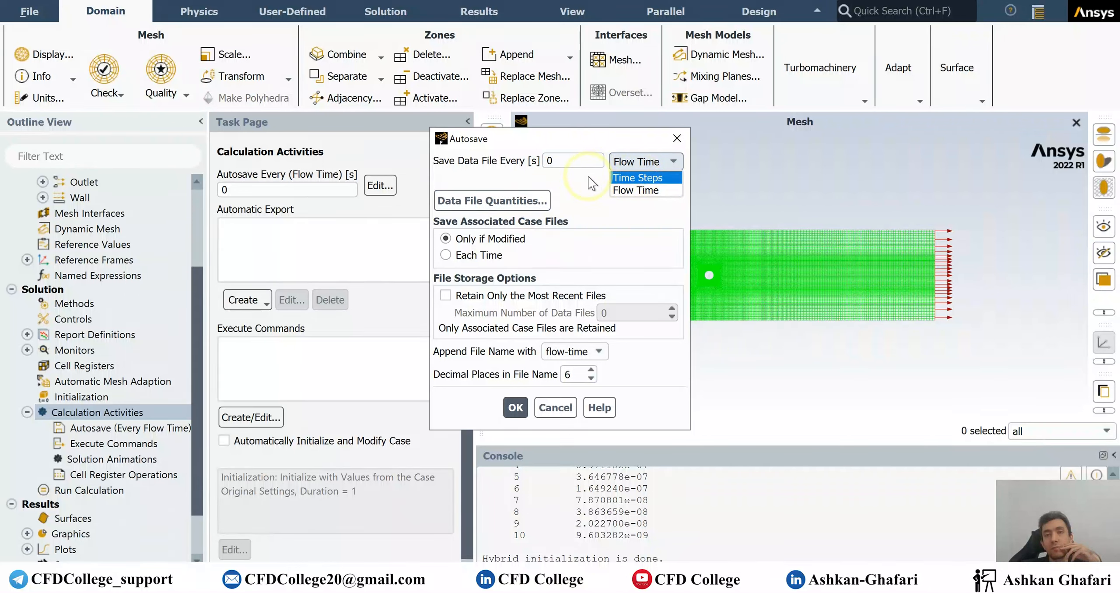
left_click(624, 178)
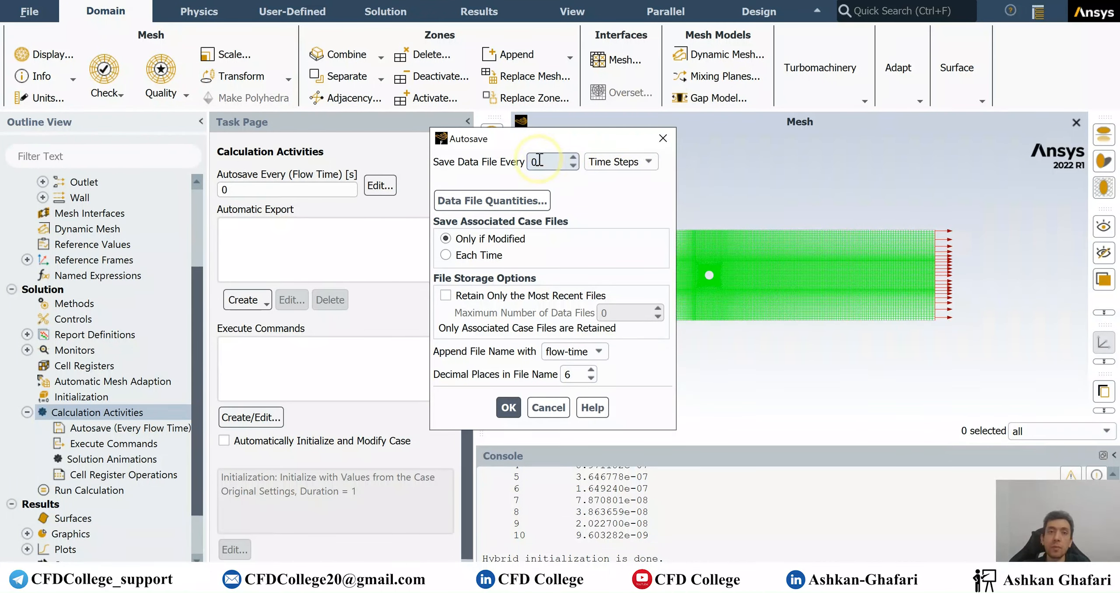
left_click_drag(541, 162, 517, 163)
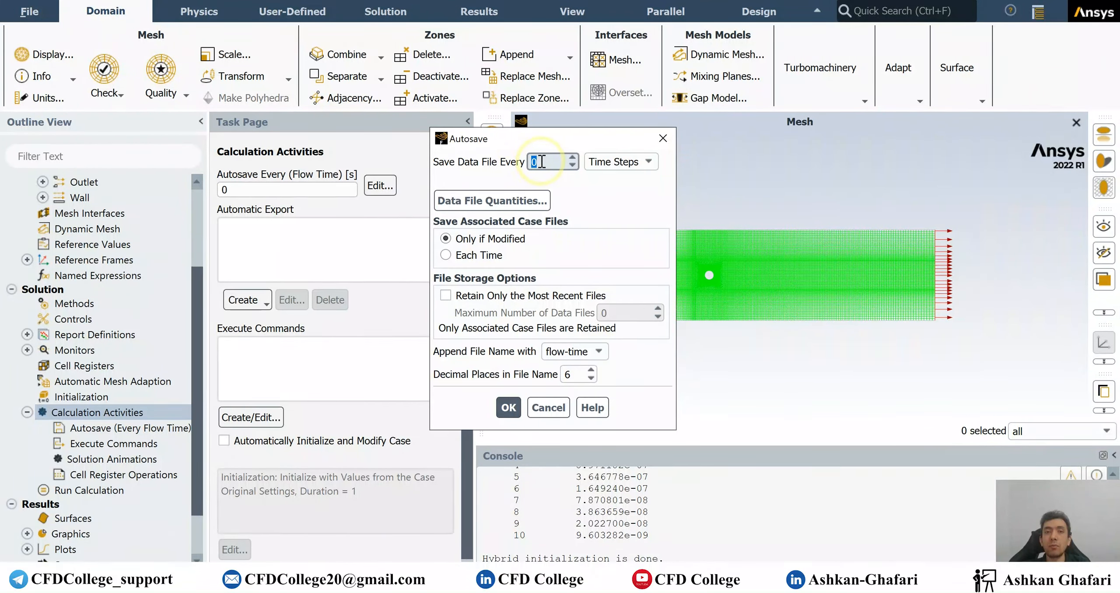
type("10")
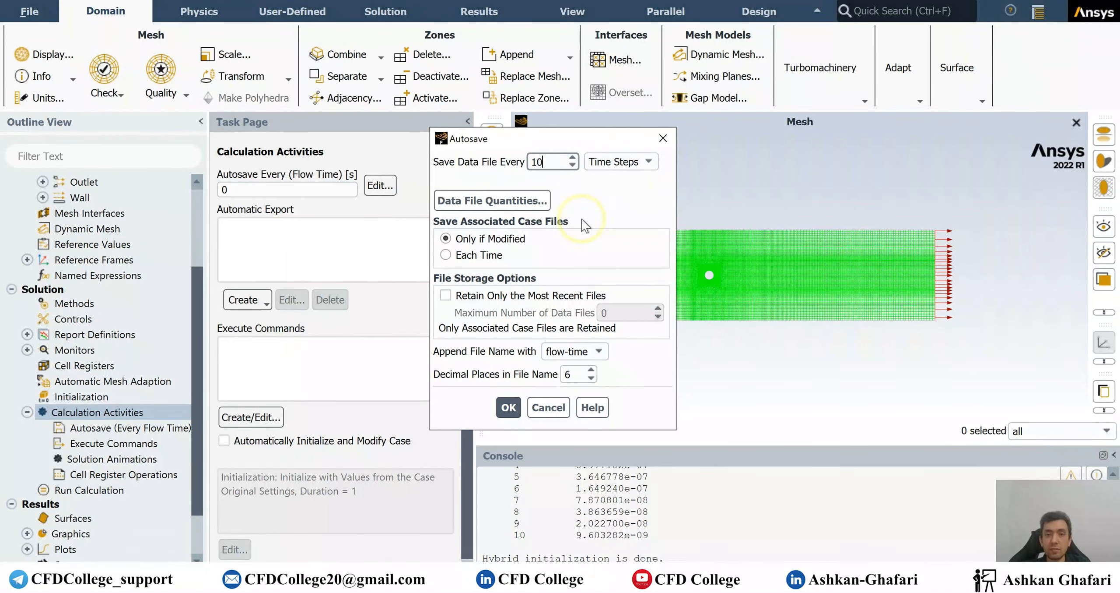
left_click(582, 351)
left_click(564, 376)
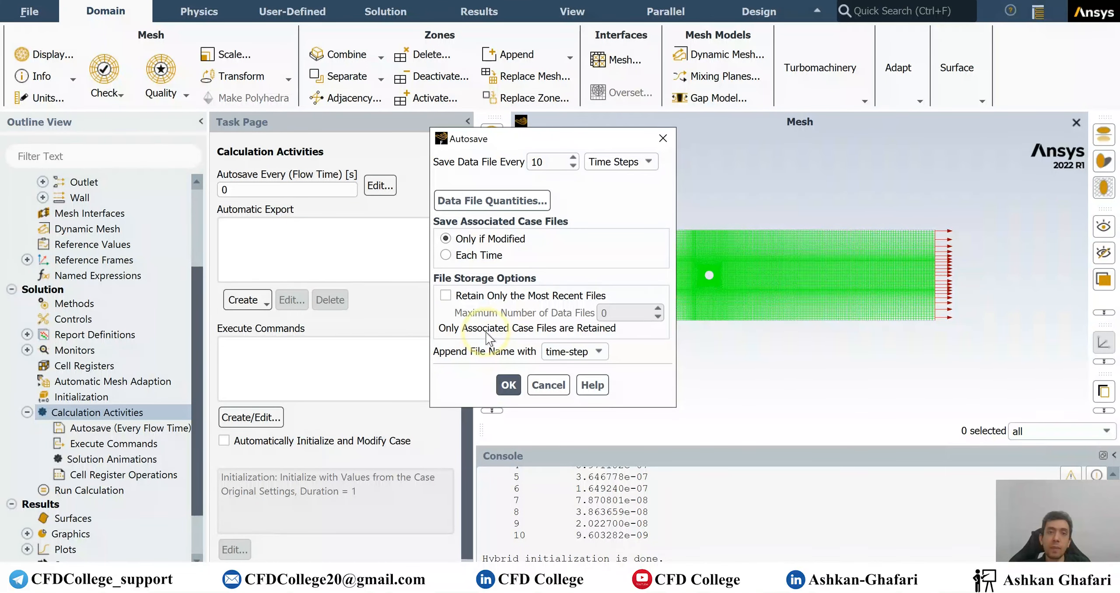
left_click(507, 386)
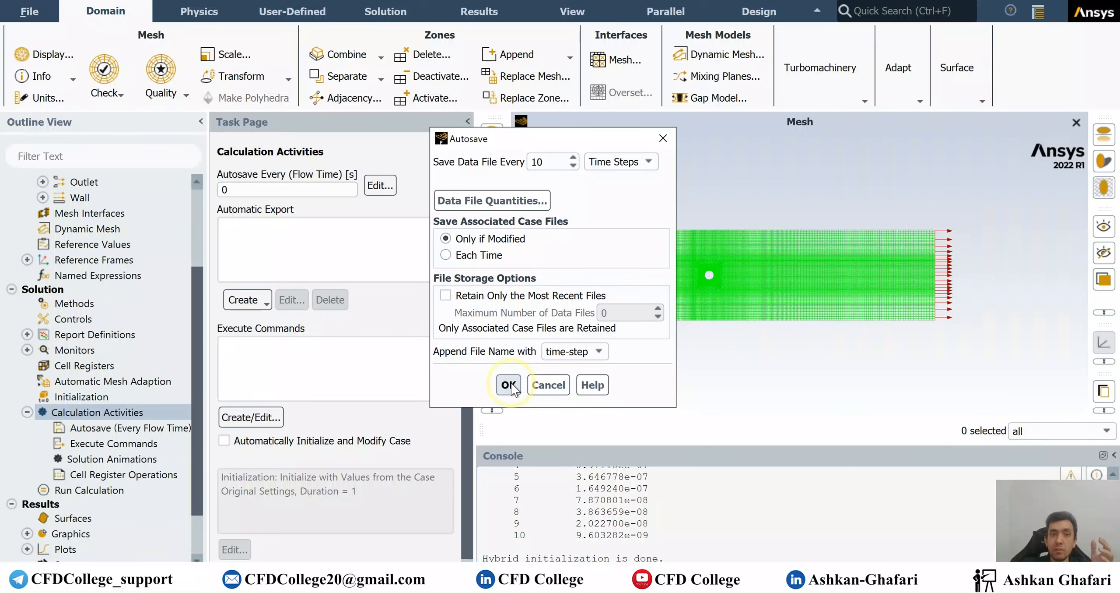
left_click(509, 385)
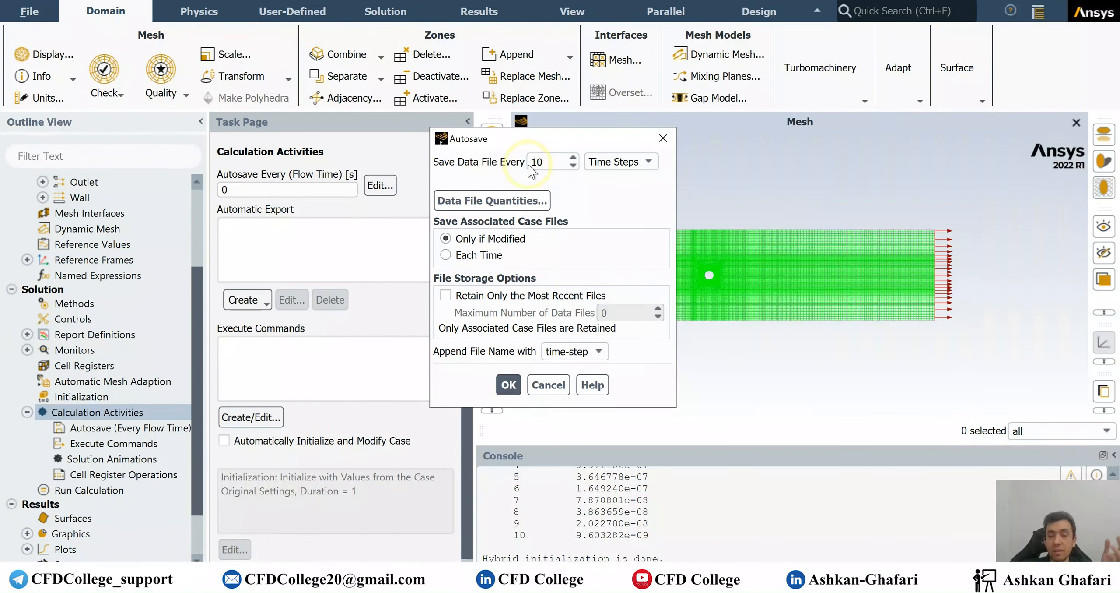
left_click(508, 384)
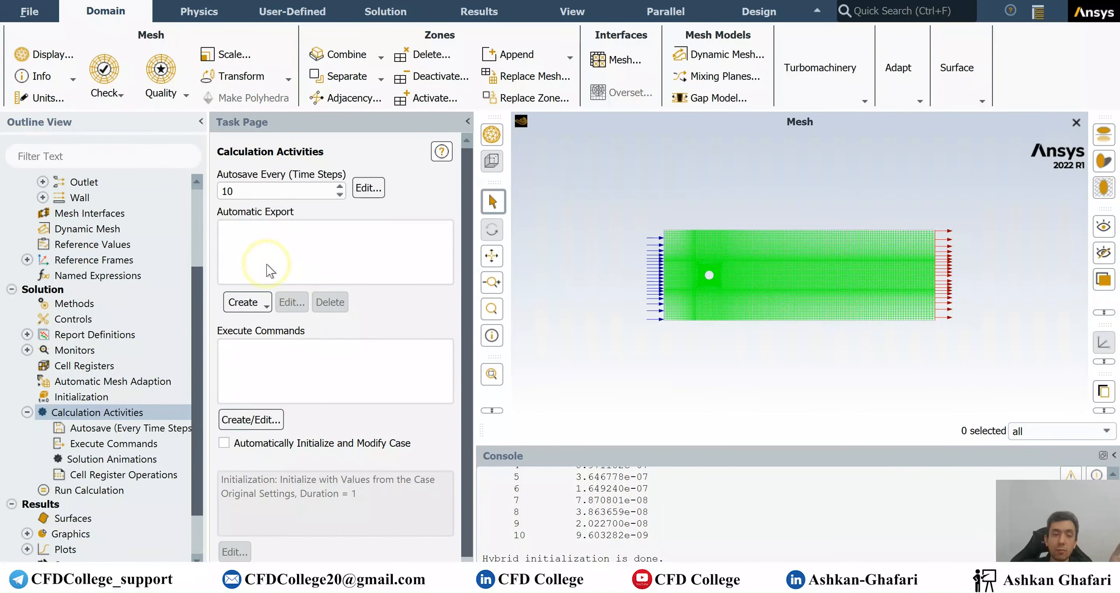
Create an automatic solution data export using the CDAT for CFD-Post & EnSight file type
left_click(252, 302)
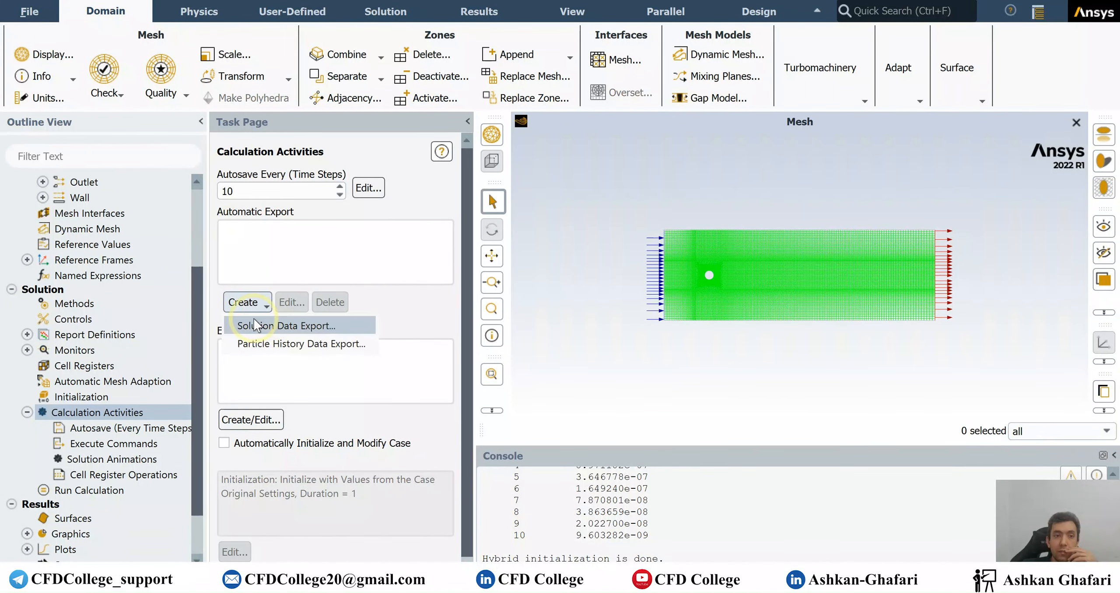
left_click(335, 325)
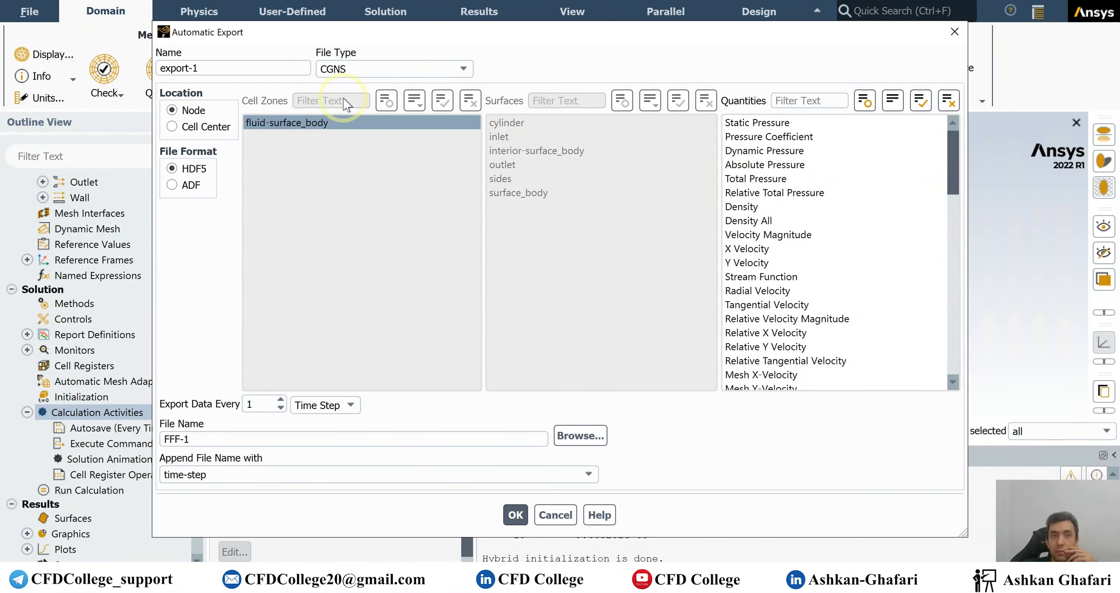
left_click(381, 69)
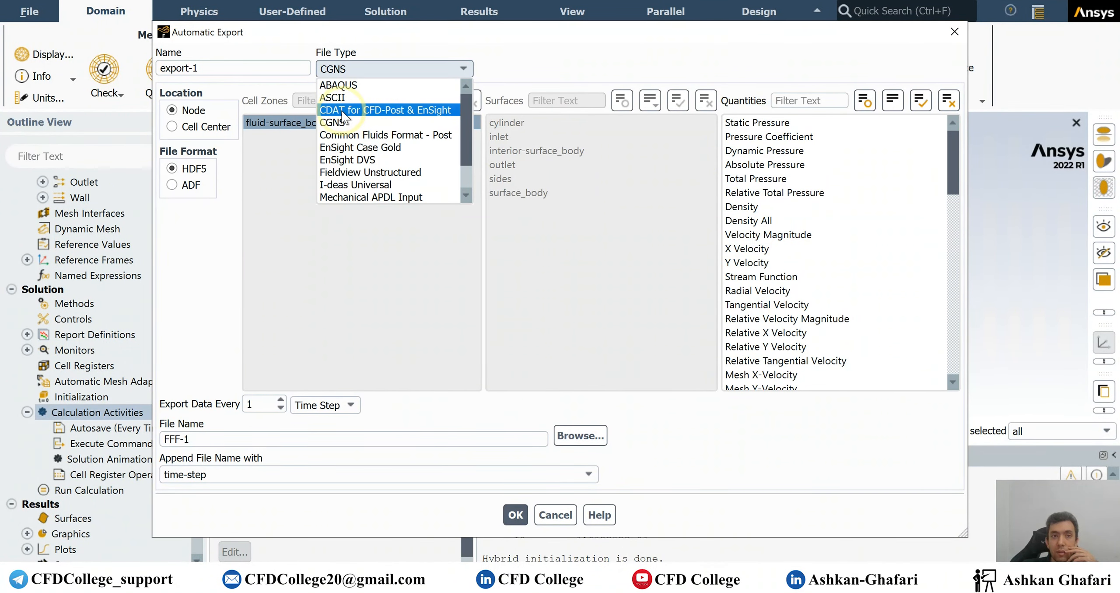
left_click(344, 111)
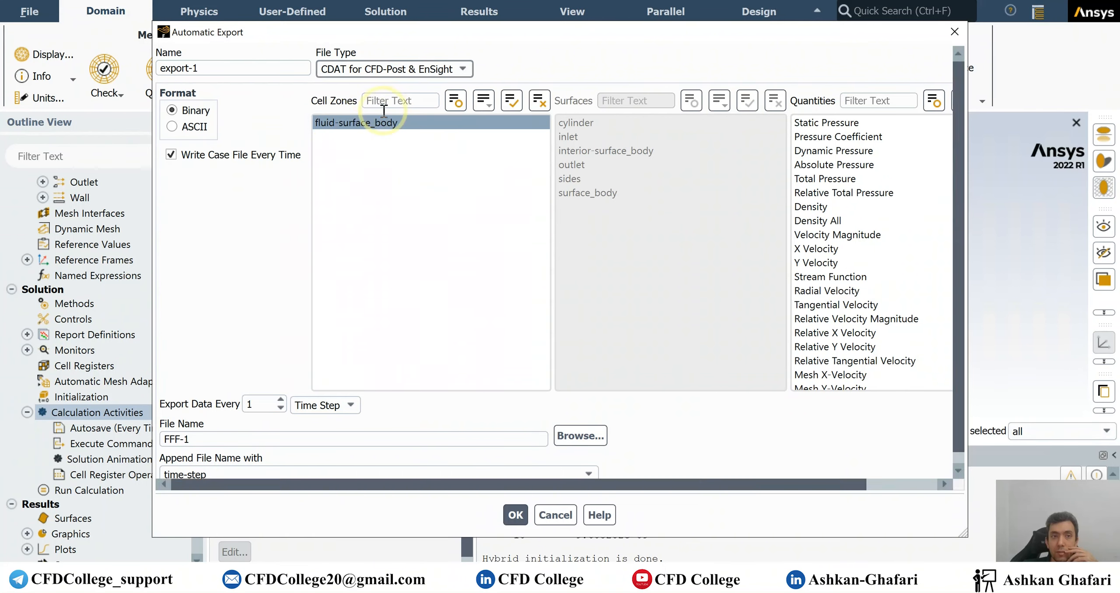
Export static pressure, velocity magnitude and vorticity magnitude, disable writing the case file every time, and save the export definition
left_click(833, 126)
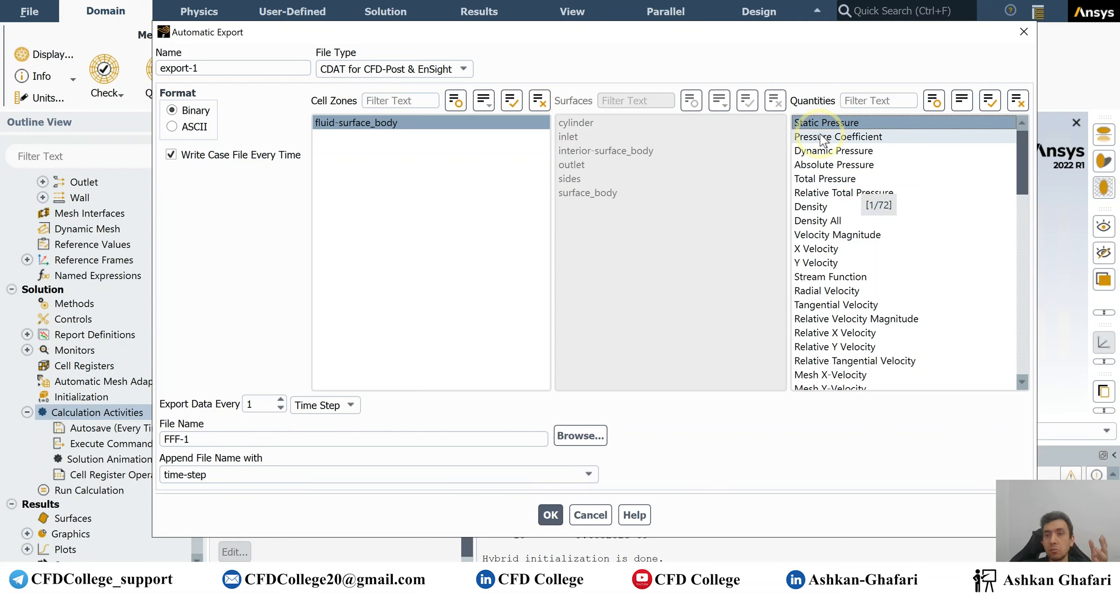
left_click(836, 234)
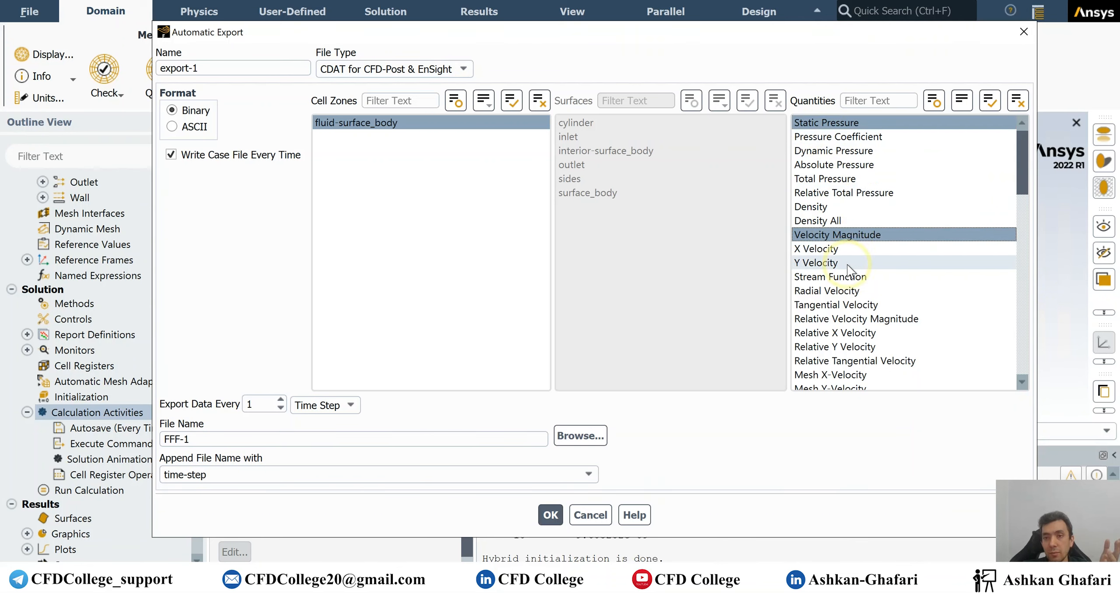
scroll(837, 332, "down", 2)
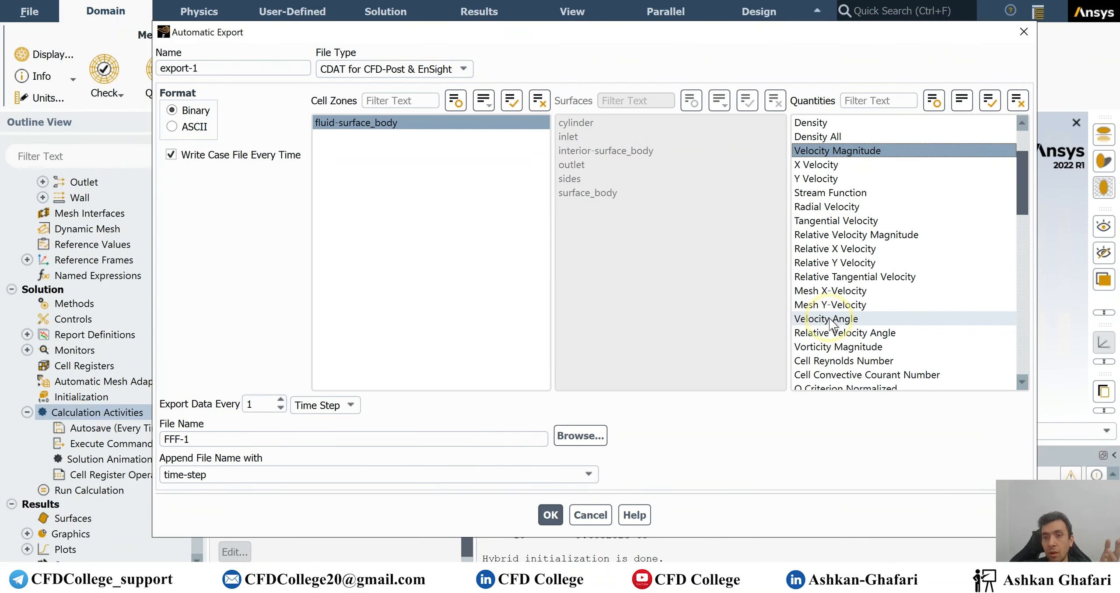
left_click(815, 348)
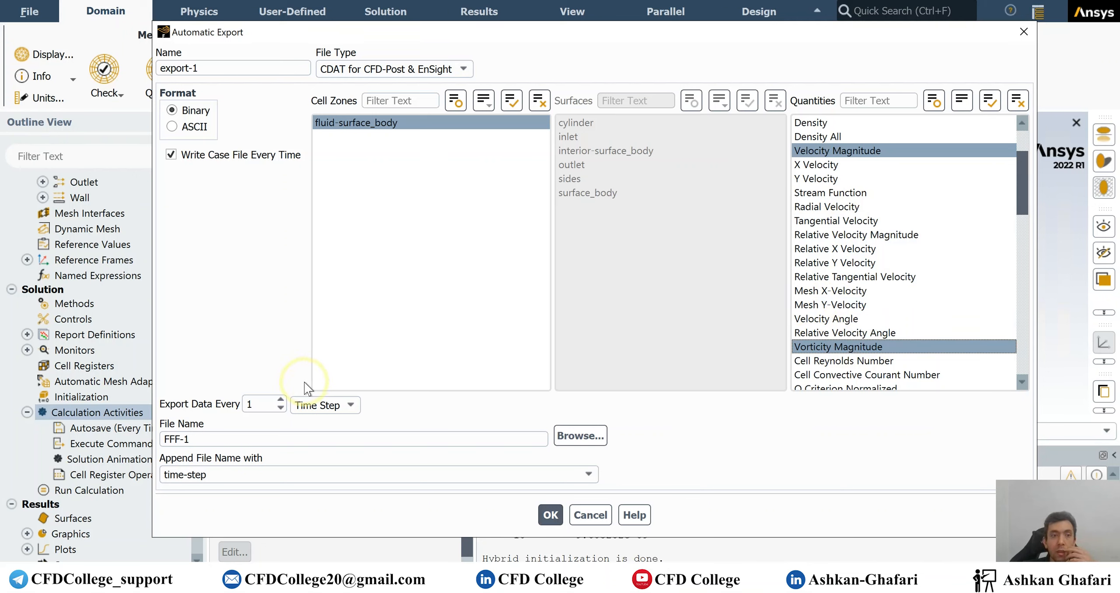
scroll(842, 289, "up", 2)
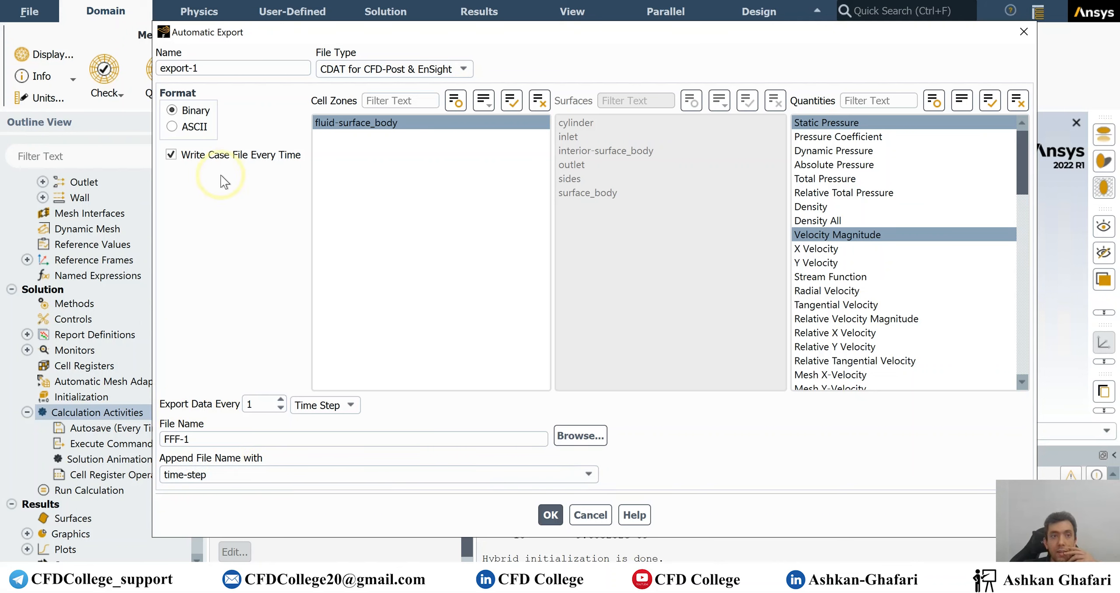
left_click(192, 156)
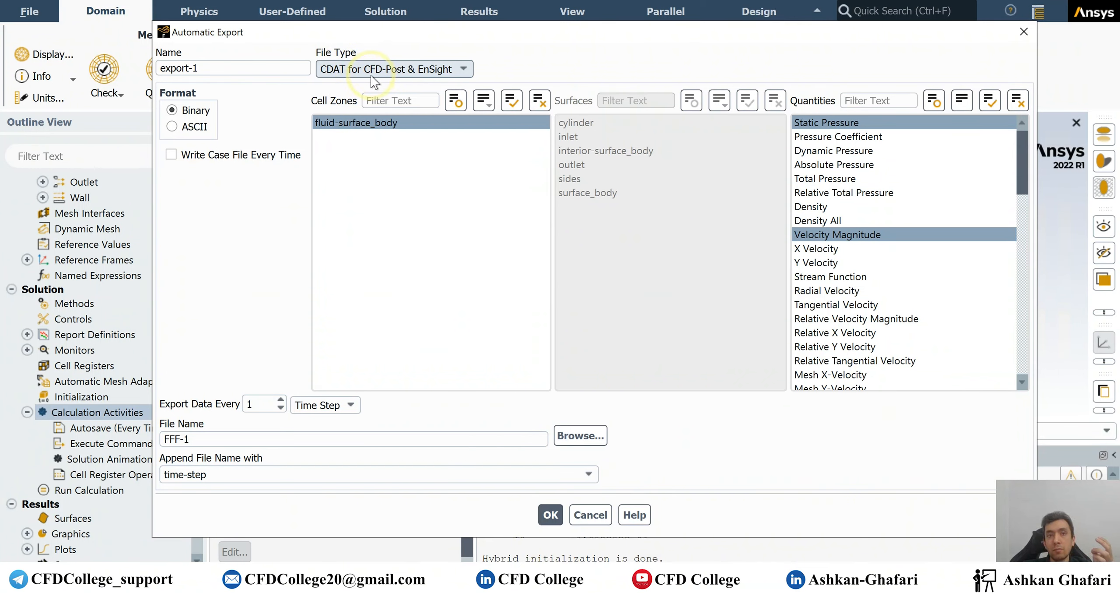
left_click(550, 515)
Switch to the Workbench project, search the installed programs for CFD-Post, and return to Fluent without launching it
double_click(223, 190)
left_click(248, 191)
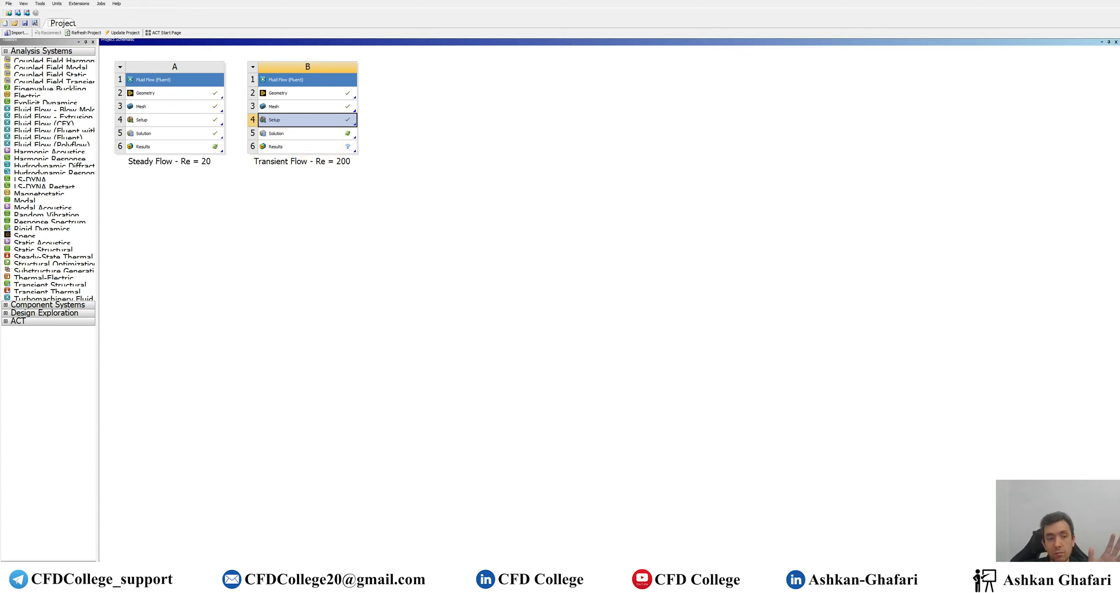
left_click(213, 574)
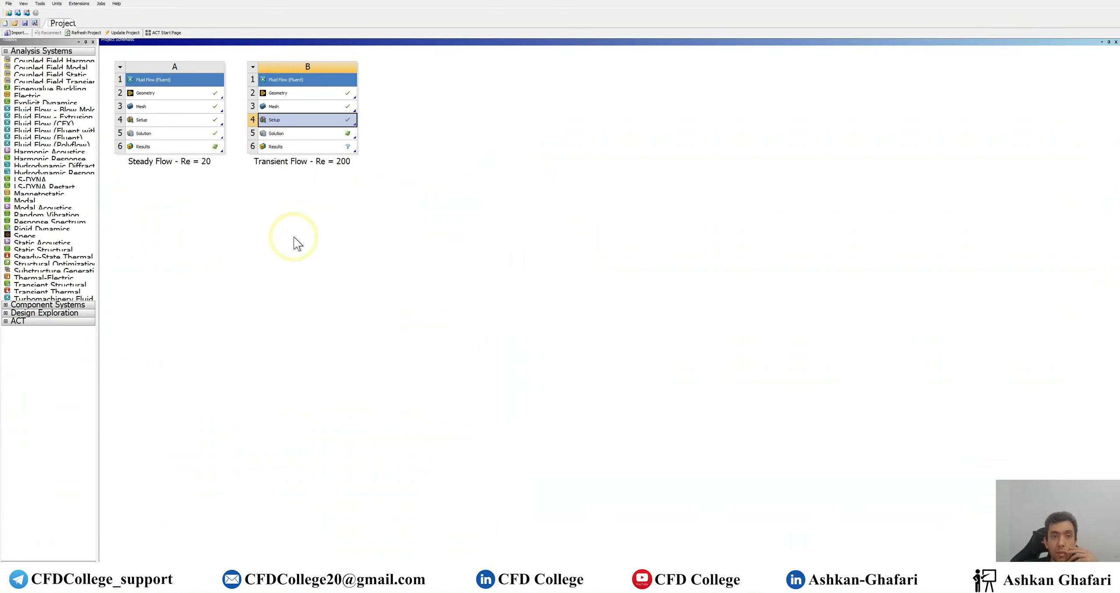
key("super")
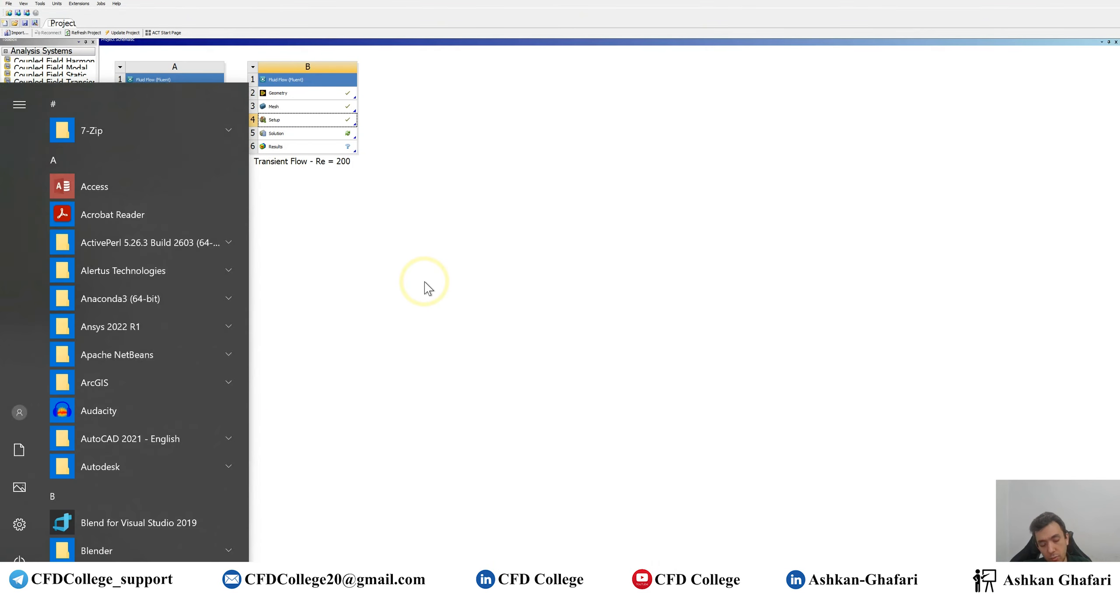
type("cfd")
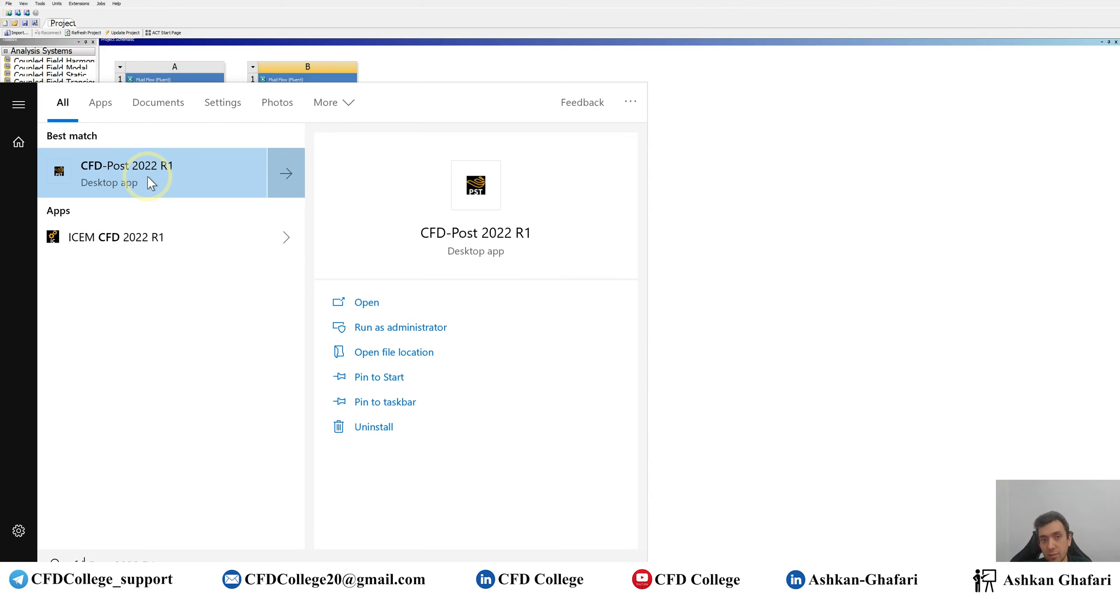
left_click(843, 213)
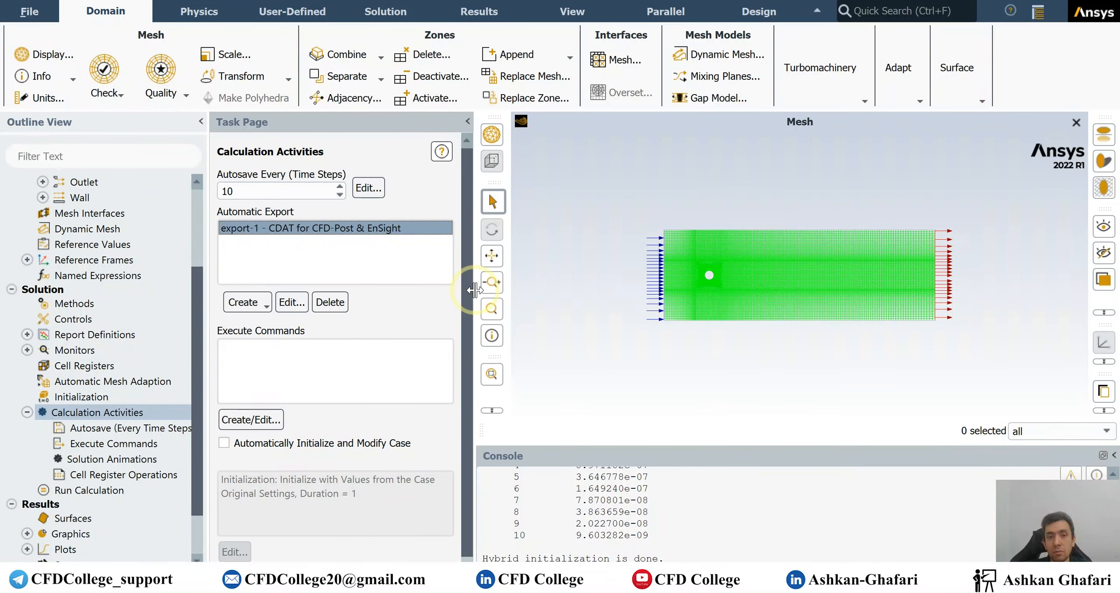
Start the transient calculation with the current time-stepping settings
left_click(98, 496)
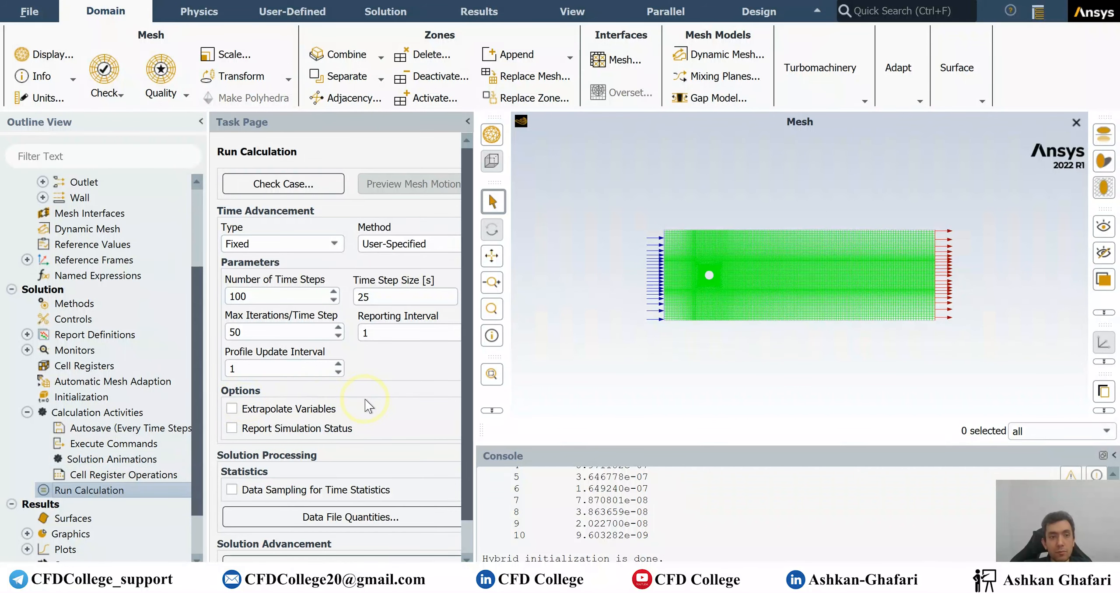
scroll(366, 401, "down", 1)
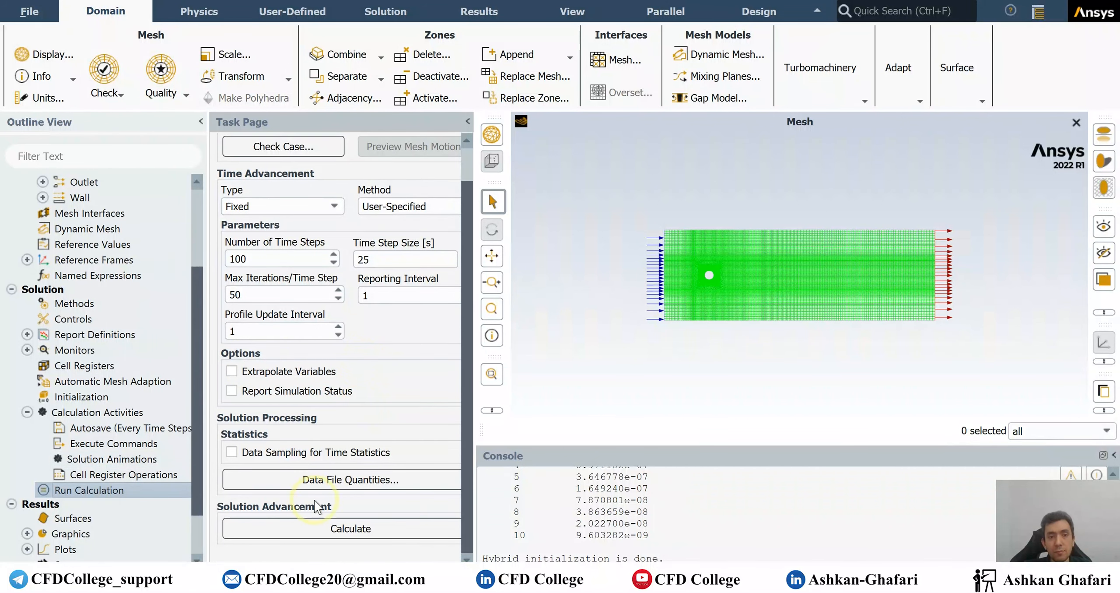
left_click(322, 525)
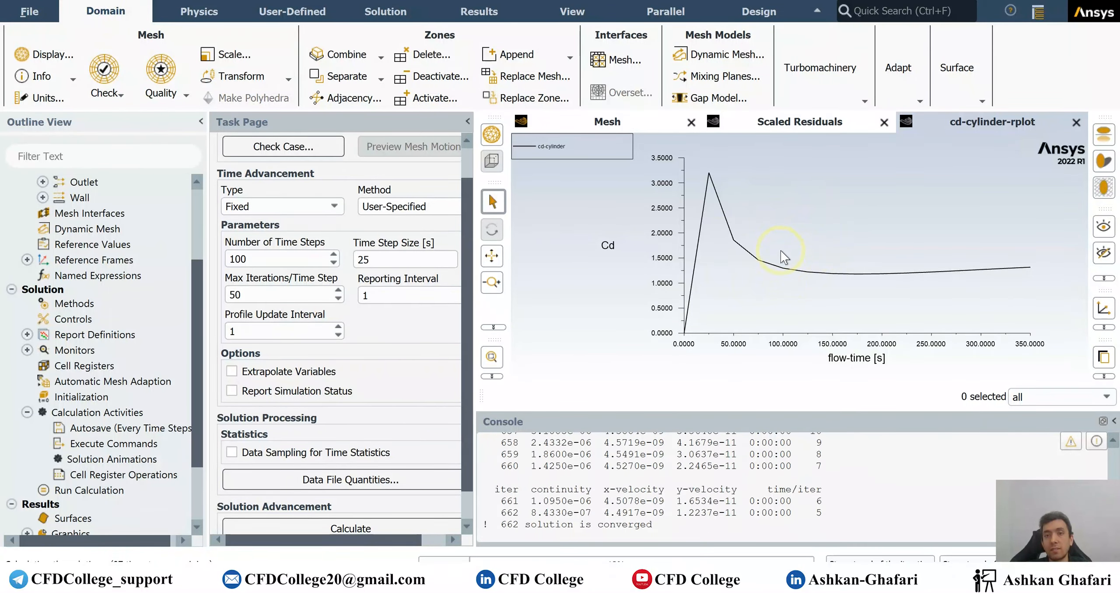
Monitor the scaled residuals and the cylinder drag coefficient plot during the run, and dismiss the calculation notice
left_click(761, 142)
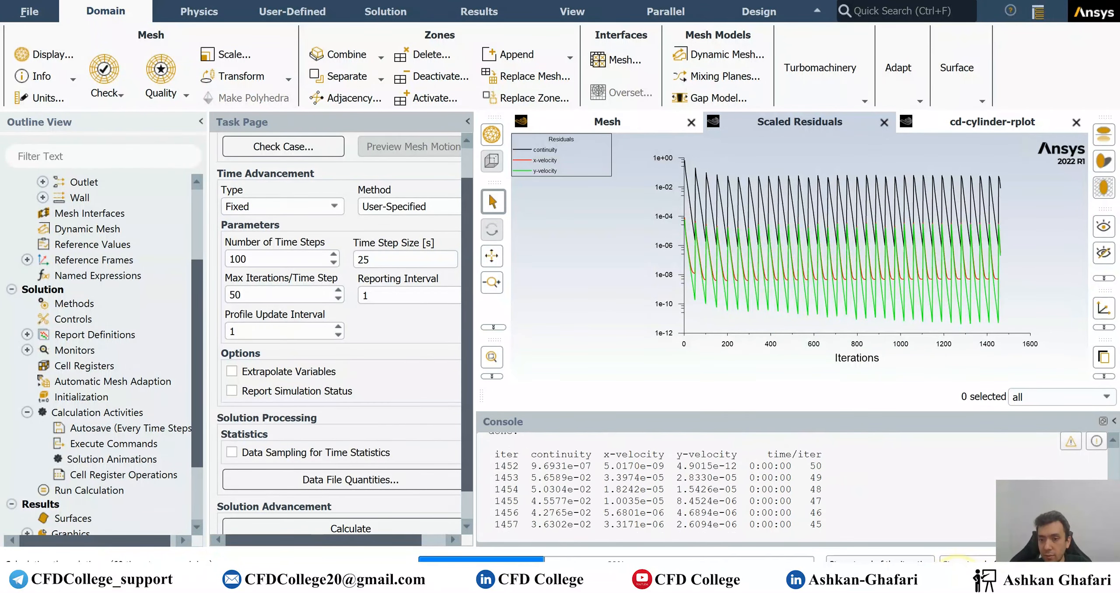
left_click_drag(1024, 521, 1023, 488)
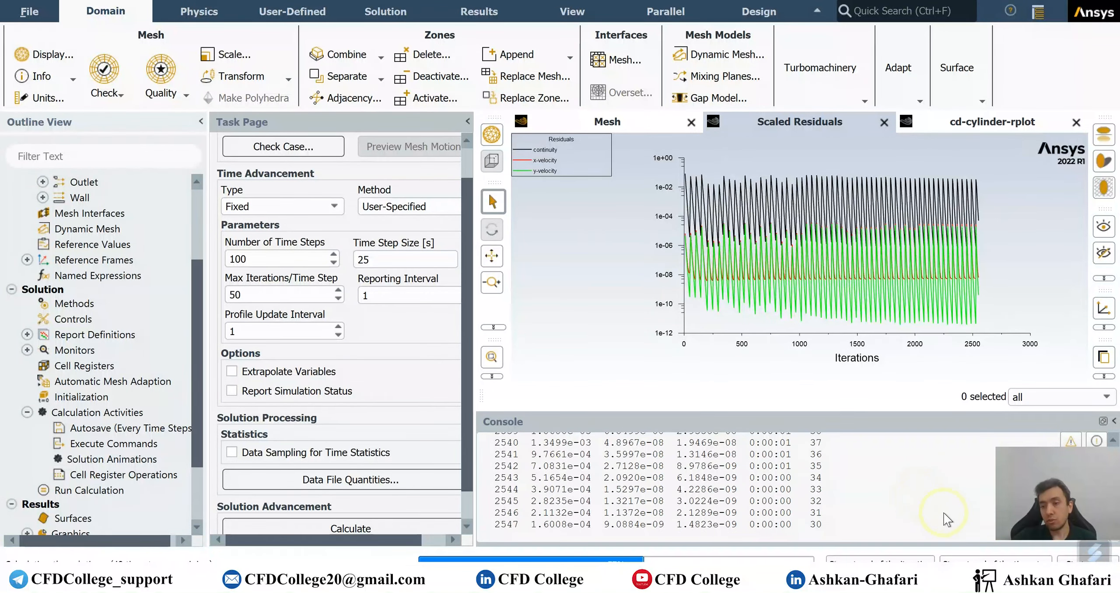
left_click(977, 126)
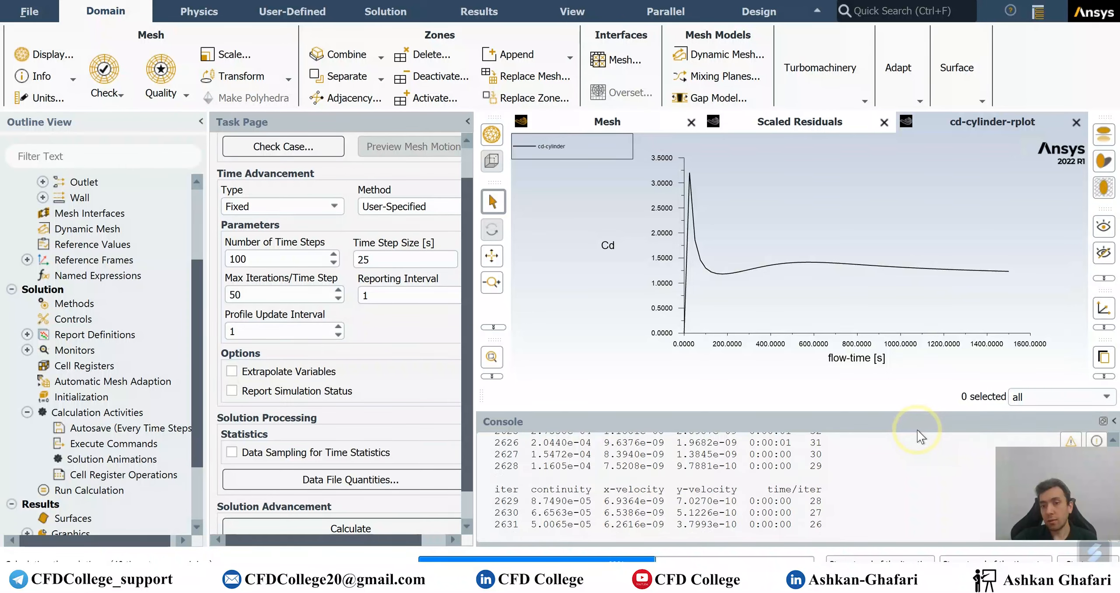
left_click(806, 124)
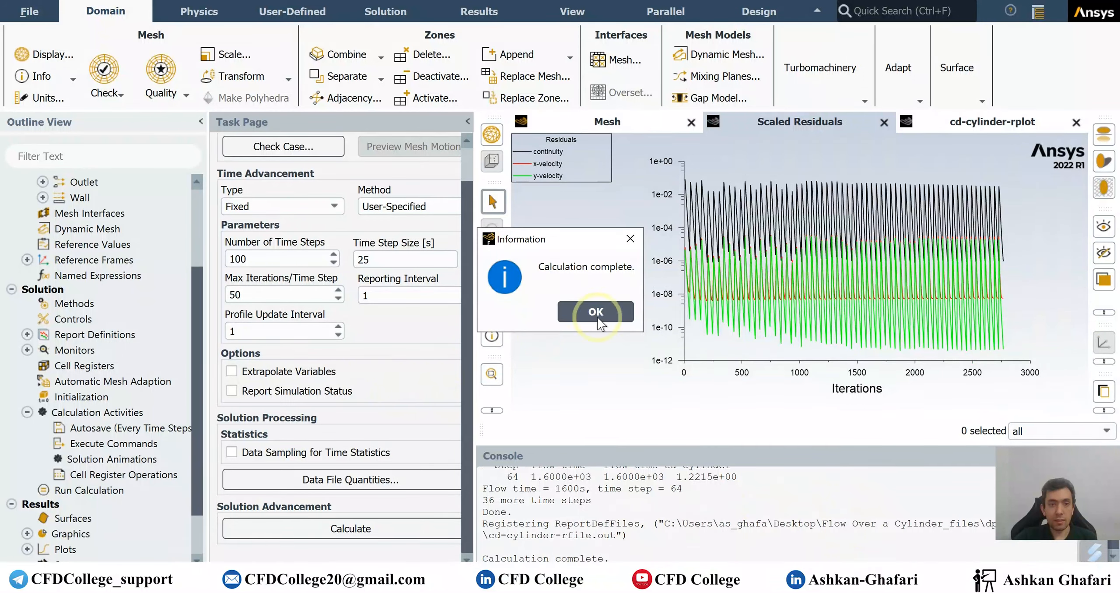
left_click(591, 309)
Create and display a filled velocity magnitude contour, and inspect the flow around the cylinder
scroll(110, 439, "down", 2)
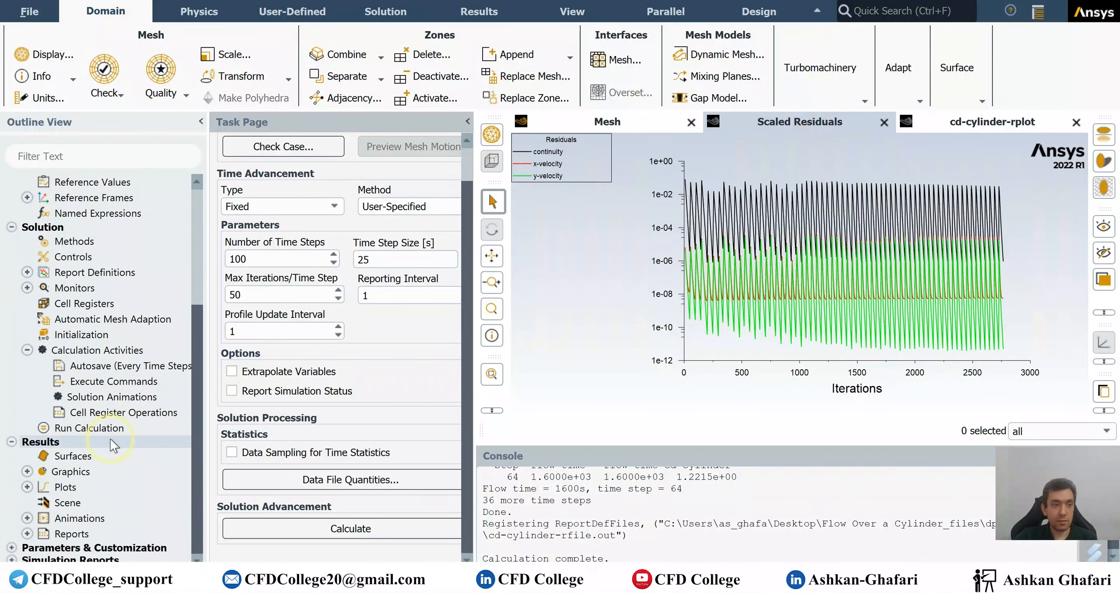
left_click(27, 472)
double_click(88, 502)
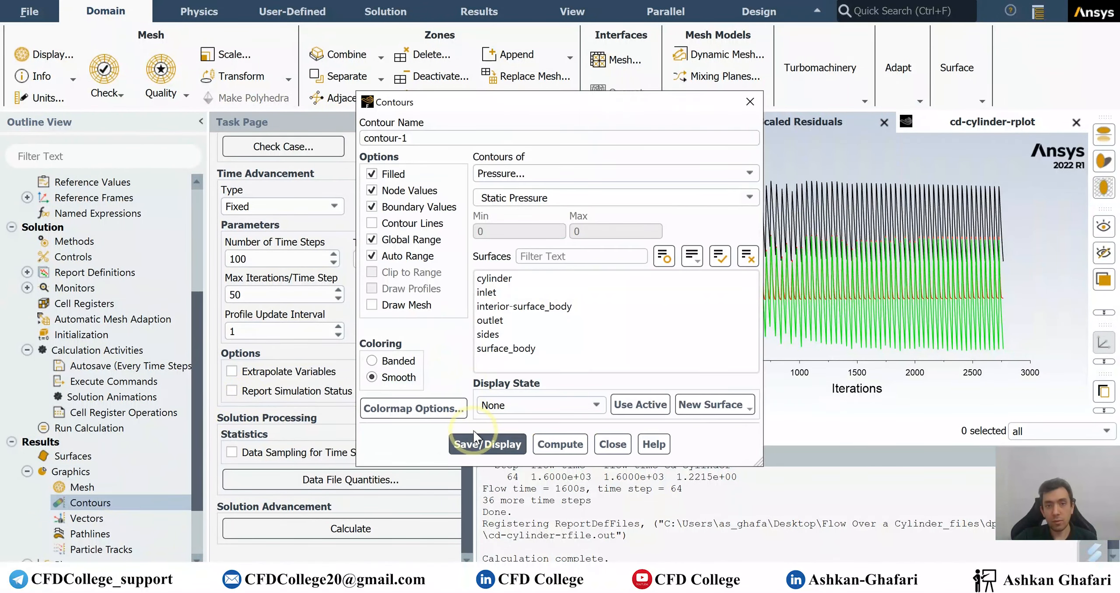
left_click(580, 173)
left_click(528, 220)
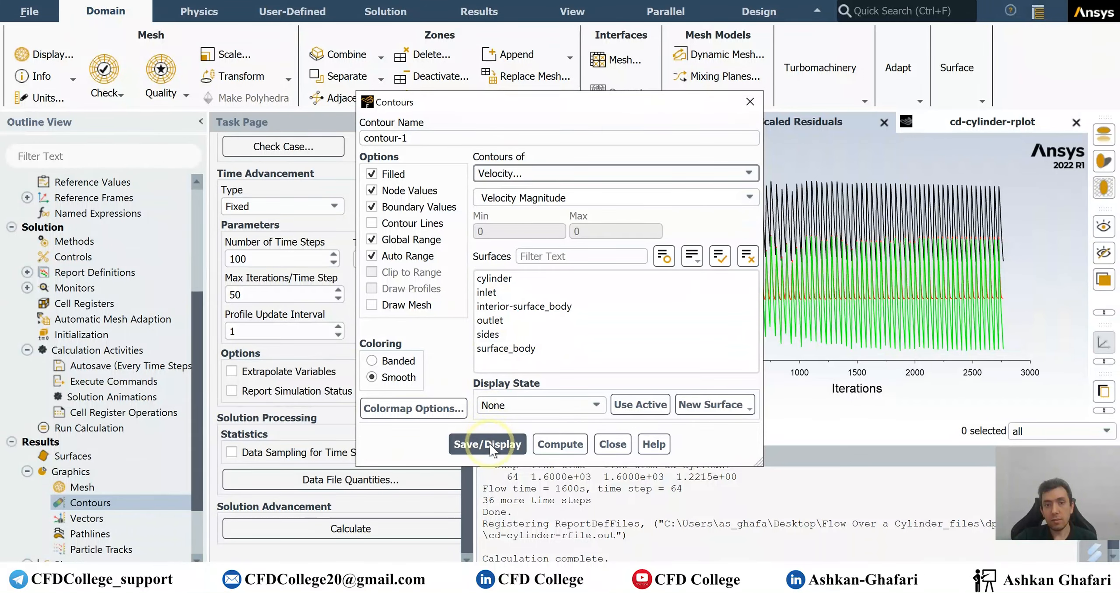
left_click(488, 443)
left_click_drag(553, 110, 370, 121)
scroll(725, 293, "up", 5)
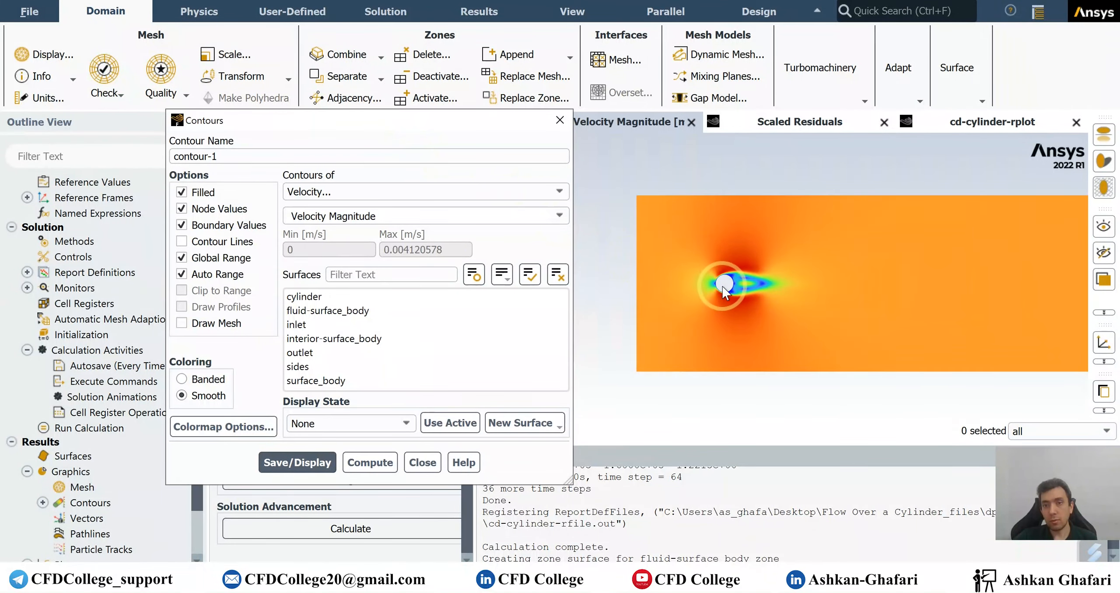
scroll(808, 268, "down", 5)
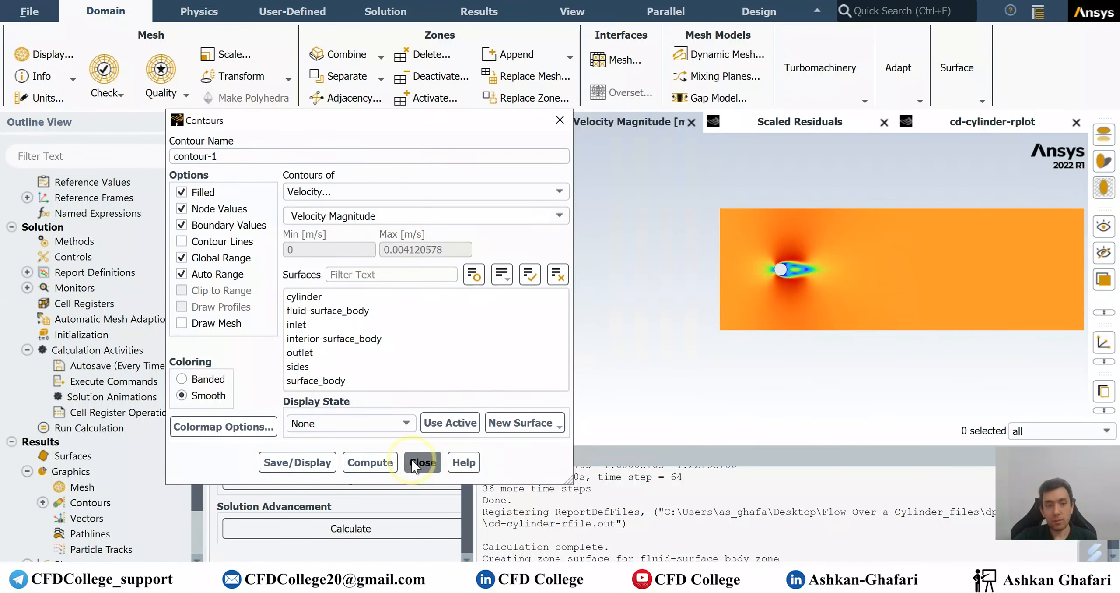
Close the contour settings and resume the transient calculation for 100 time steps of 25 s
left_click(421, 463)
left_click(339, 530)
left_click(345, 385)
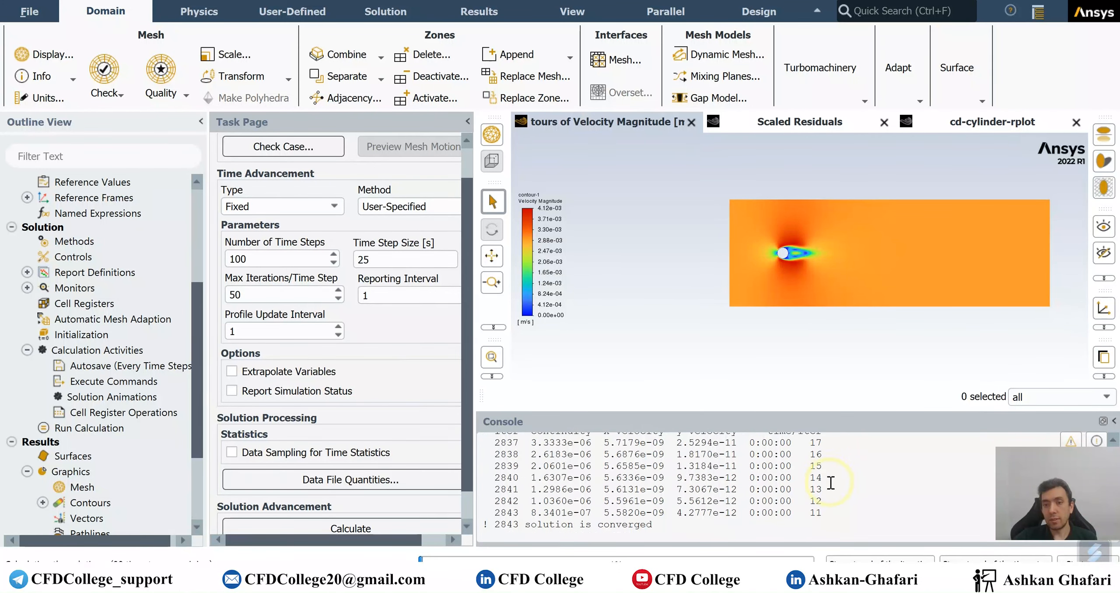
Monitor the cylinder drag coefficient and scaled residuals while the solution advances, and dismiss the calculation notice
left_click(969, 125)
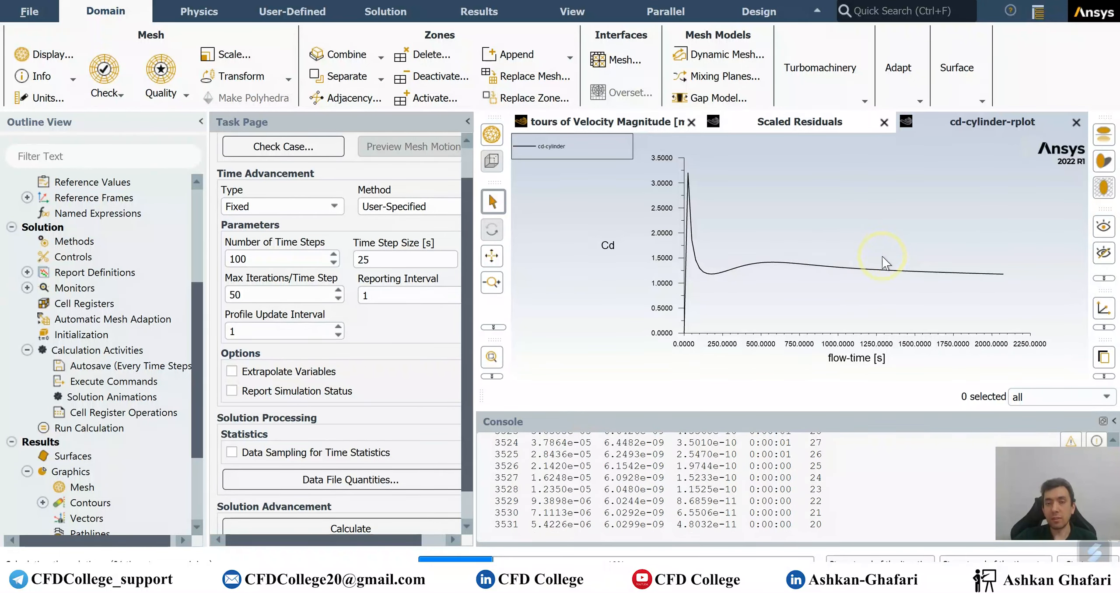
left_click(803, 123)
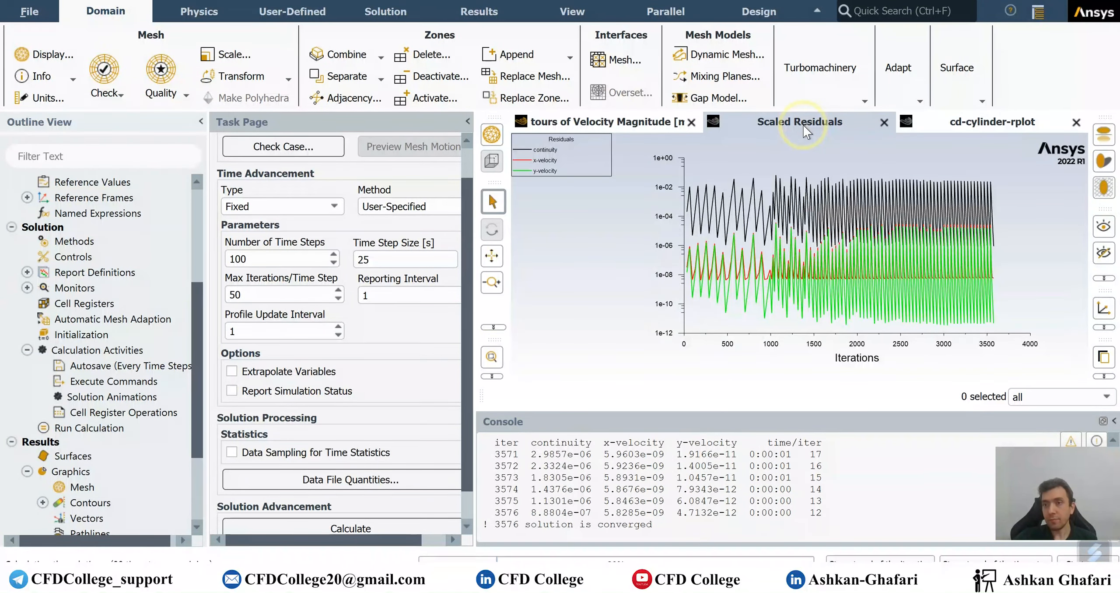
left_click(980, 122)
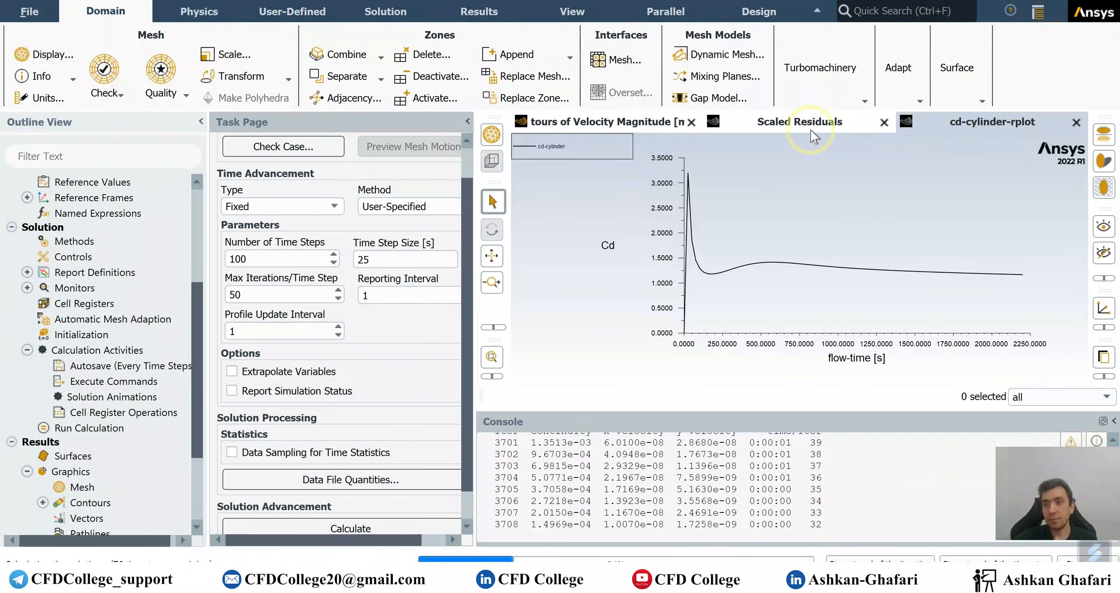
left_click(633, 126)
left_click(978, 121)
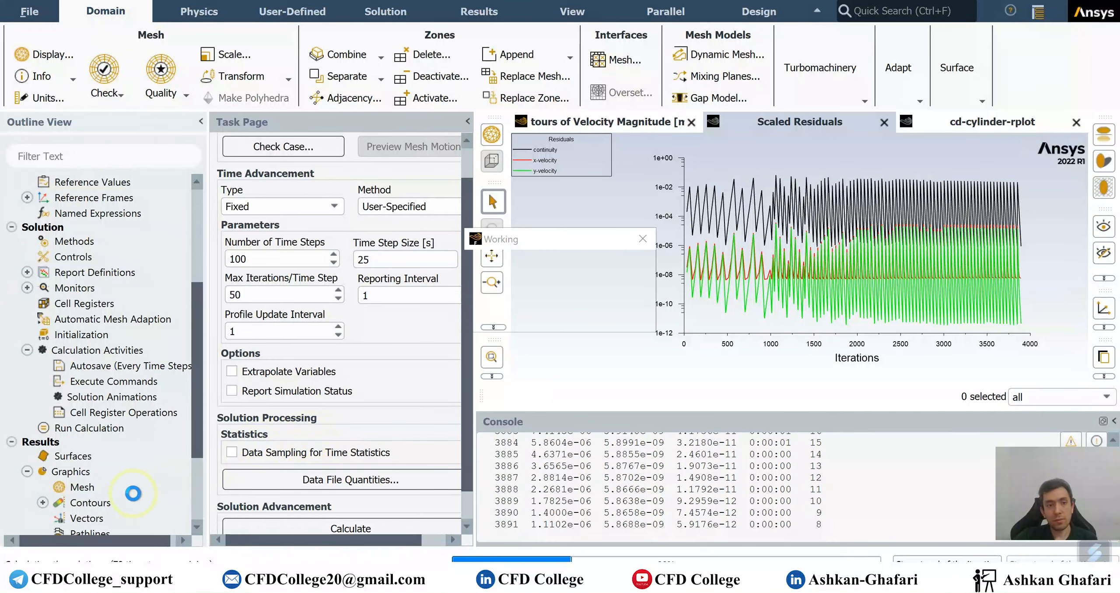
left_click(589, 311)
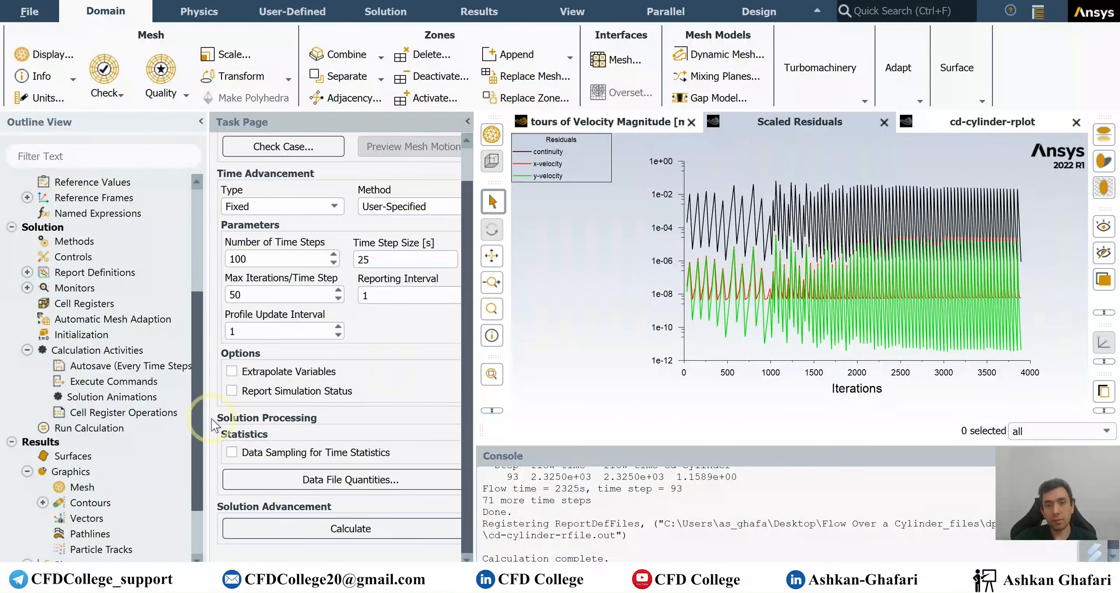
Redisplay the saved velocity magnitude contour contour-1 on fluid-surface_body with the latest solution data
left_click(42, 502)
double_click(105, 518)
left_click(319, 462)
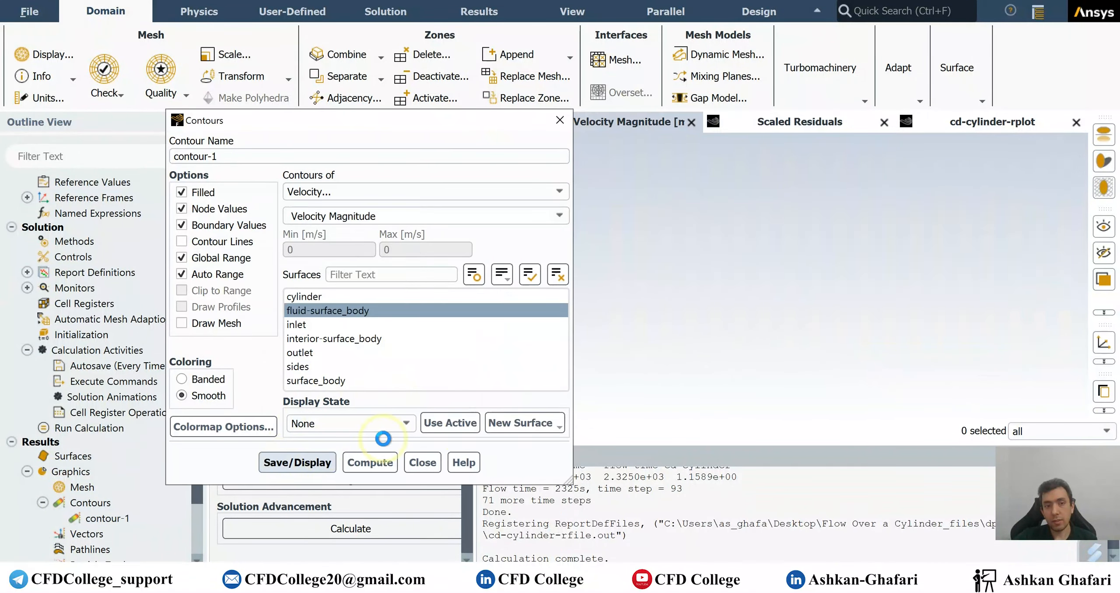
left_click(421, 461)
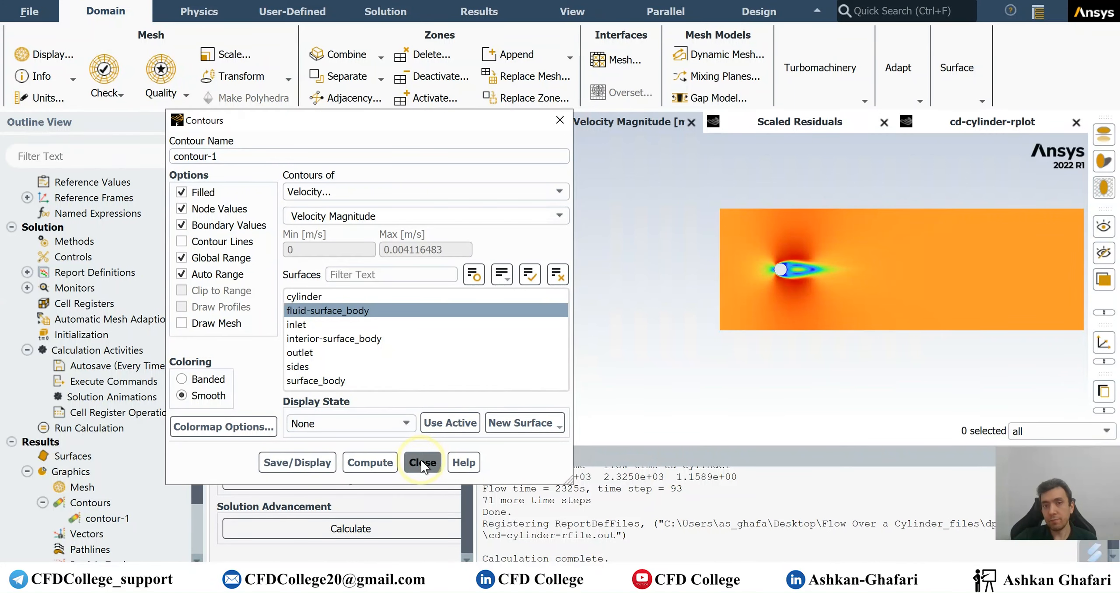
Set the transient formulation in the solution methods to Second Order Implicit
left_click(115, 243)
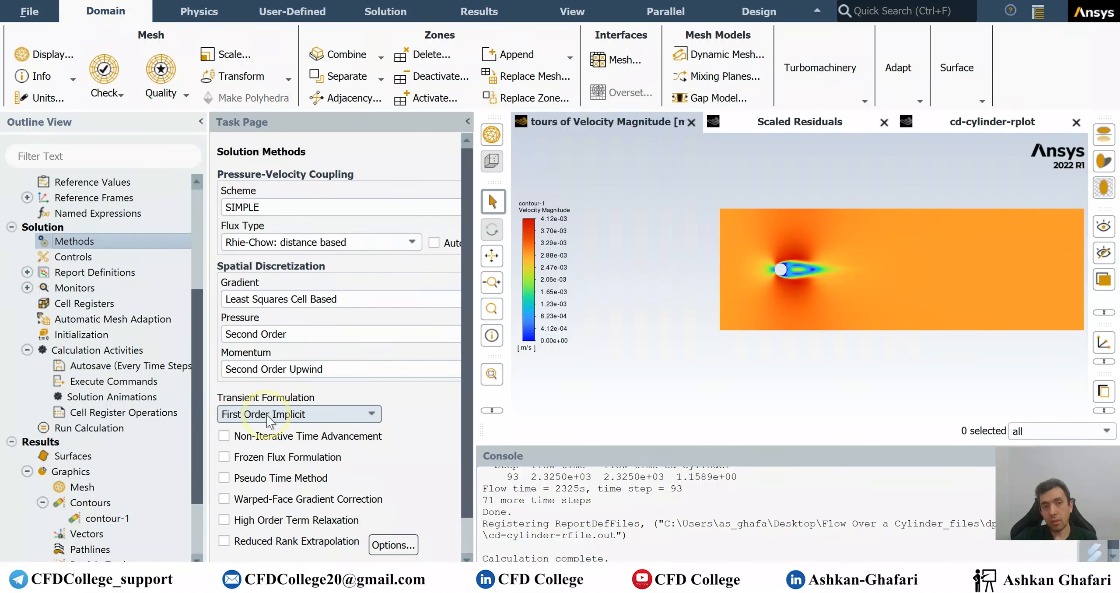
left_click(307, 415)
left_click(249, 442)
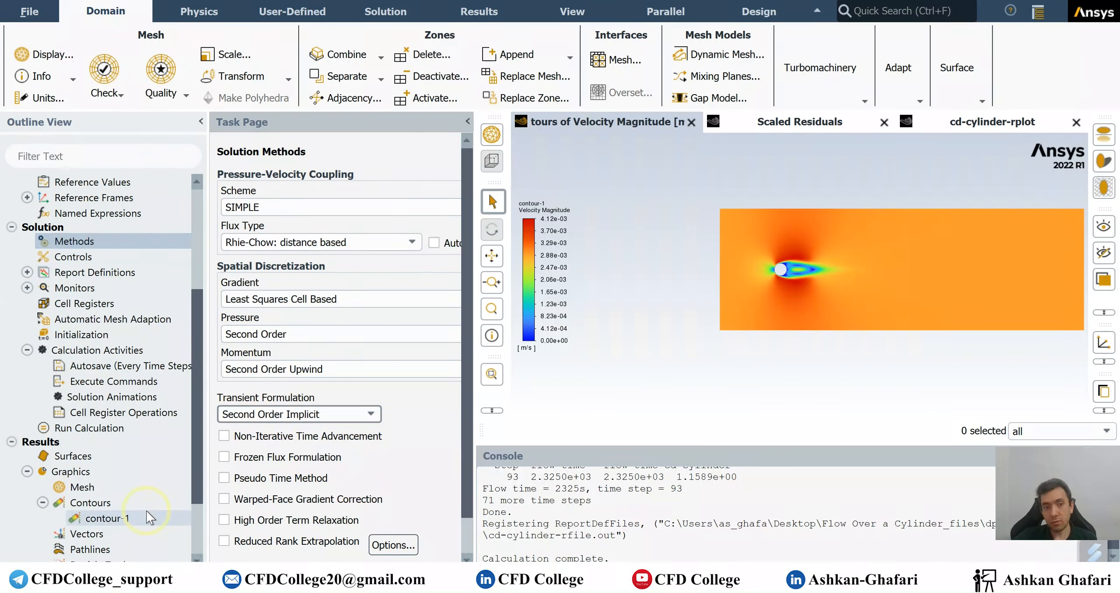
Continue the transient calculation for 100 time steps of 25 s using the second-order formulation
left_click(107, 429)
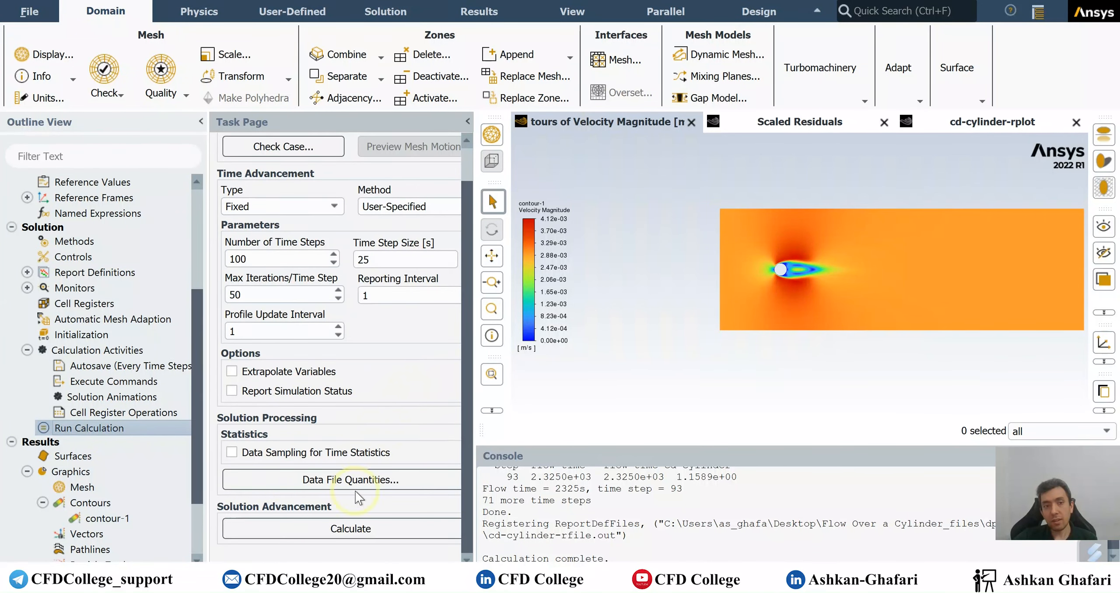
left_click(344, 533)
left_click(346, 387)
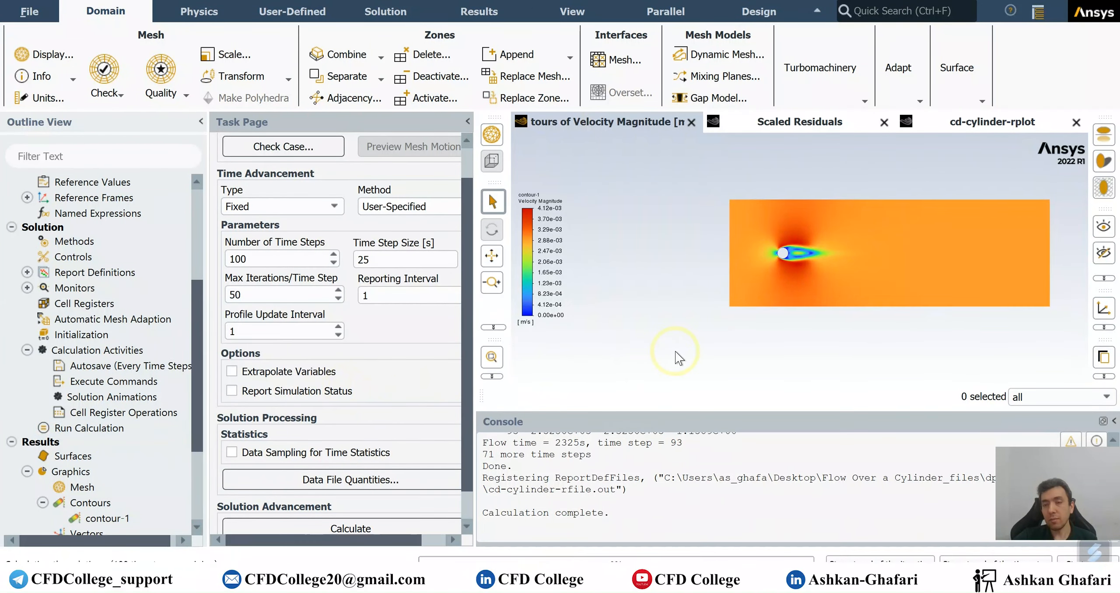
Check the drag coefficient history and scaled residuals during the second-order run, and dismiss the calculation notice
left_click(981, 125)
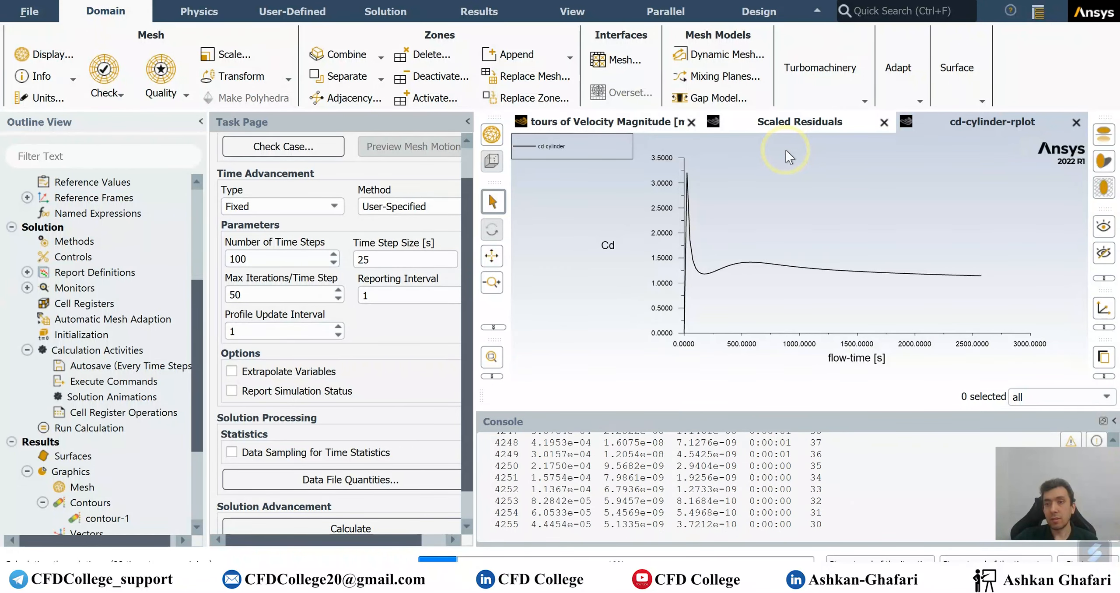
left_click(788, 126)
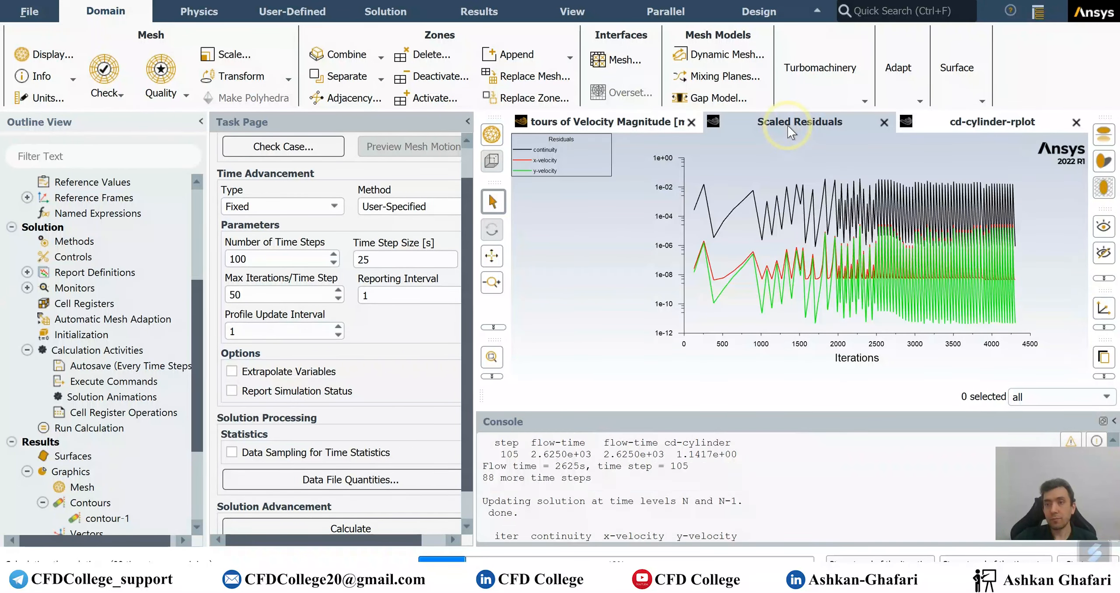
left_click(989, 124)
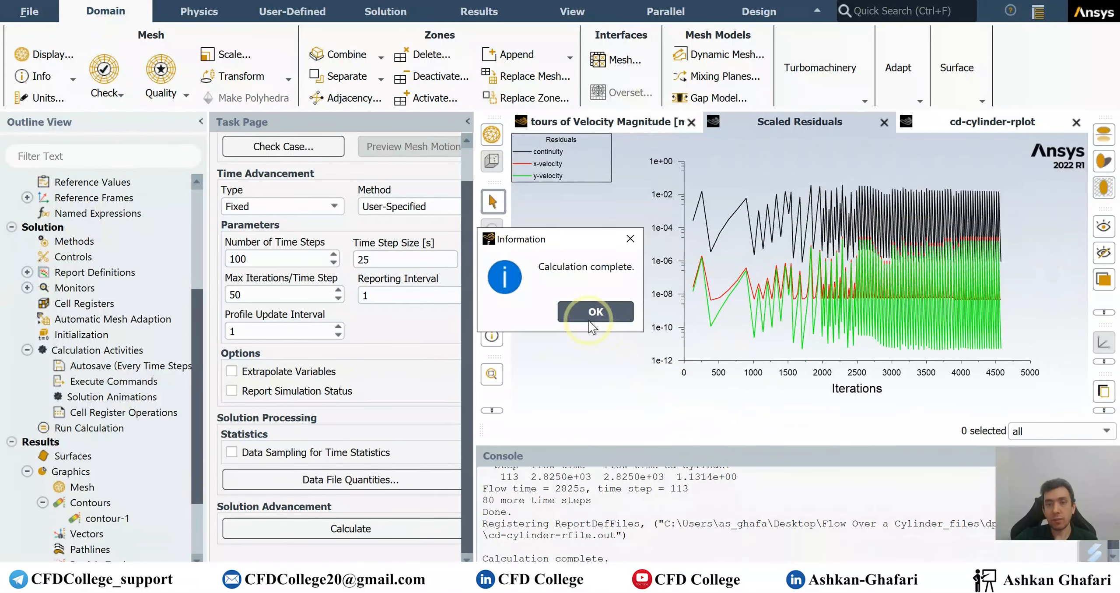
left_click(588, 321)
Refresh the velocity magnitude contour contour-1 to examine the wake behind the cylinder
double_click(146, 516)
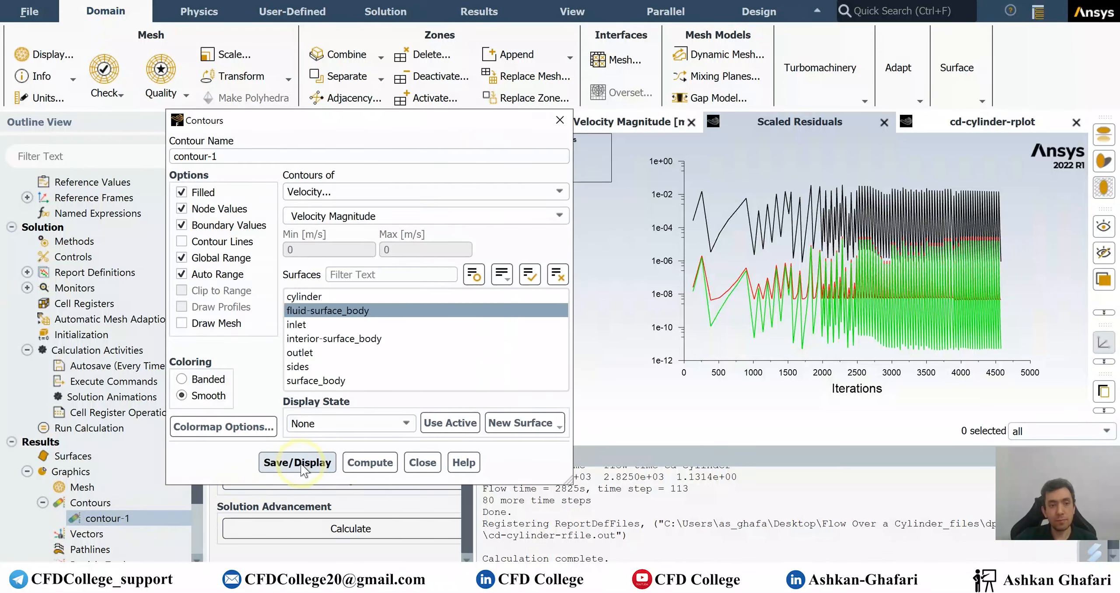
left_click(300, 463)
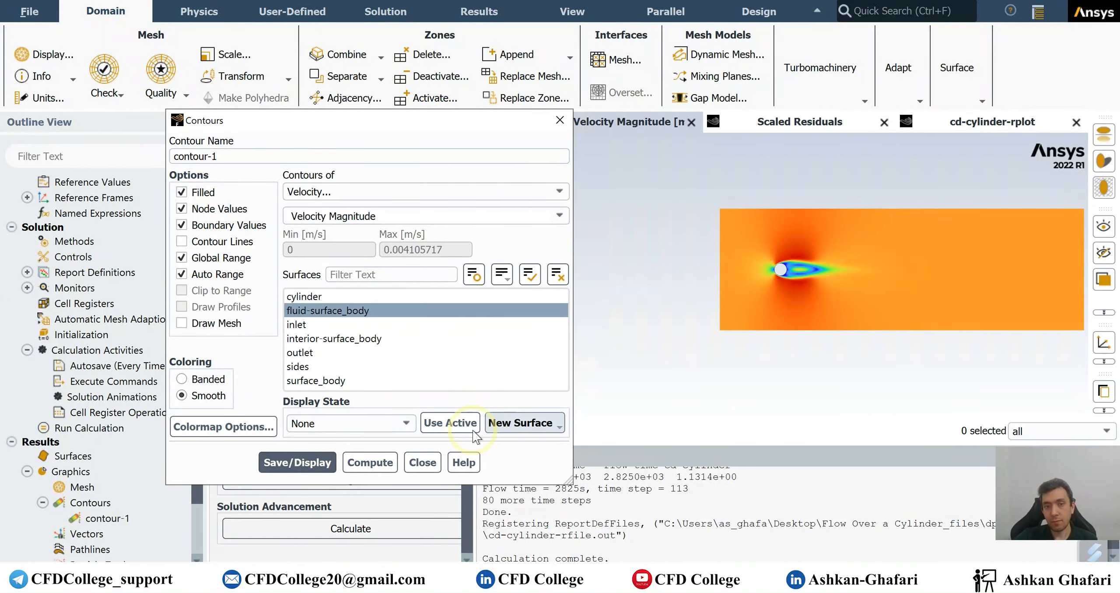
left_click(423, 462)
Run the calculation again with 100 time steps, monitor the residuals and cylinder drag plot, and dismiss the calculation notice
left_click(337, 528)
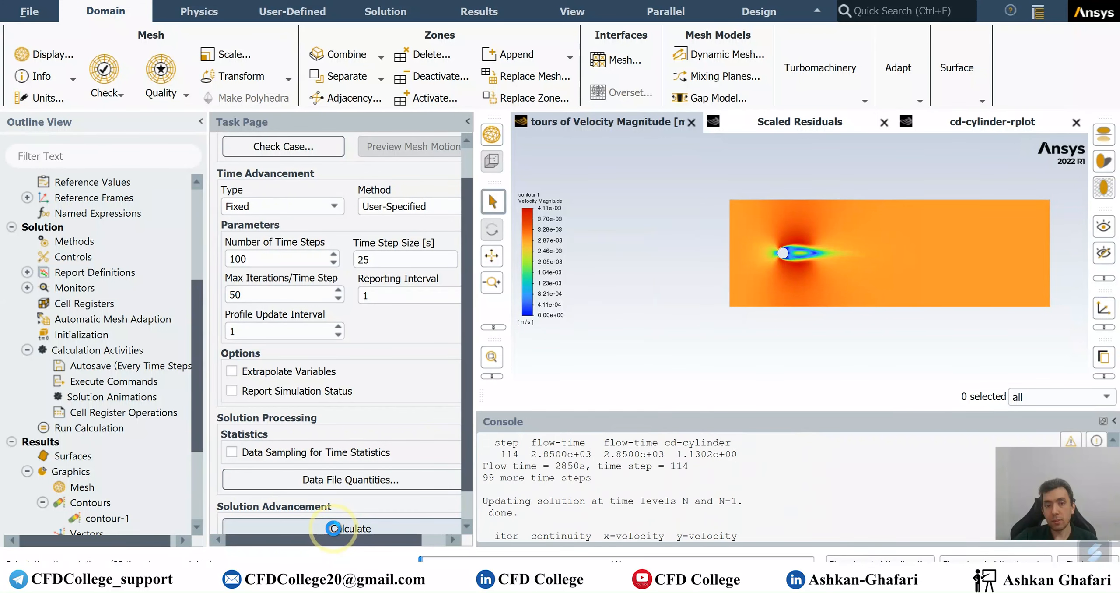
left_click(809, 129)
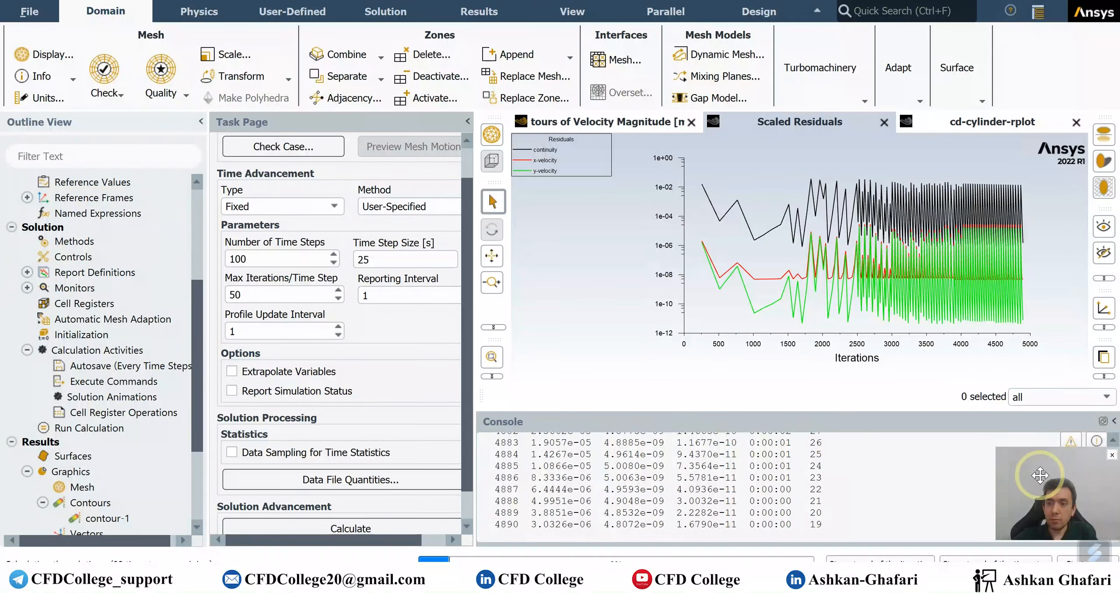
left_click_drag(1057, 468, 1057, 499)
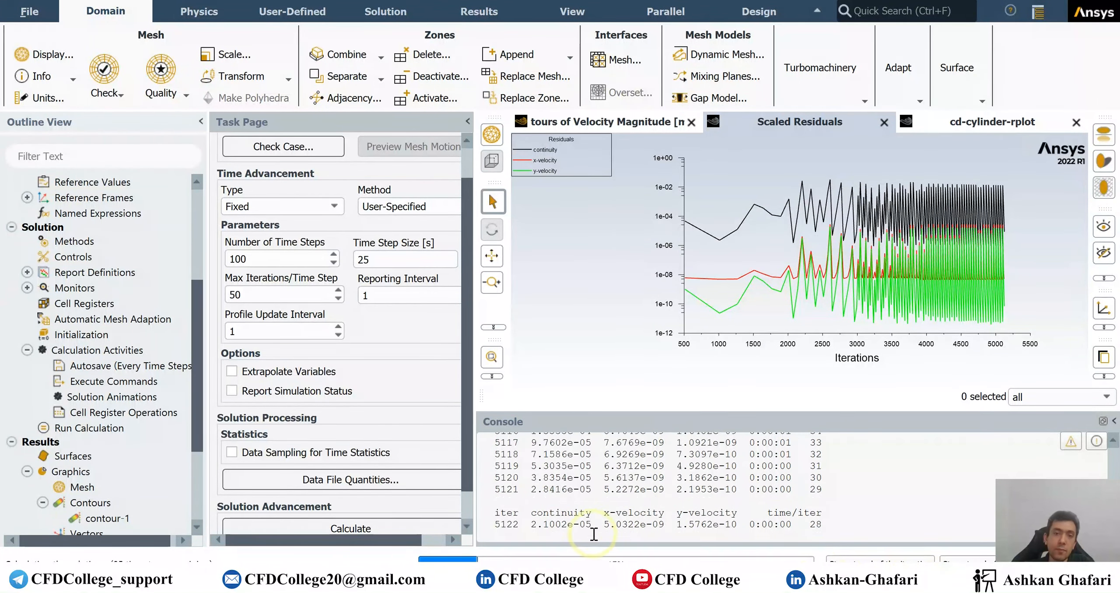
left_click(977, 128)
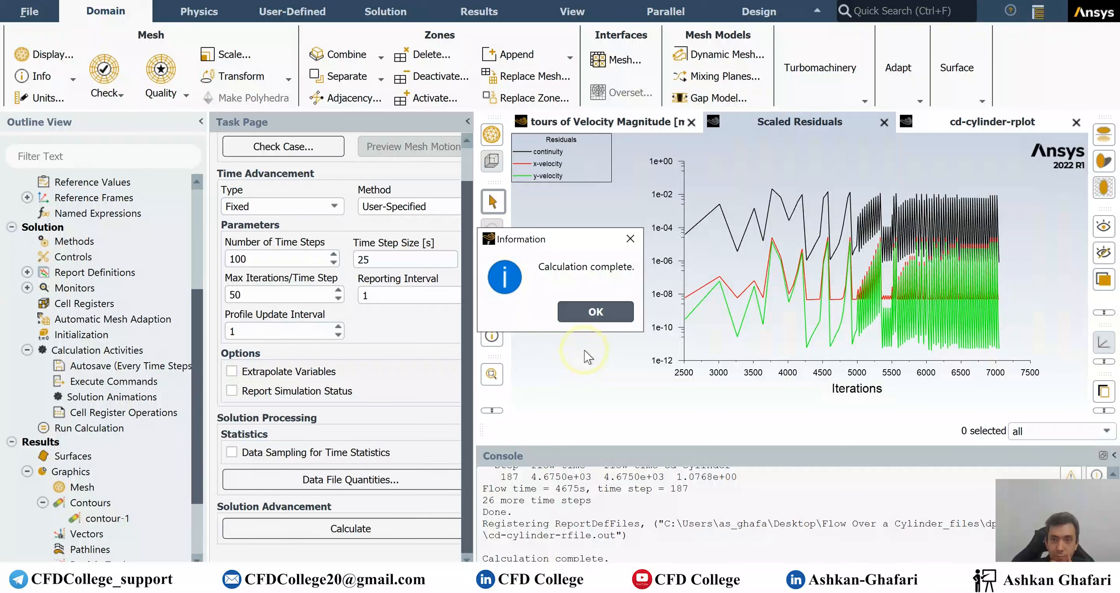
left_click(588, 310)
Redisplay contour-1 with the updated velocity field and close its settings
double_click(95, 518)
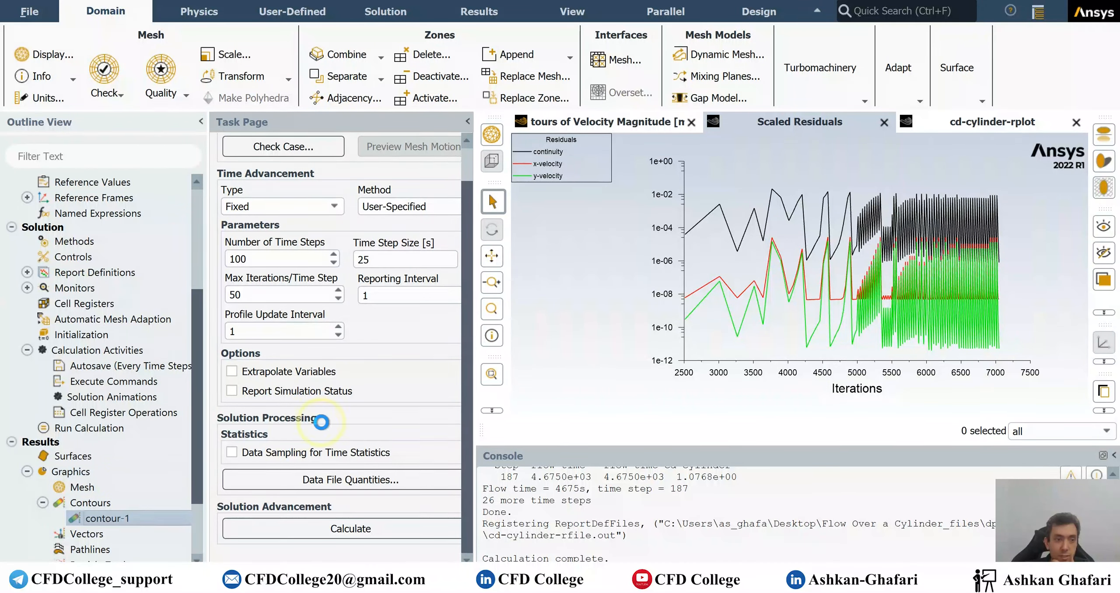
left_click(290, 463)
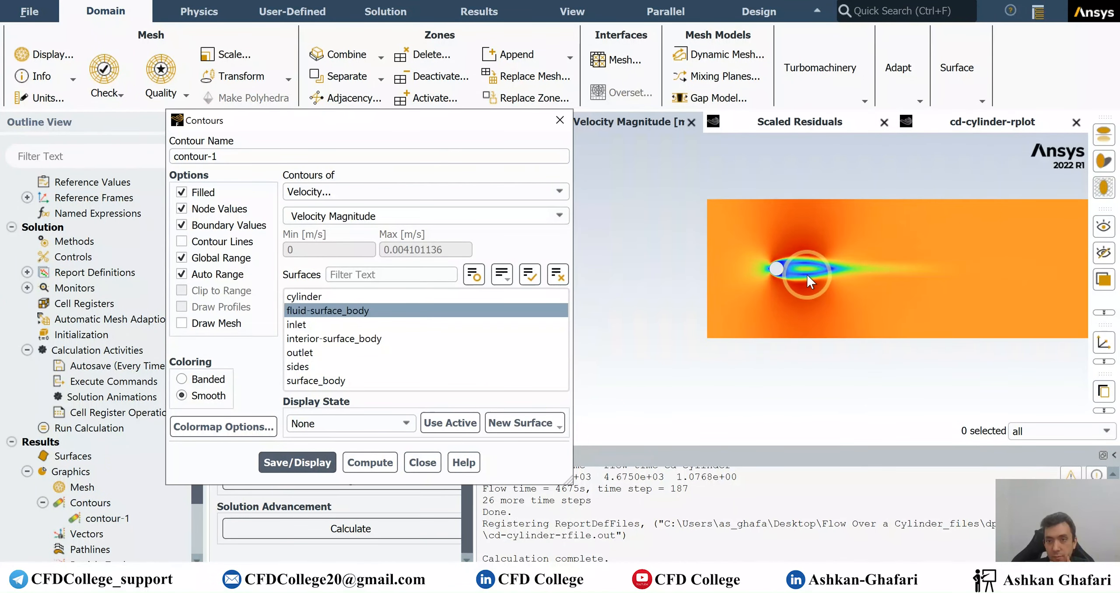
left_click(420, 460)
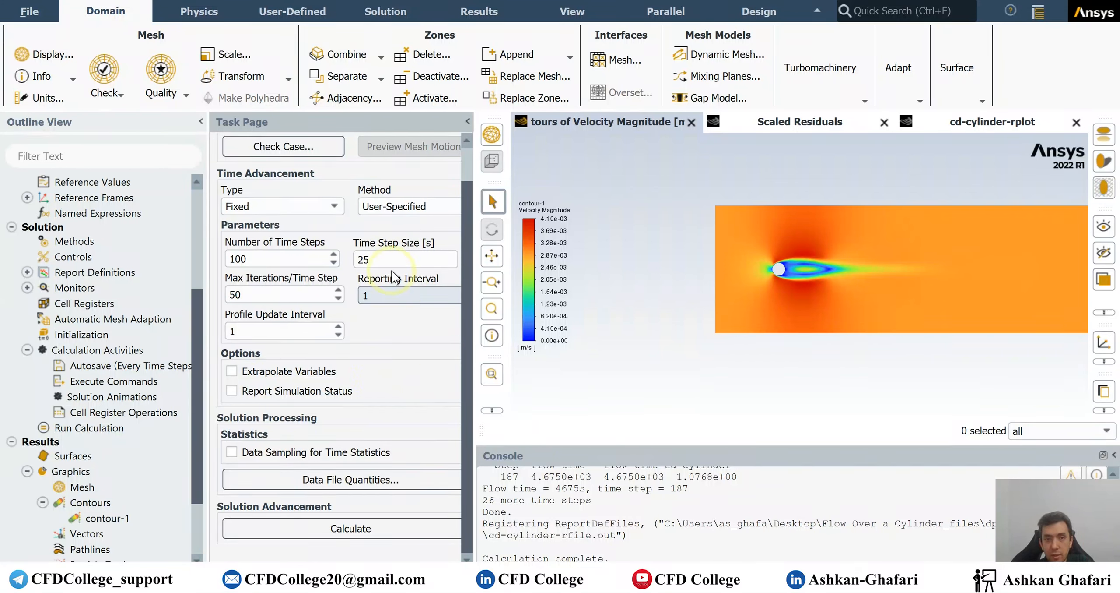
Set the number of time steps to 13, run the calculation, and dismiss the calculation notice
double_click(260, 258)
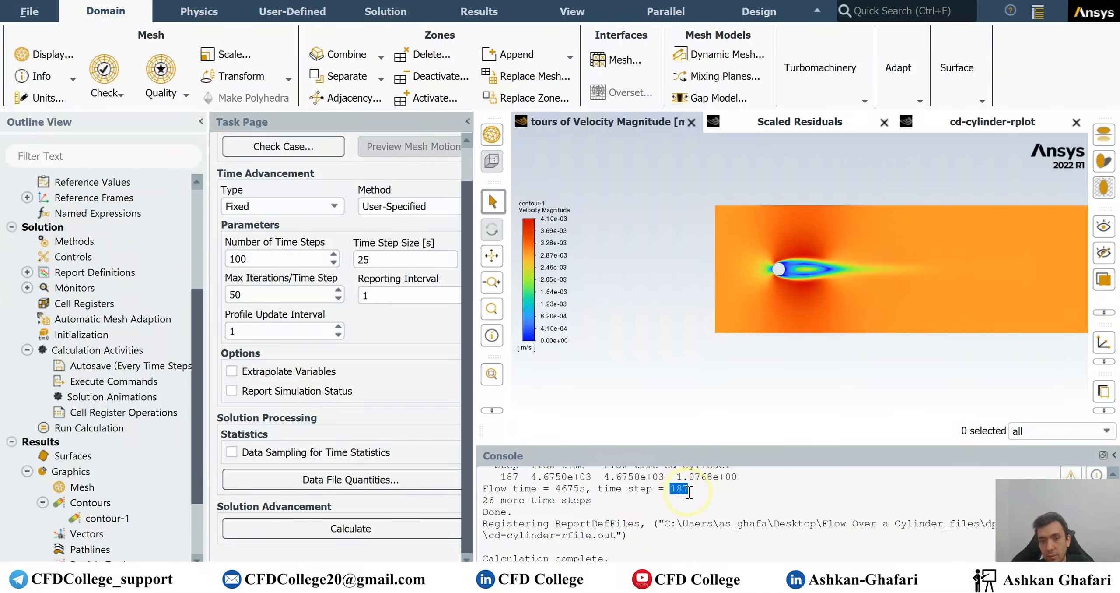
left_click_drag(291, 259, 193, 262)
left_click(320, 530)
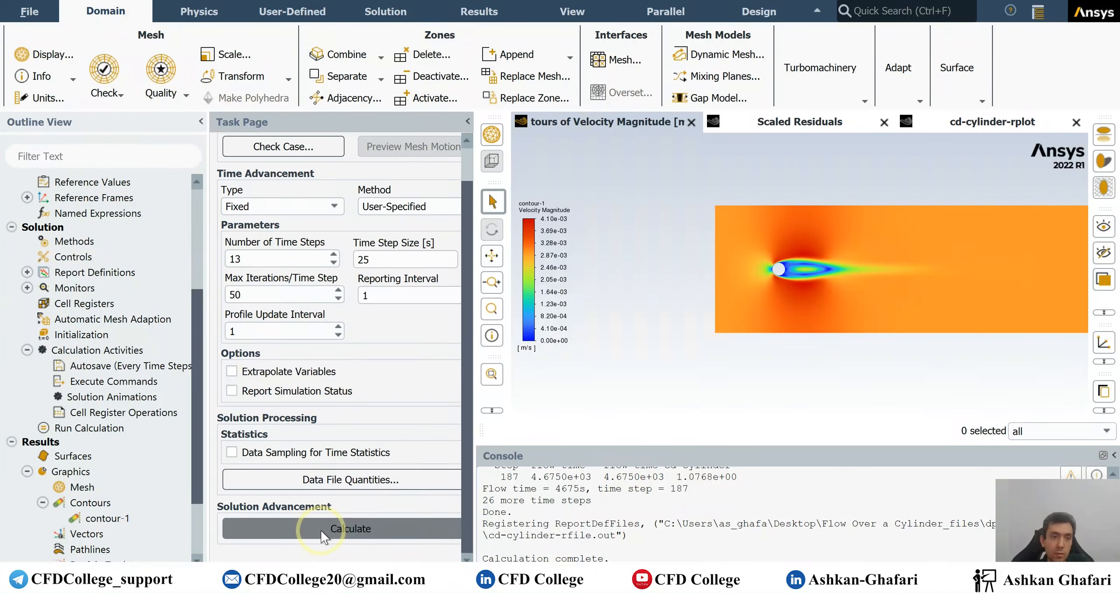
left_click(346, 387)
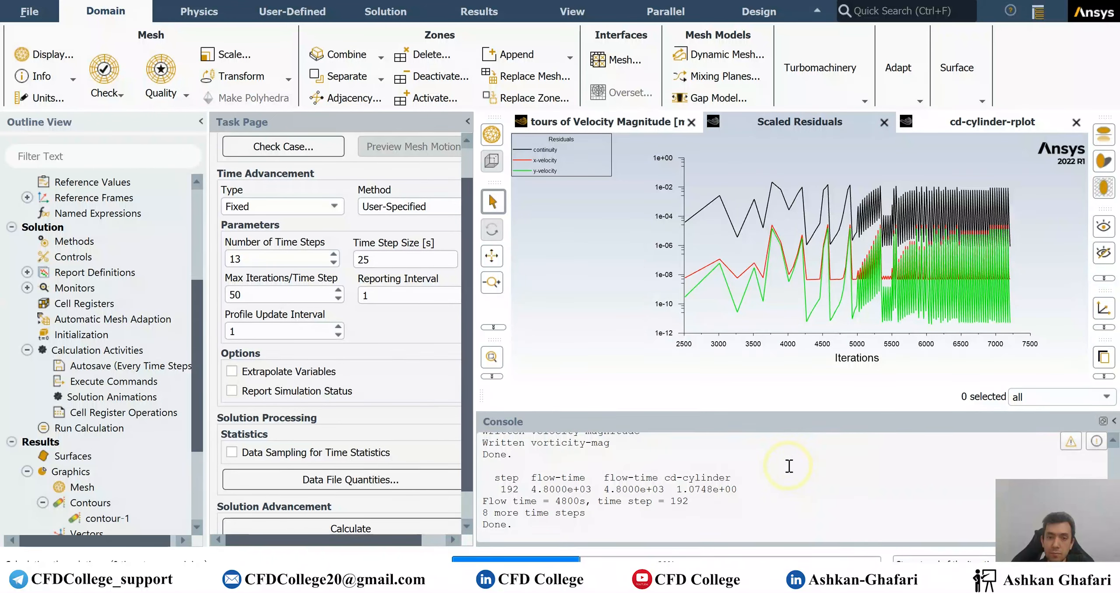
left_click(574, 312)
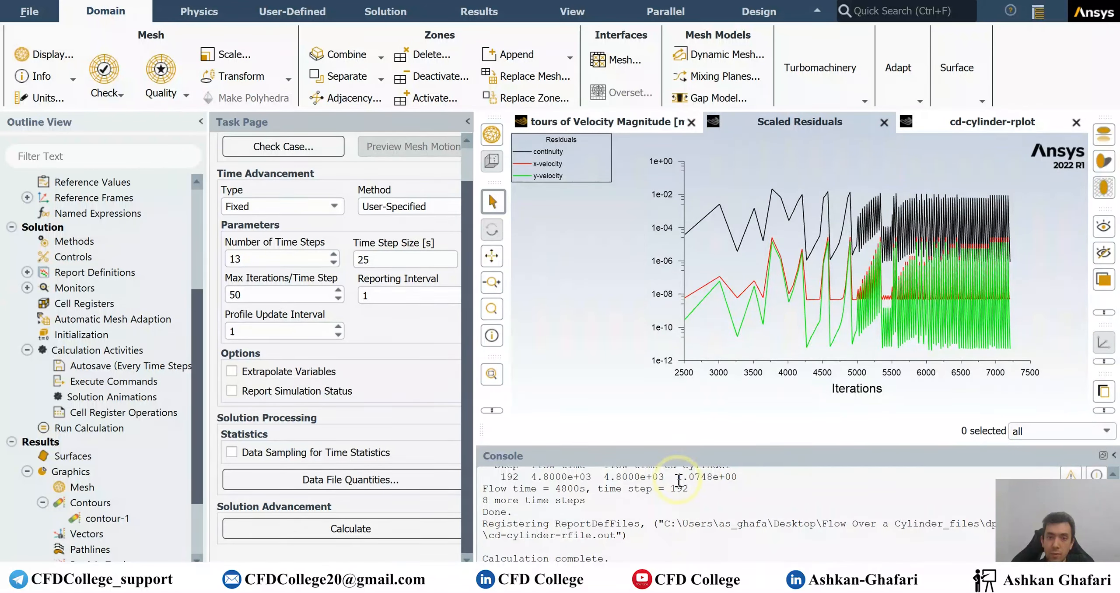
Set the number of time steps to 8, run the calculation to its end, and dismiss the calculation notice
double_click(285, 257)
type("8")
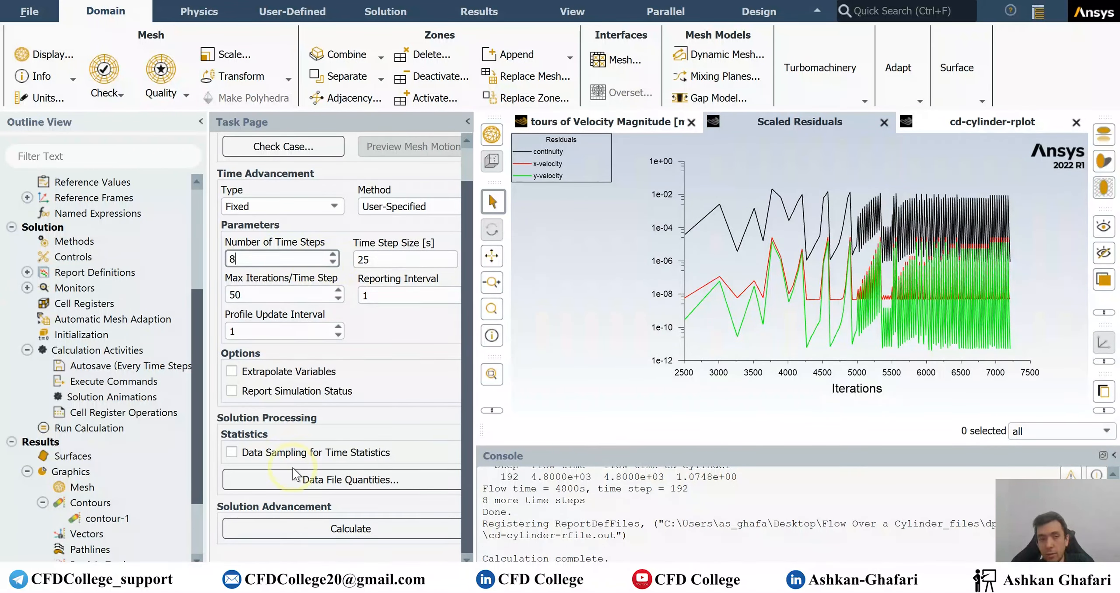
left_click(307, 528)
left_click(345, 388)
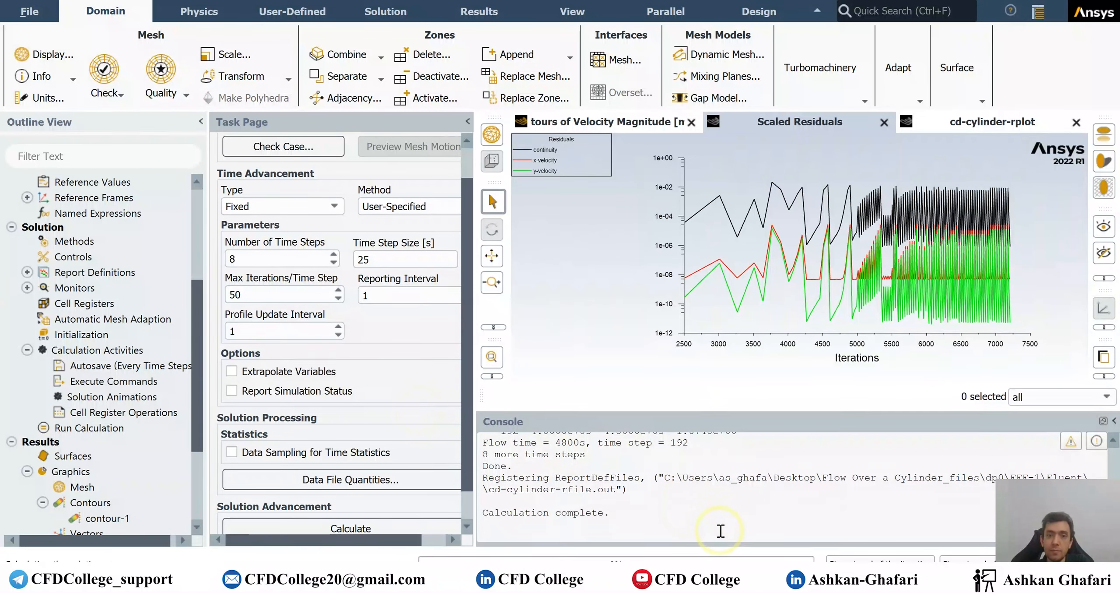
left_click(670, 486)
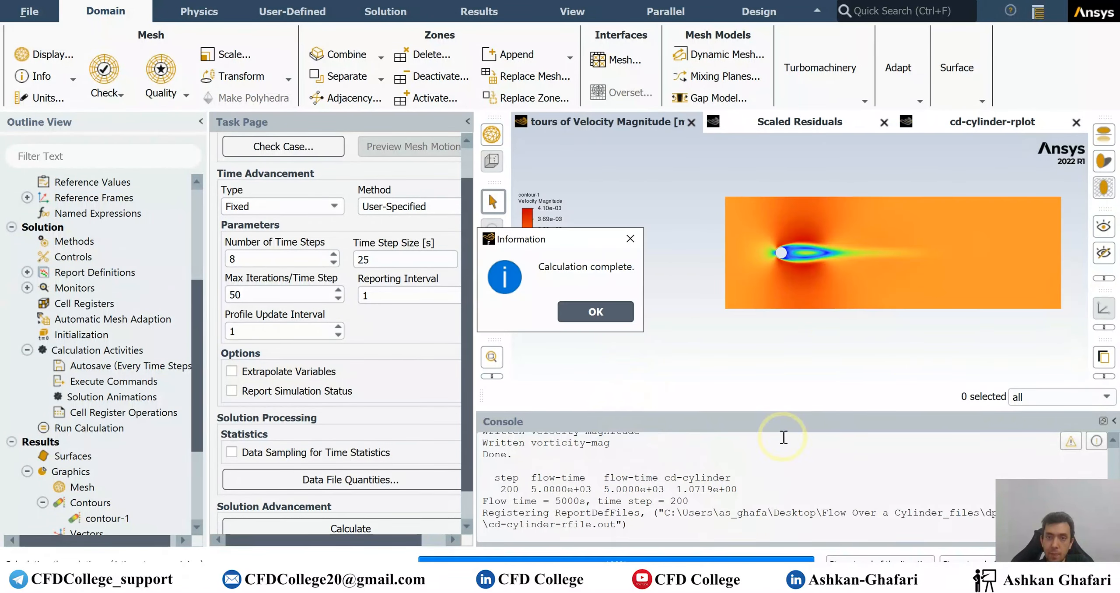
left_click(604, 302)
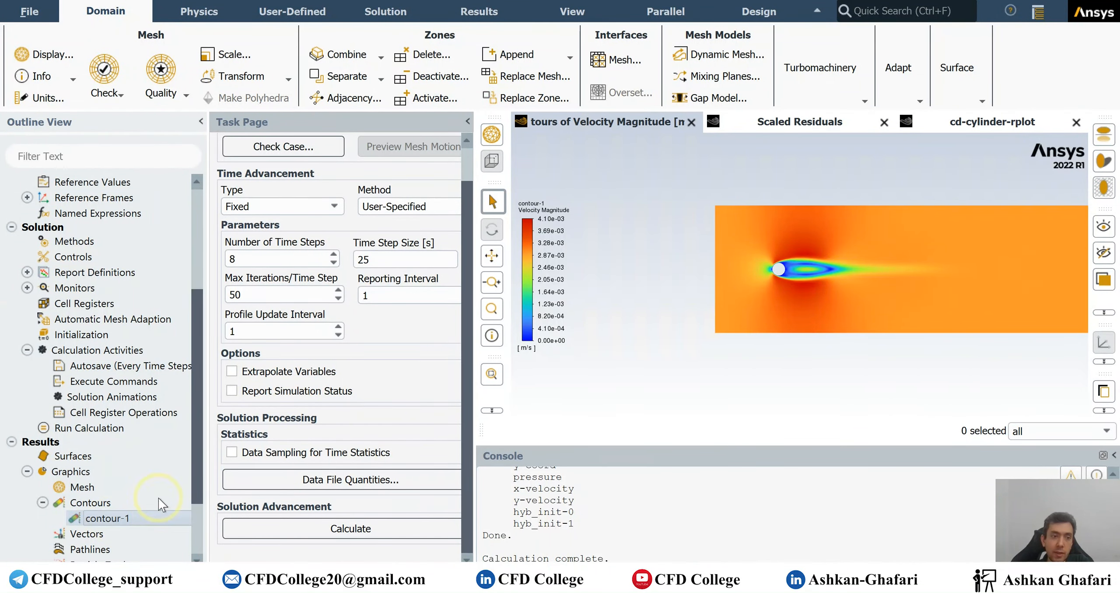
Display the velocity magnitude contour contour-1 for the solution at the end of the run
double_click(112, 519)
left_click(298, 463)
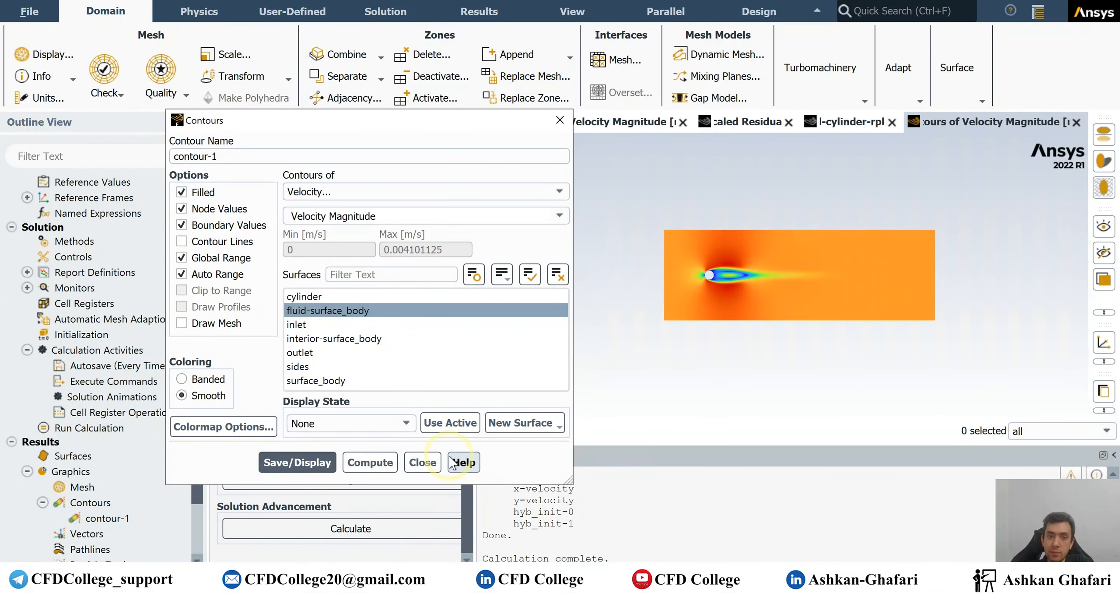
left_click(423, 462)
Set the number of time steps to 100 and the time step size to 100 s, and start the calculation
left_click_drag(370, 258, 279, 263)
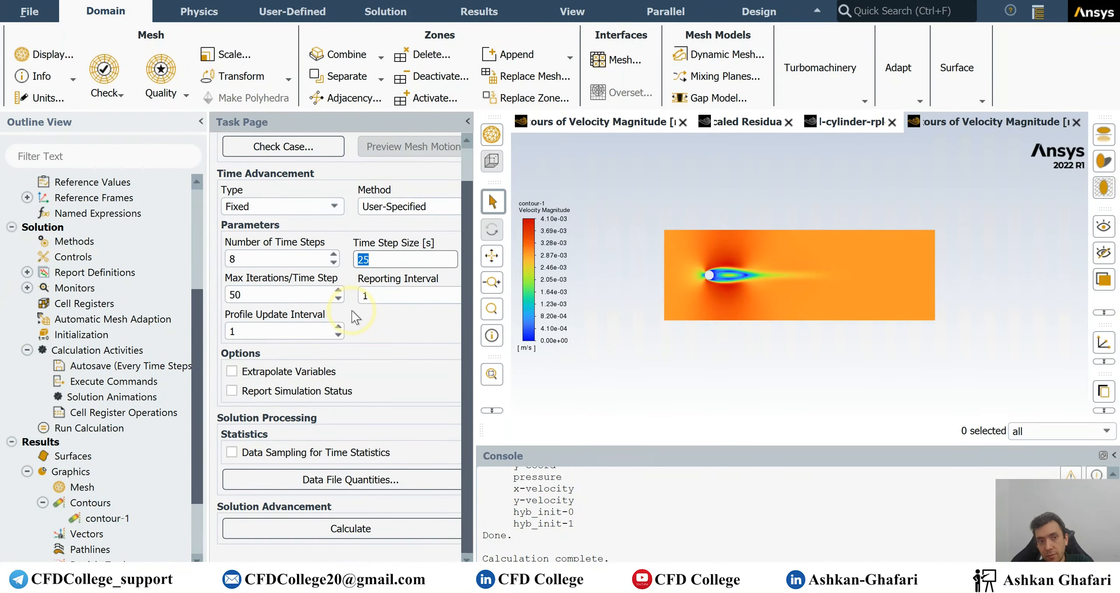
left_click_drag(254, 260, 212, 264)
left_click_drag(370, 258, 289, 263)
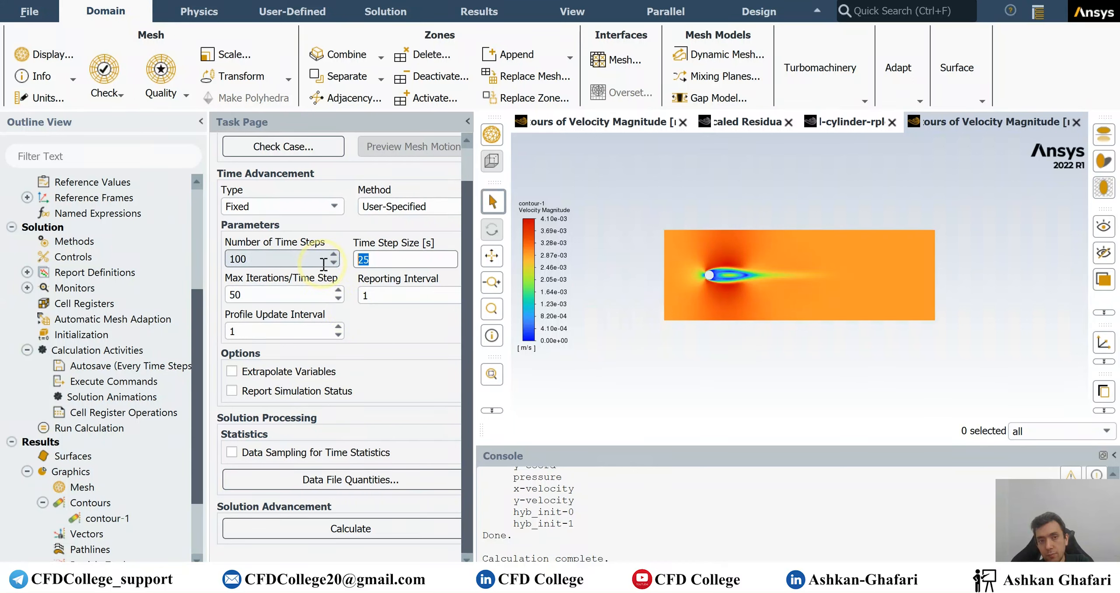
type("100")
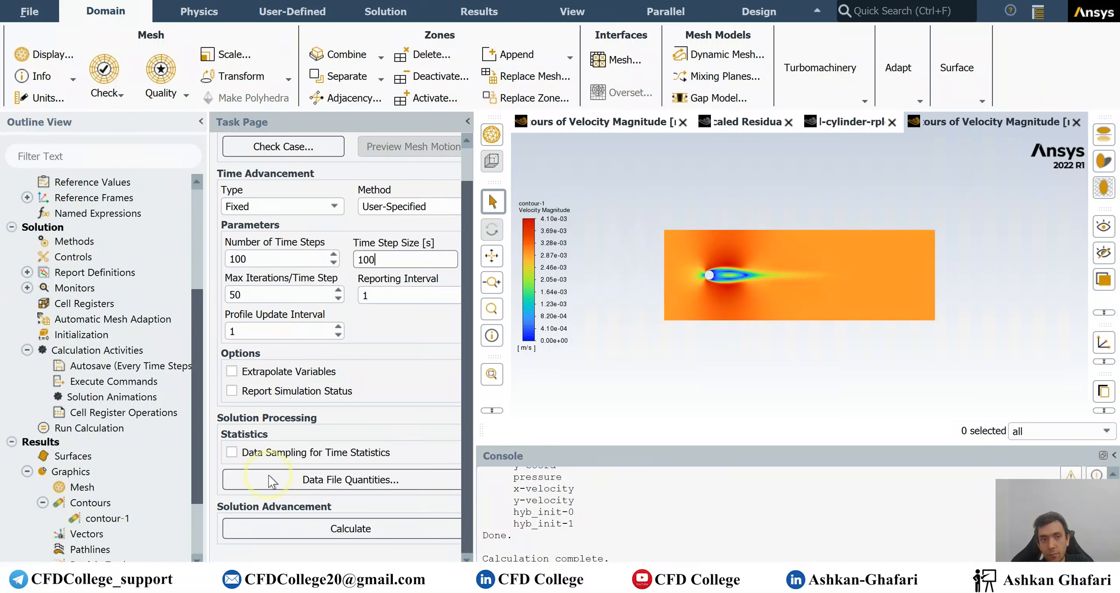
left_click(307, 521)
left_click(346, 388)
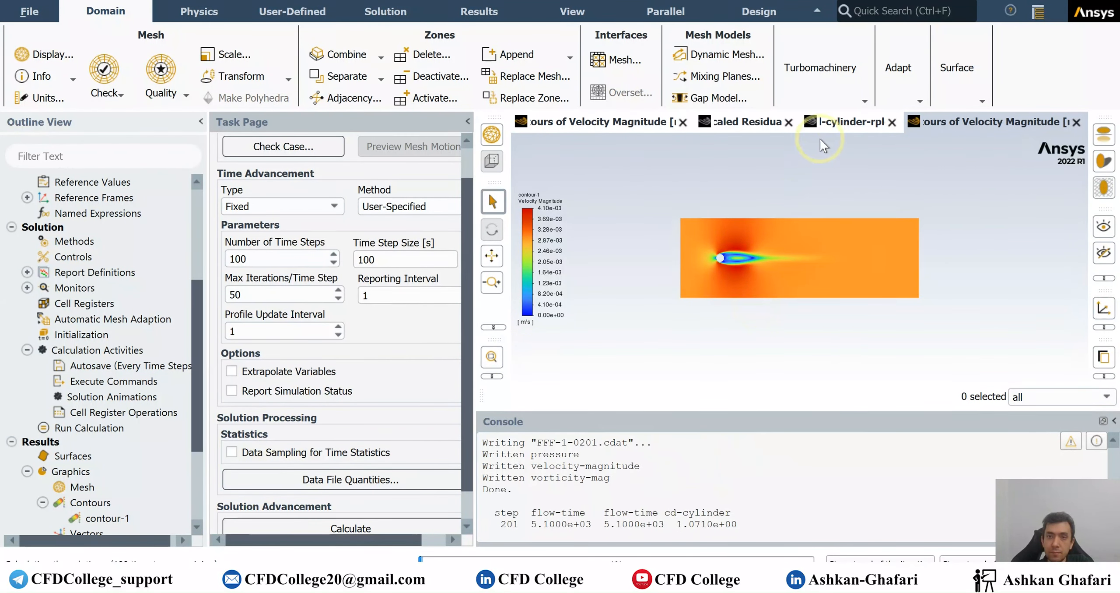
Check the cd-cylinder drag history, the velocity contour and the scaled residuals while the calculation runs
left_click(836, 123)
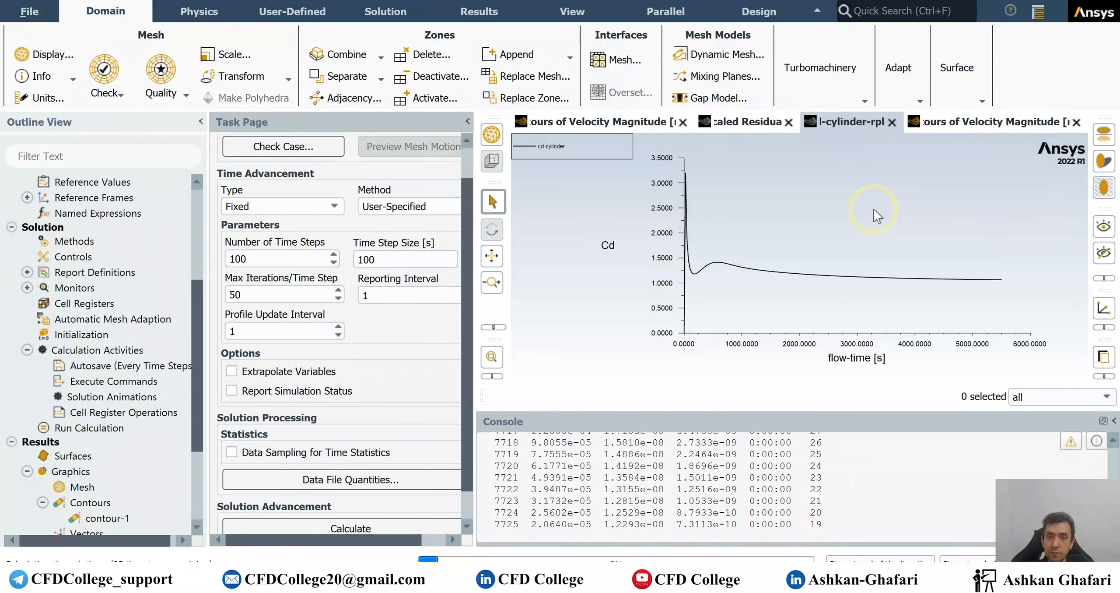
left_click(969, 124)
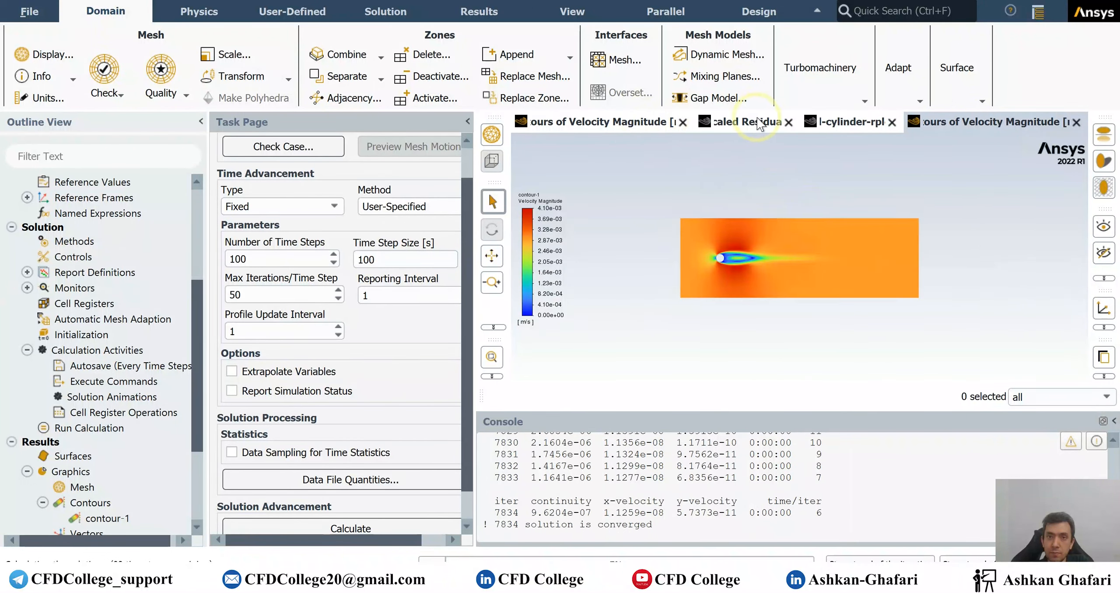
left_click(760, 125)
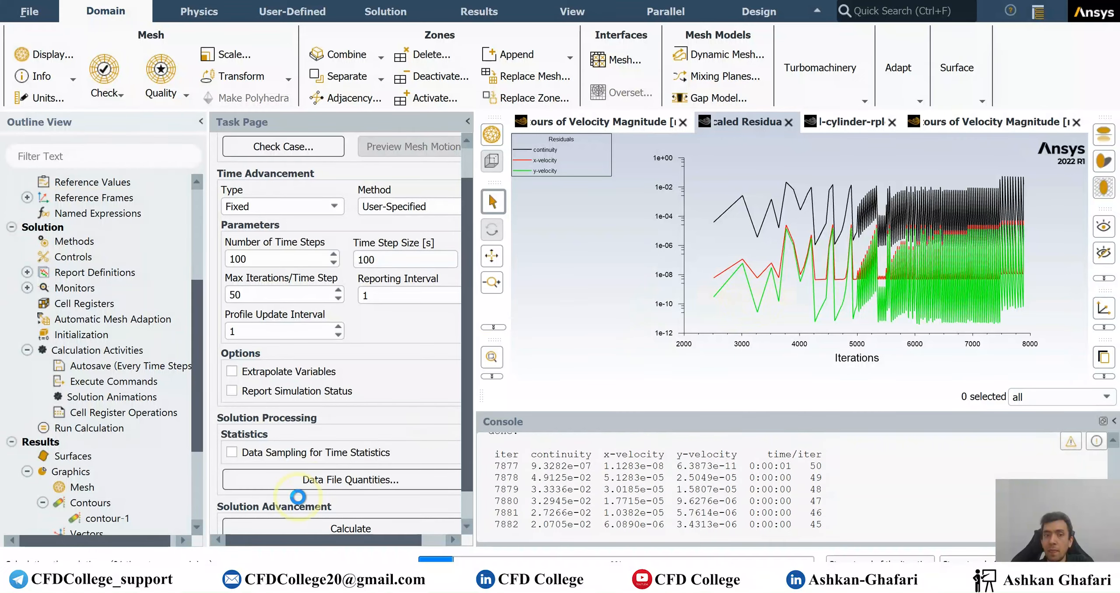
Minimize Fluent and Workbench, and open the Fluent folder under Flow Over a Cylinder_files, dp0, FFF-1
mouse_move(170, 580)
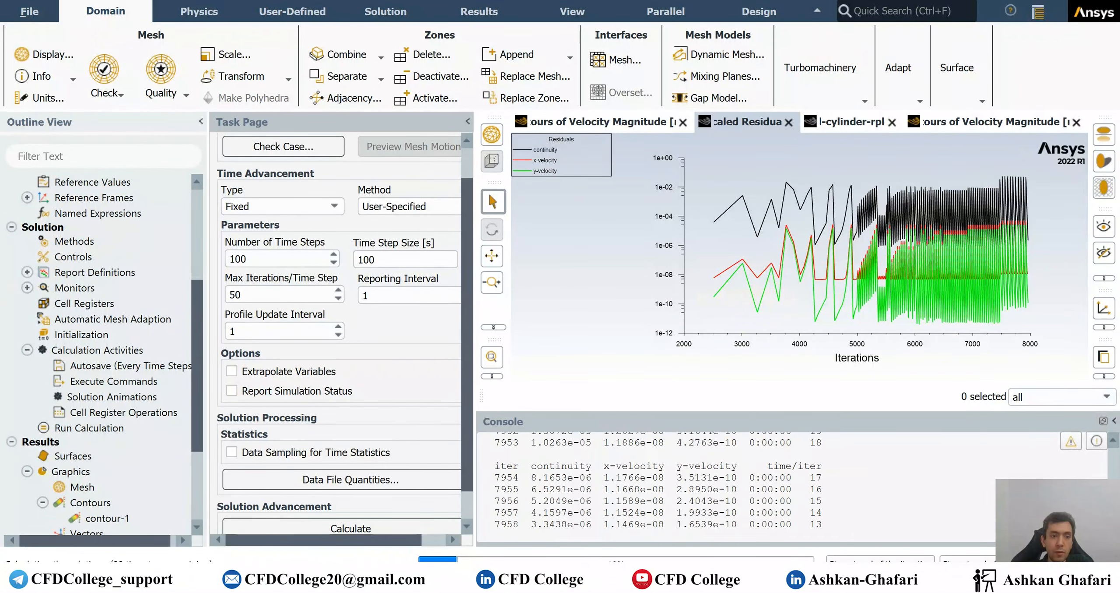
left_click(1022, 0)
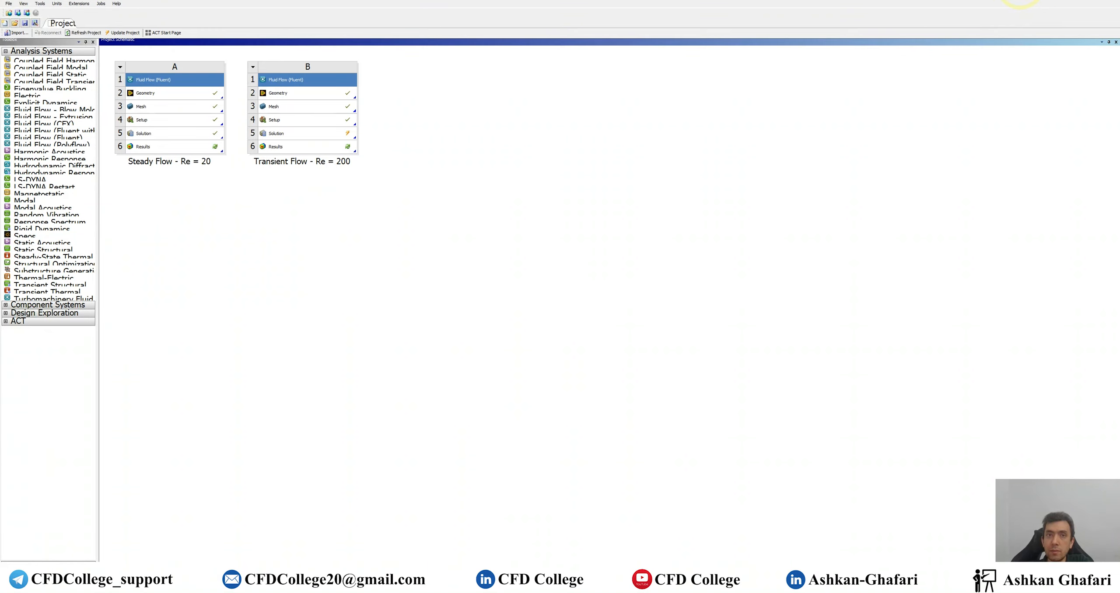
left_click(1020, 1)
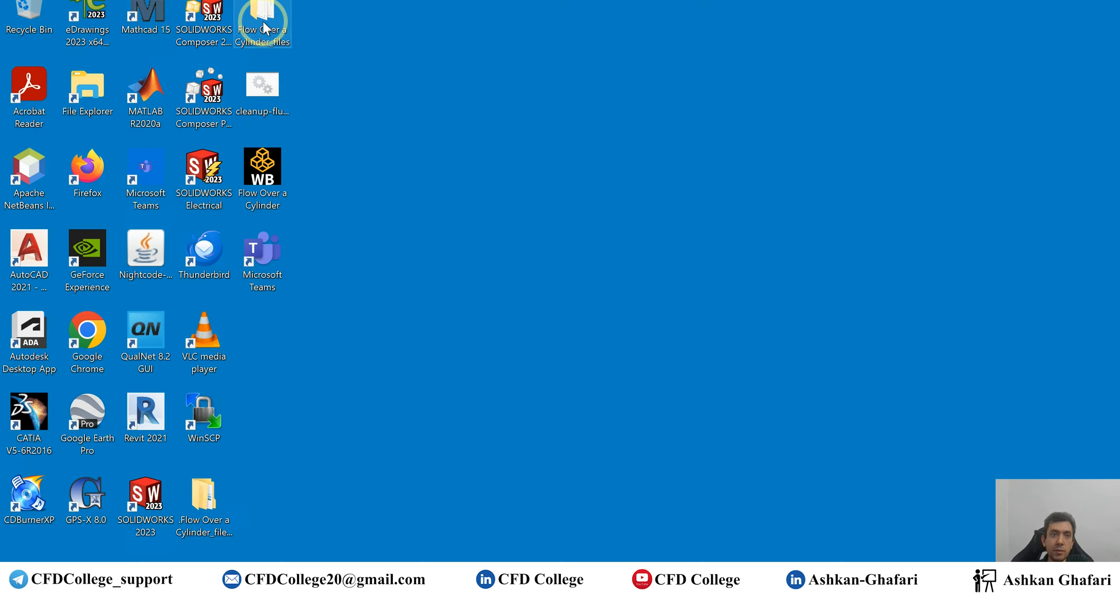
double_click(263, 21)
double_click(402, 87)
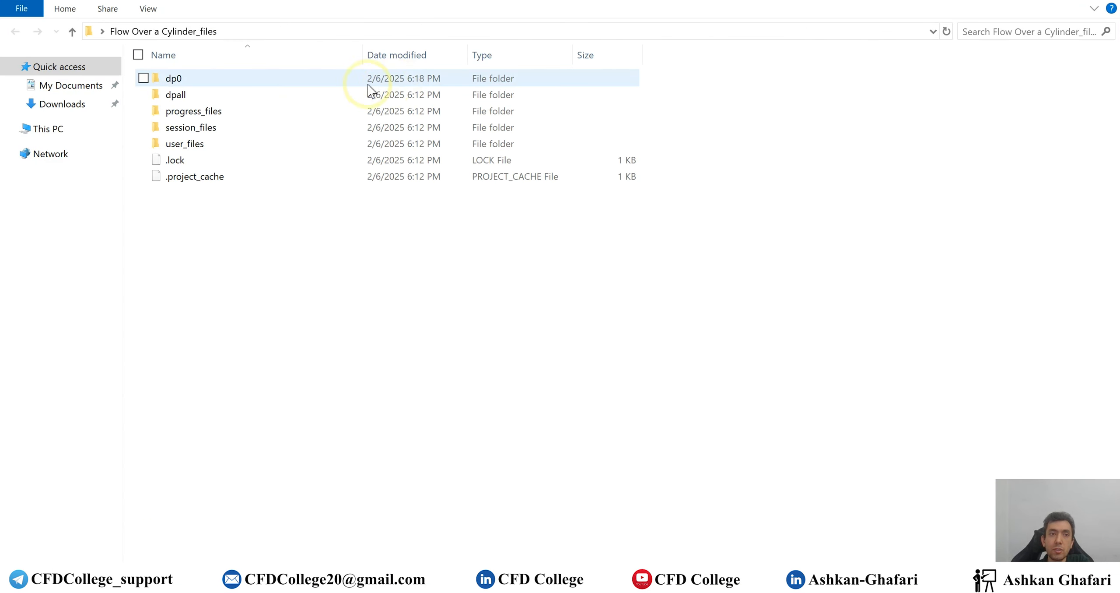
double_click(233, 83)
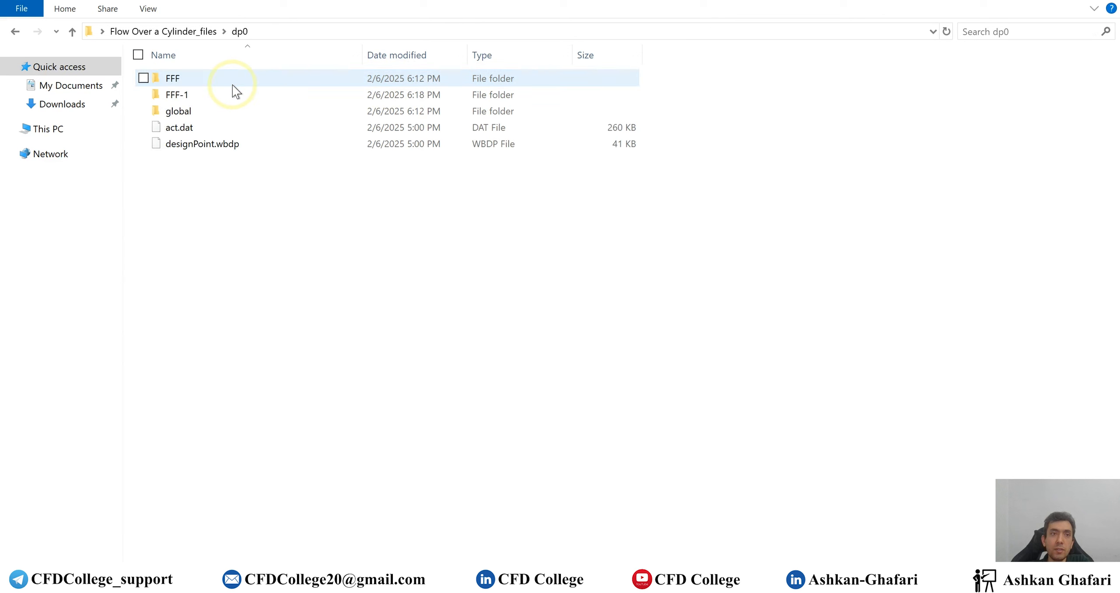
double_click(212, 96)
double_click(212, 96)
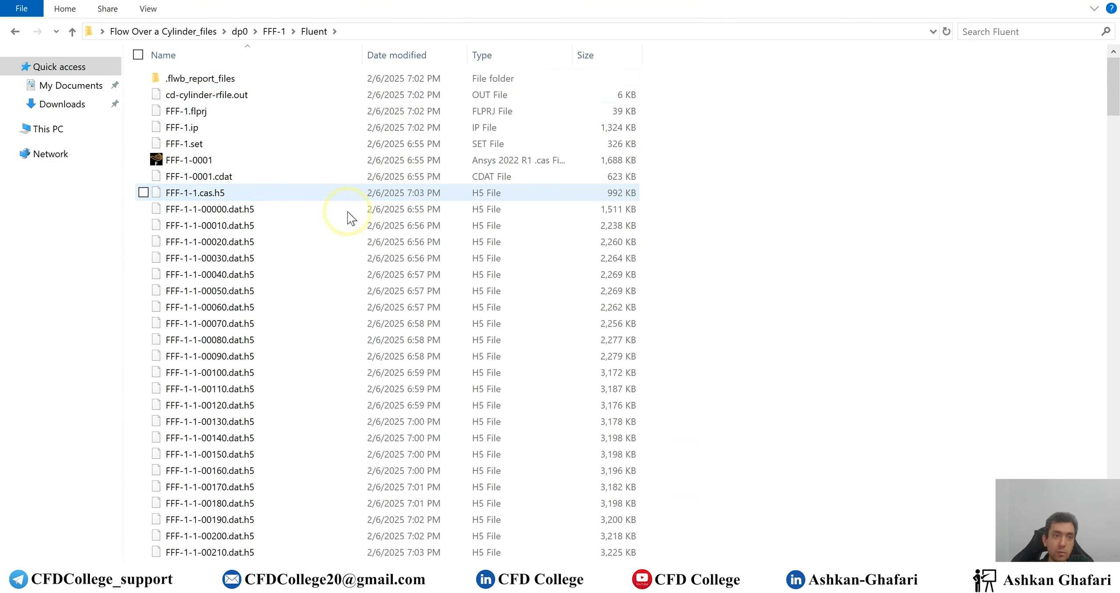
Examine the autosaved .dat.h5 data files and the exported .cdat files in the Fluent folder
scroll(327, 359, "down", 6)
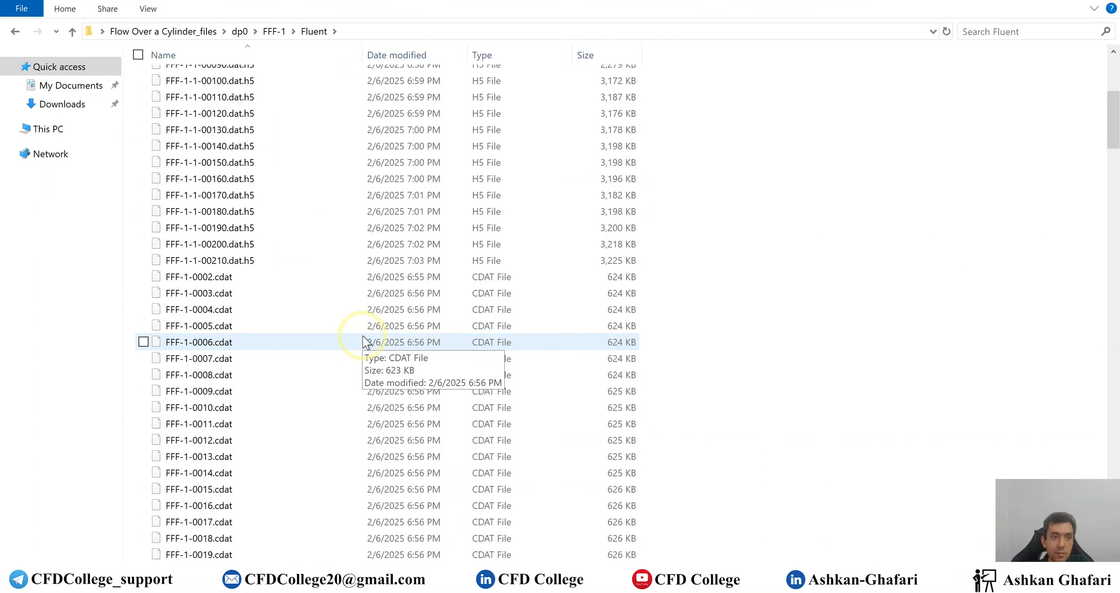
scroll(363, 342, "up", 4)
left_click_drag(666, 105, 290, 468)
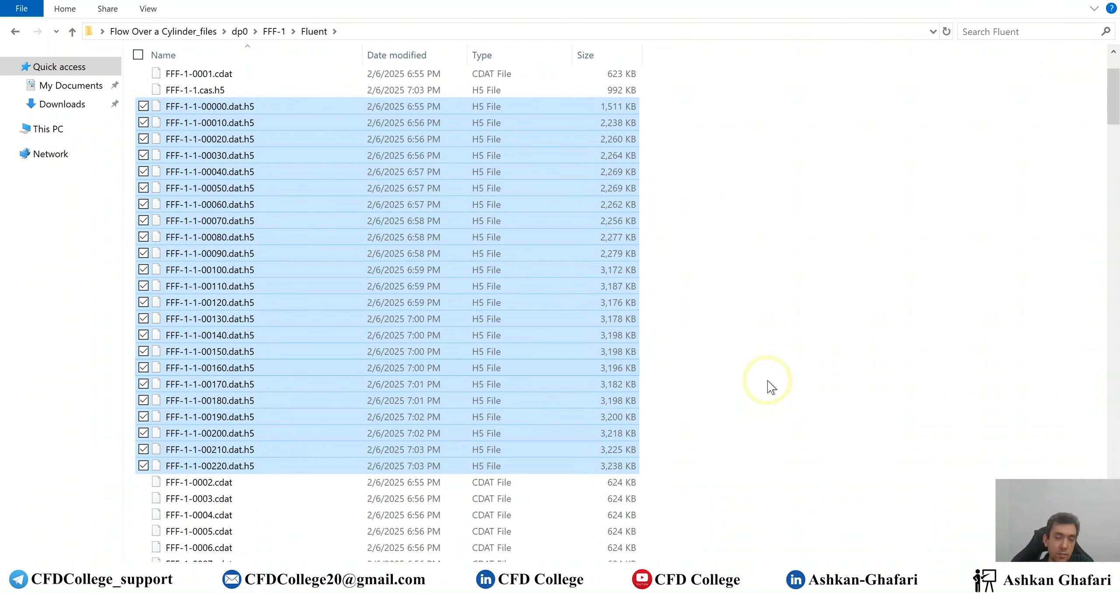
left_click(725, 385)
scroll(726, 385, "down", 3)
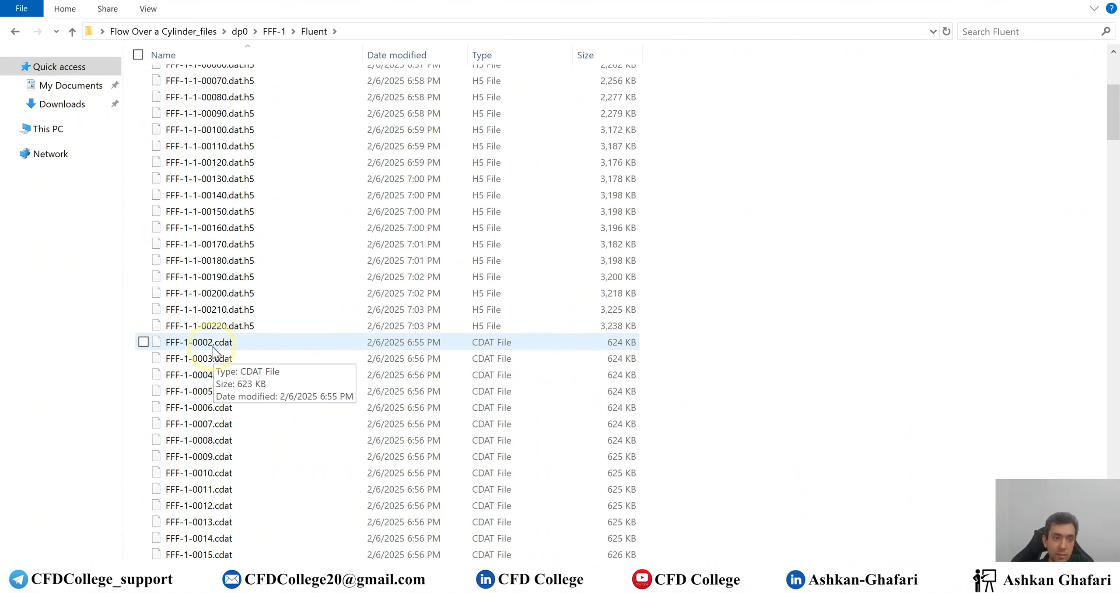
left_click_drag(670, 343, 337, 543)
left_click(711, 436)
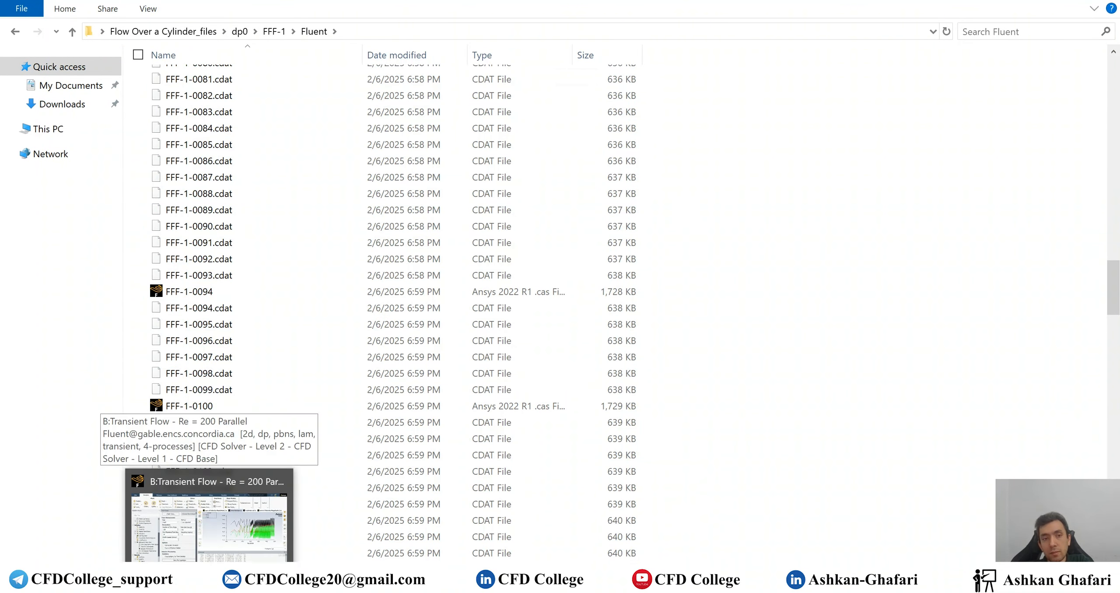
scroll(660, 390, "down", 20)
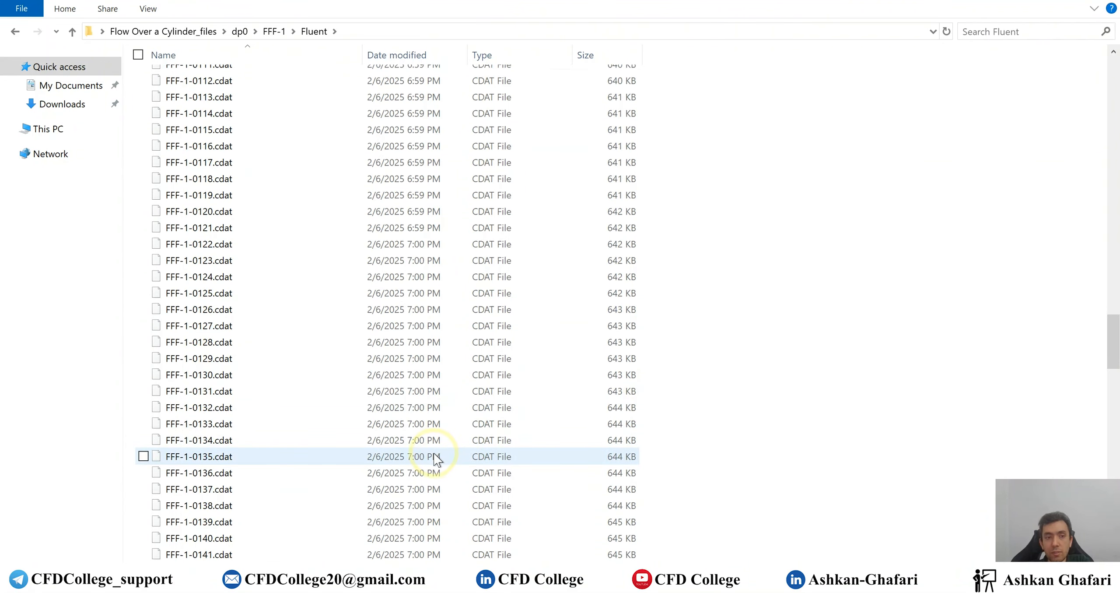
scroll(438, 460, "down", 6)
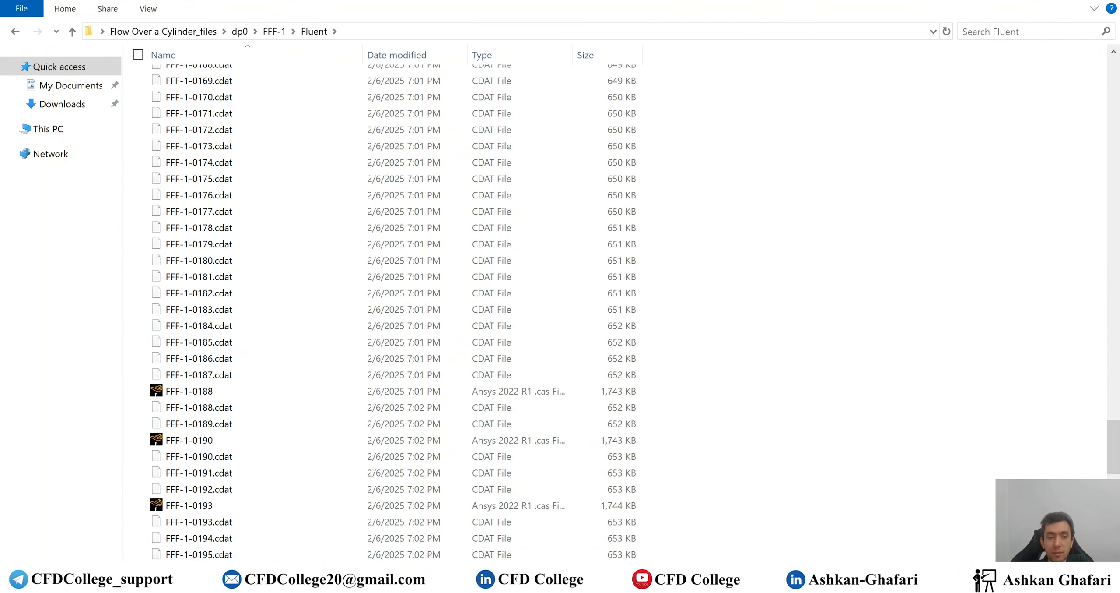
Switch back to Fluent and view the cd-cylinder drag history
key("alt+Tab")
left_click(847, 125)
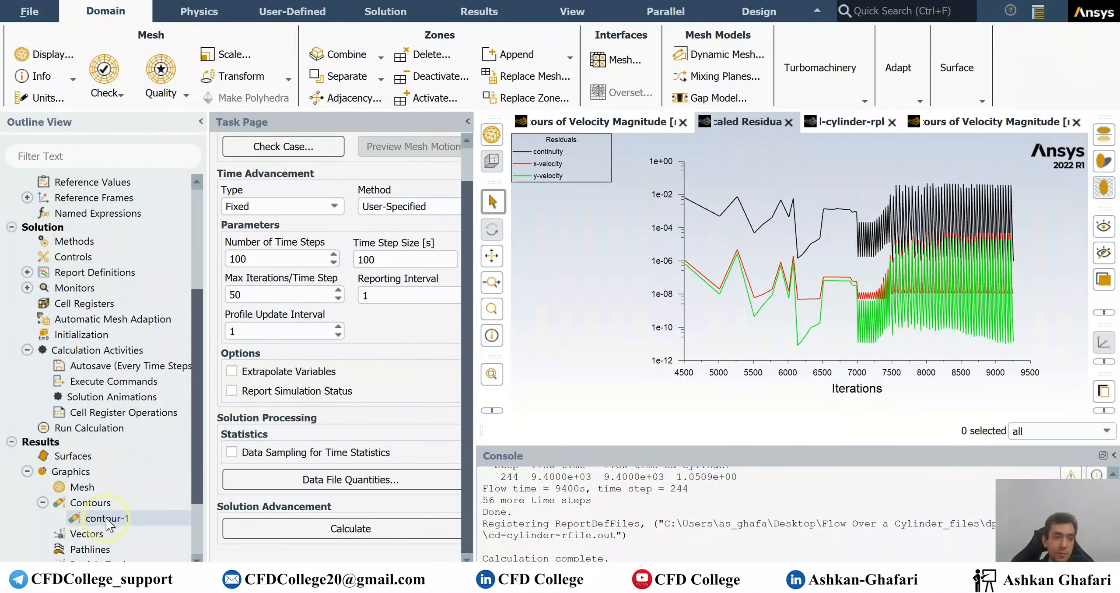
Redisplay the contour-1 velocity magnitude for the current solution and close its settings
double_click(154, 518)
left_click(297, 462)
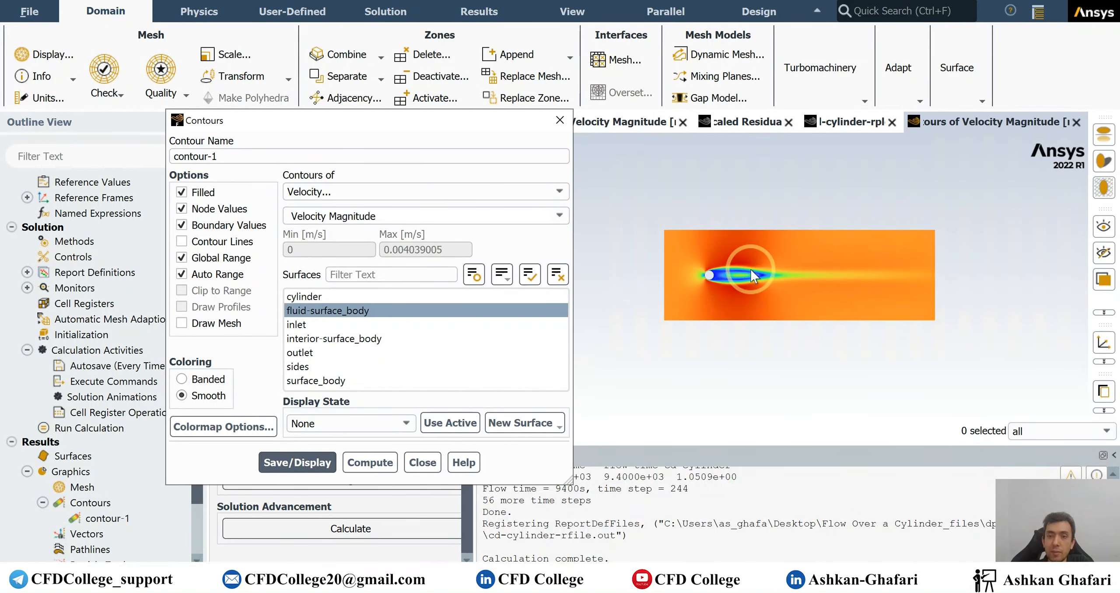
left_click(417, 464)
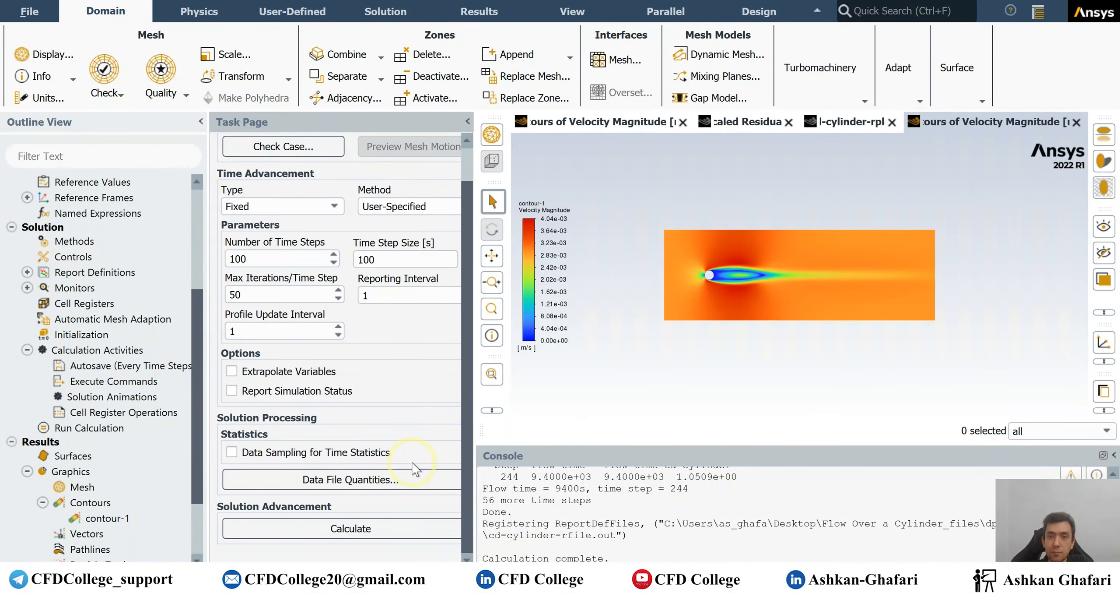
Continue the calculation with 100 more time steps while monitoring the drag history, scaled residuals and velocity contour
left_click(315, 530)
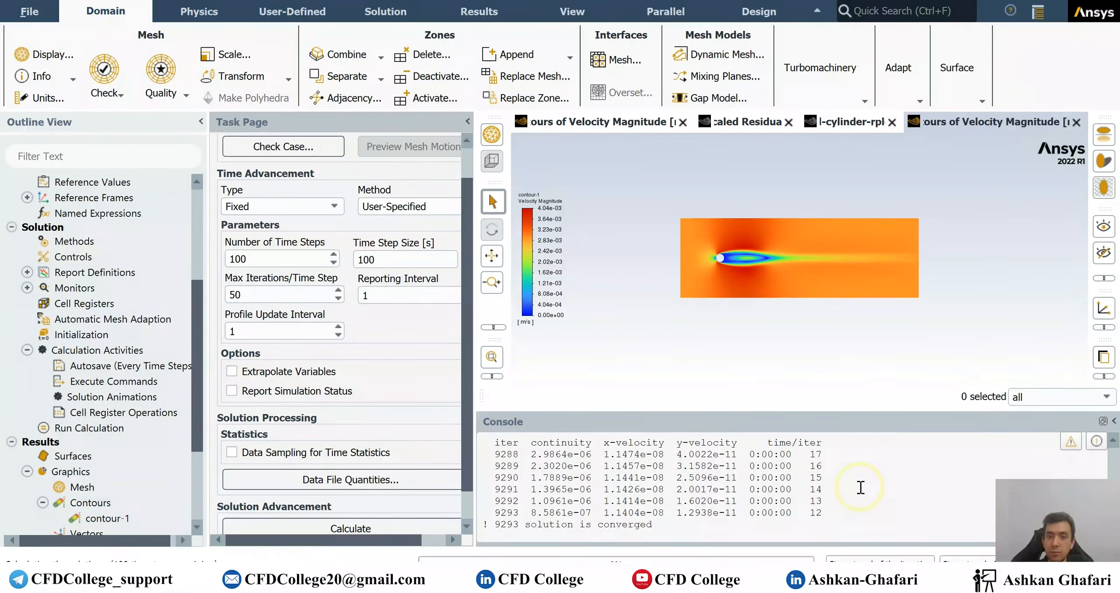
left_click(839, 125)
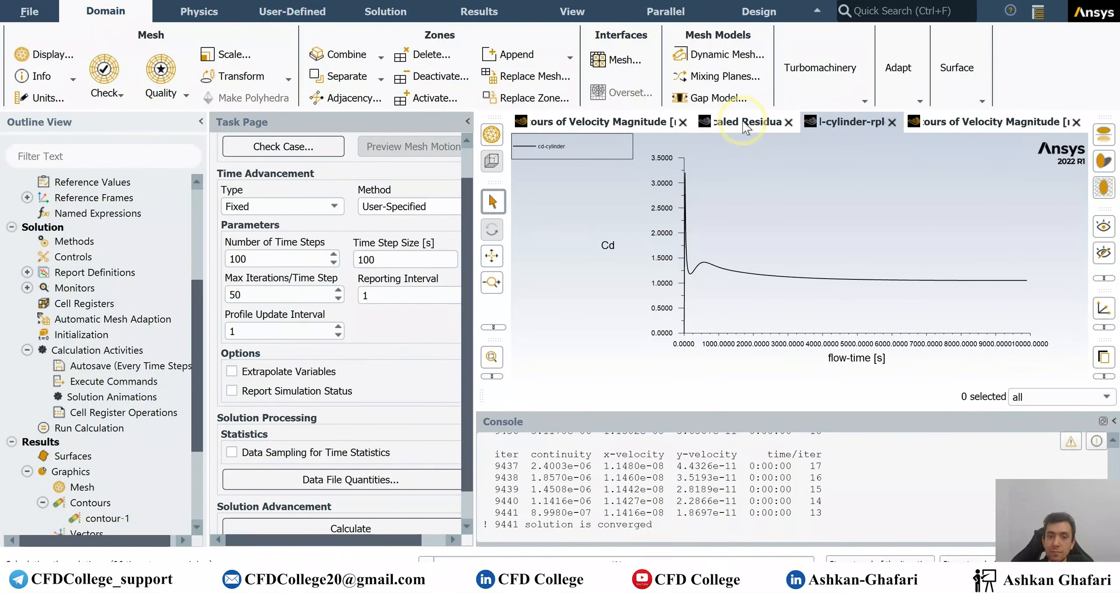
left_click(744, 123)
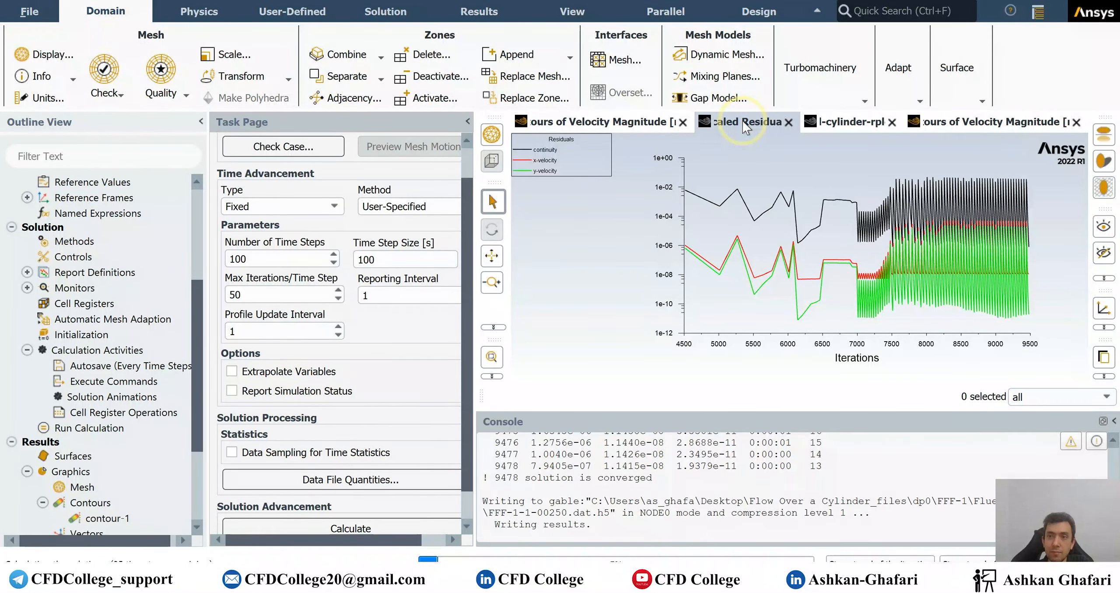
left_click(989, 121)
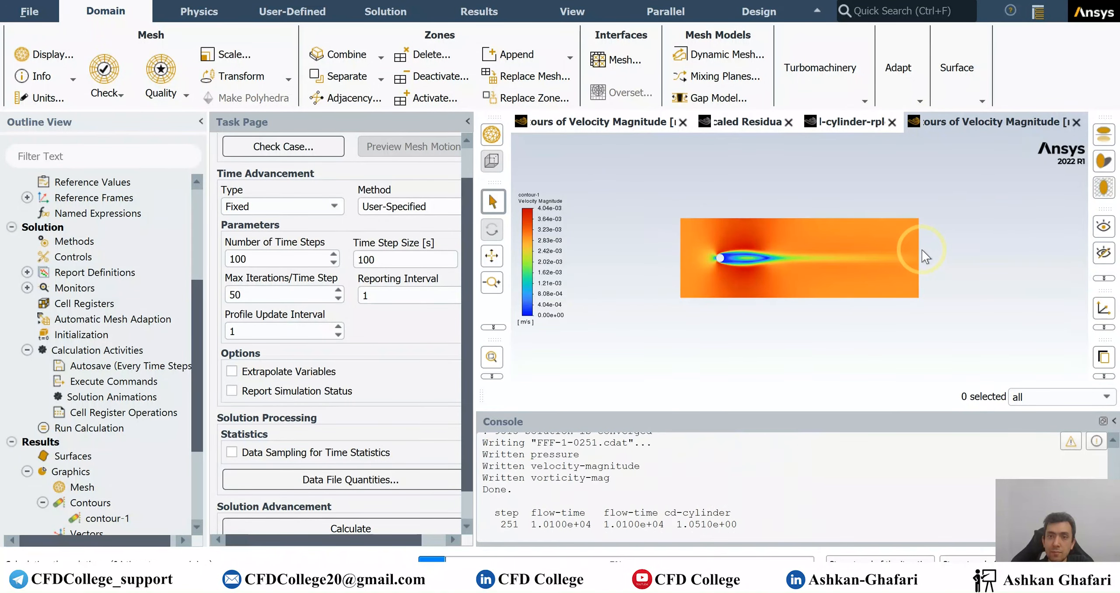
left_click(851, 123)
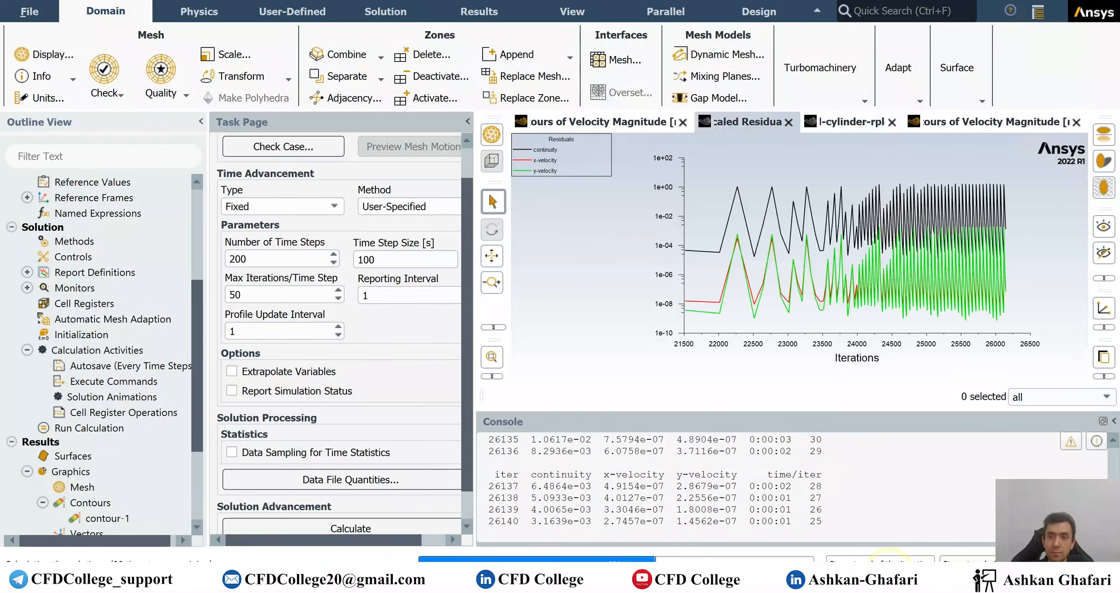
Check the cd-cylinder drag history and the velocity contour, and stop the running calculation
left_click(847, 131)
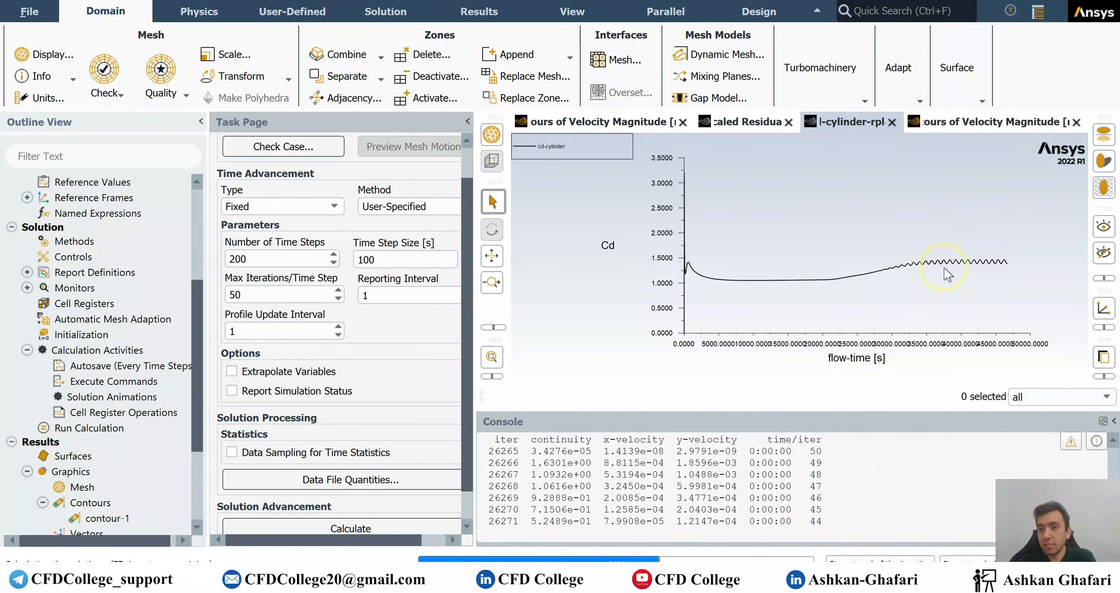
left_click(947, 128)
left_click(967, 560)
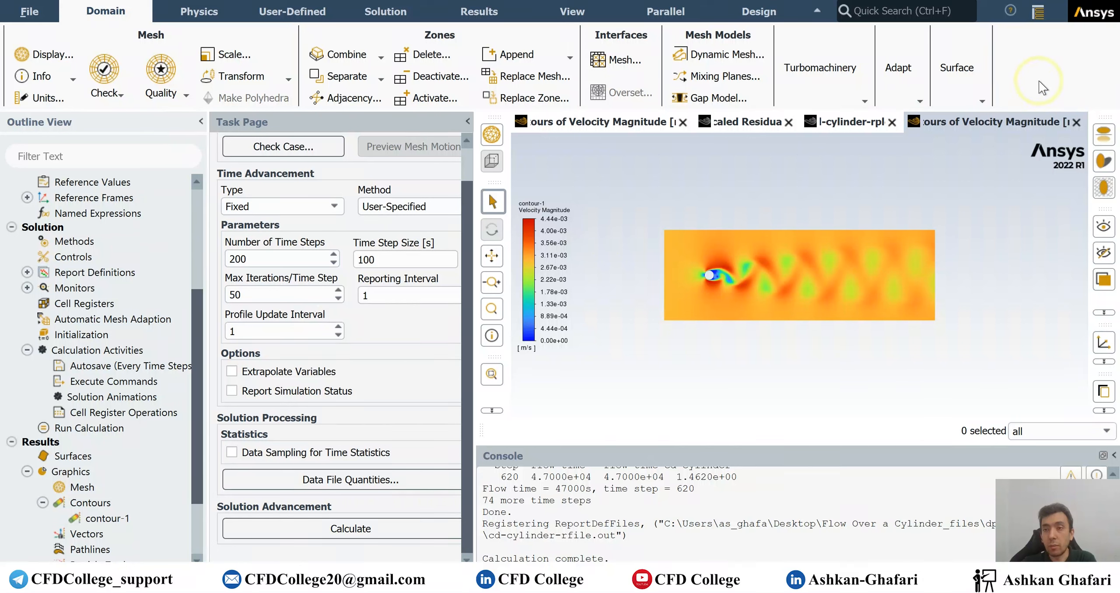
Begin quitting Fluent, cancel the exit, and view the cd-cylinder drag history
left_click(1109, 3)
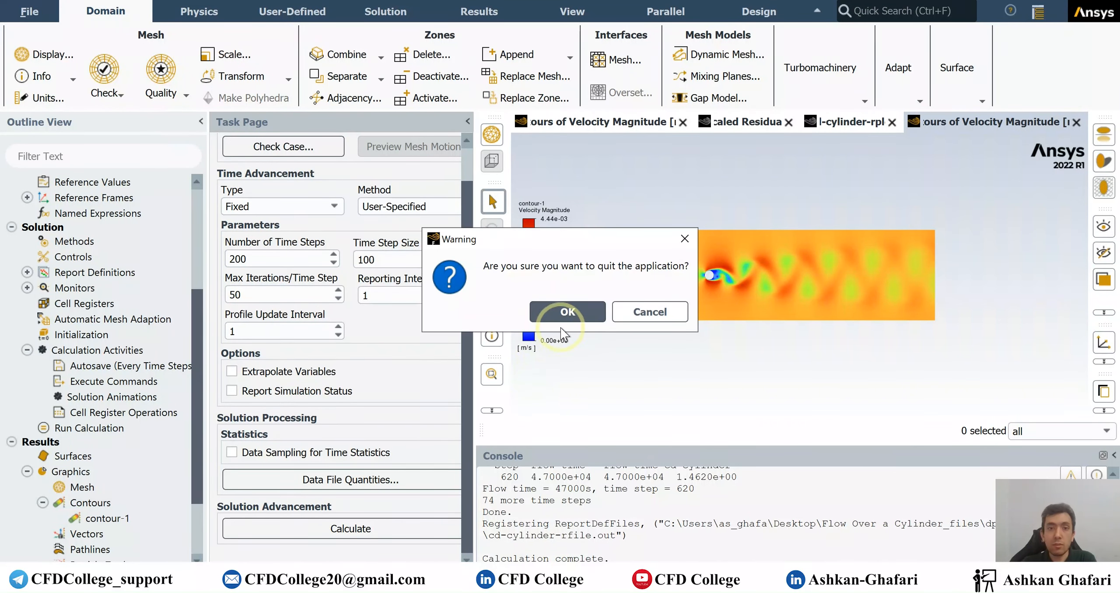
left_click(655, 313)
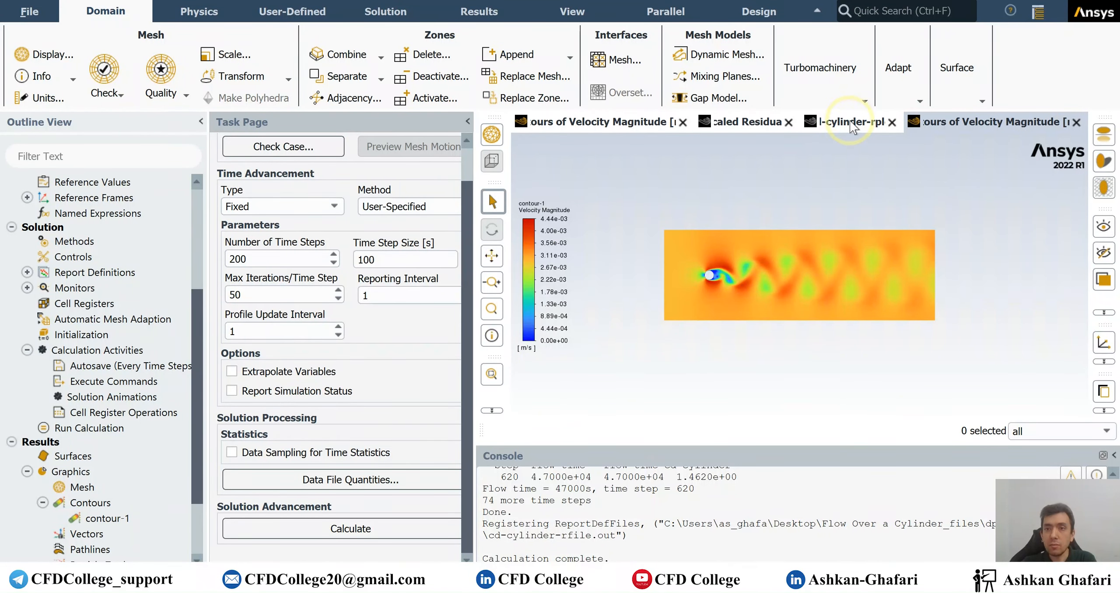
left_click(850, 122)
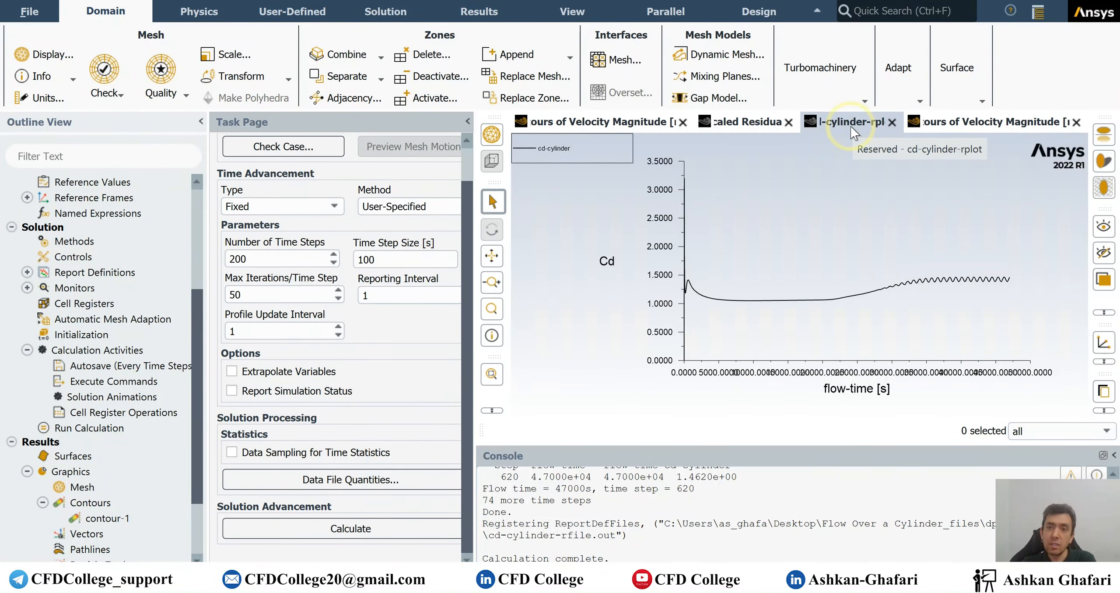
Resume the calculation with 200 time steps of 100 s, stop it early, and dismiss the calculation notice
left_click(346, 525)
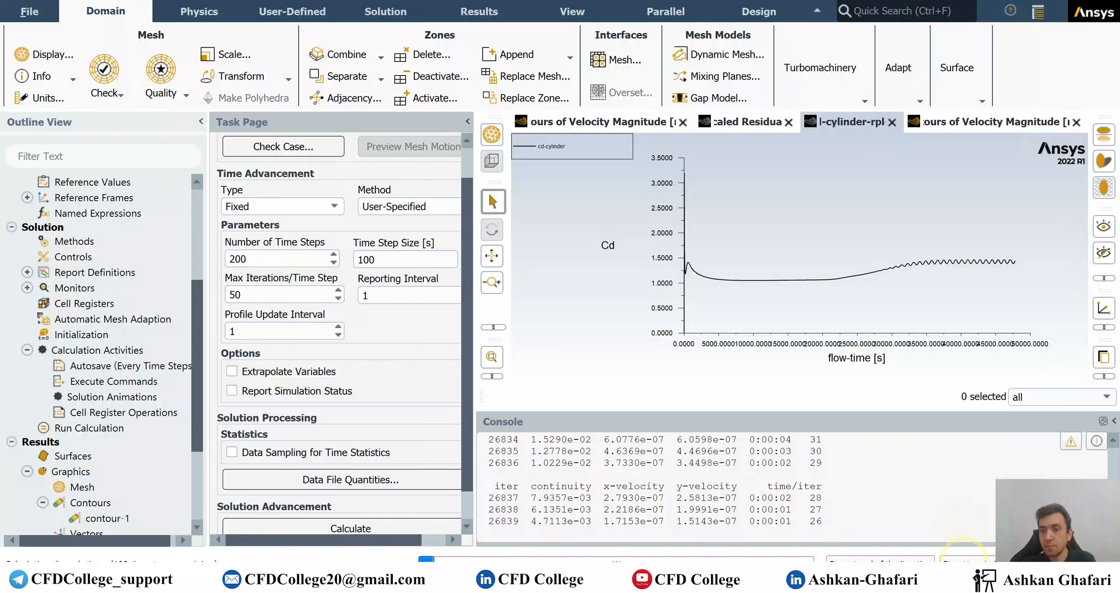
left_click(963, 560)
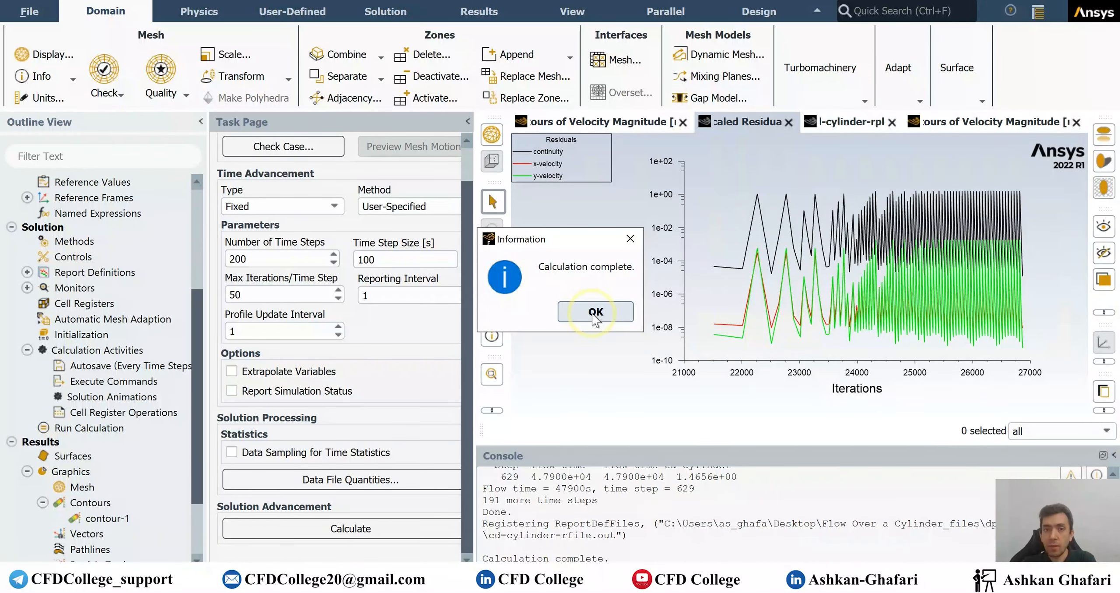
left_click(610, 302)
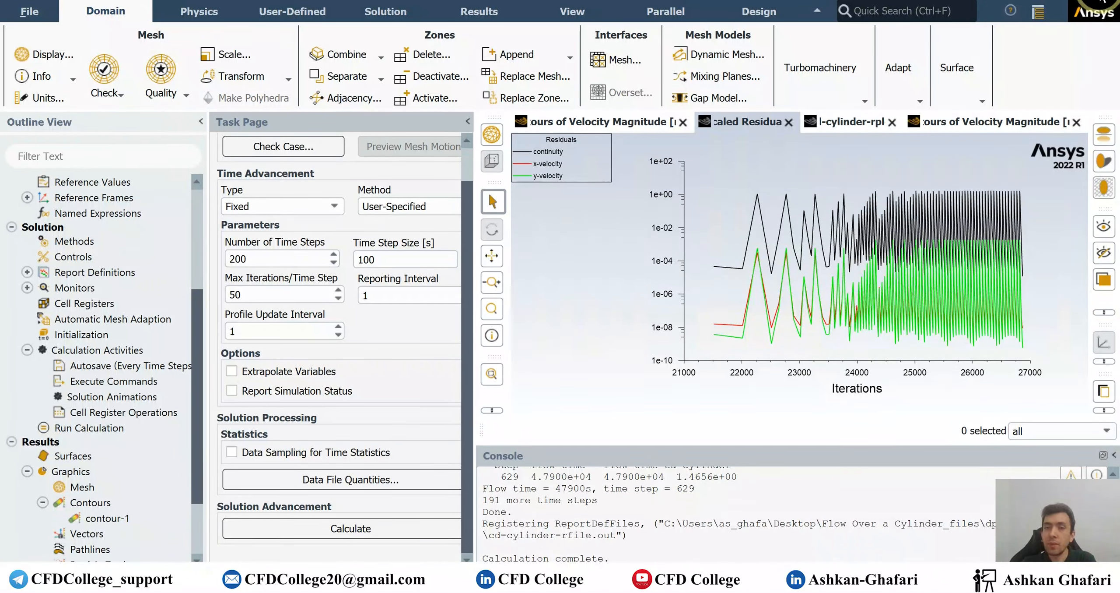
Close Fluent and, in Workbench, accept the interrupted solution of the Transient Flow - Re = 200 system as up to date
left_click(1104, 1)
left_click(577, 302)
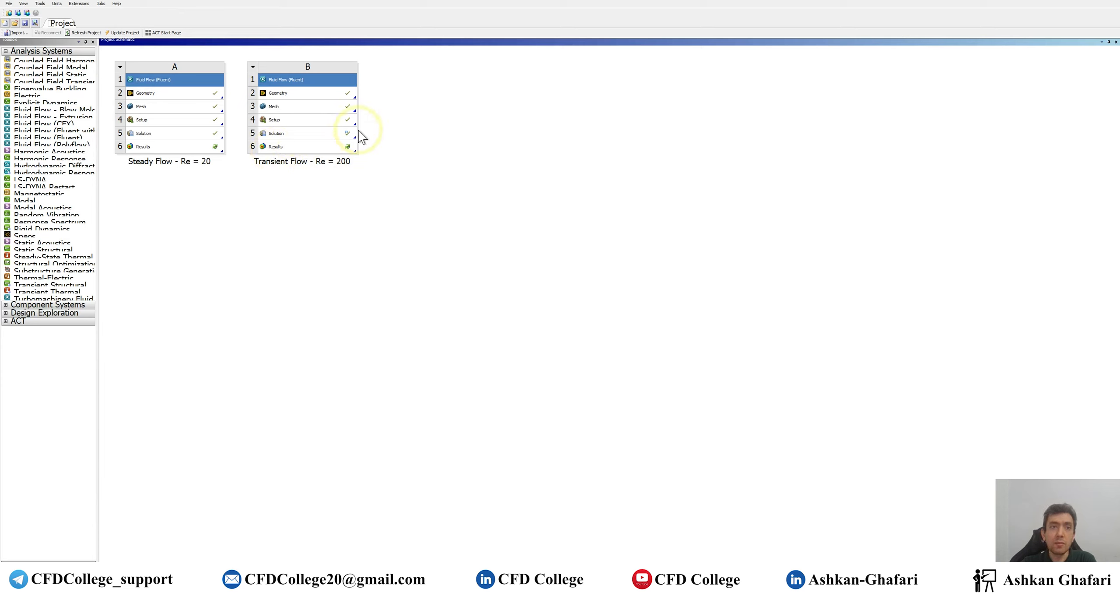
right_click(329, 134)
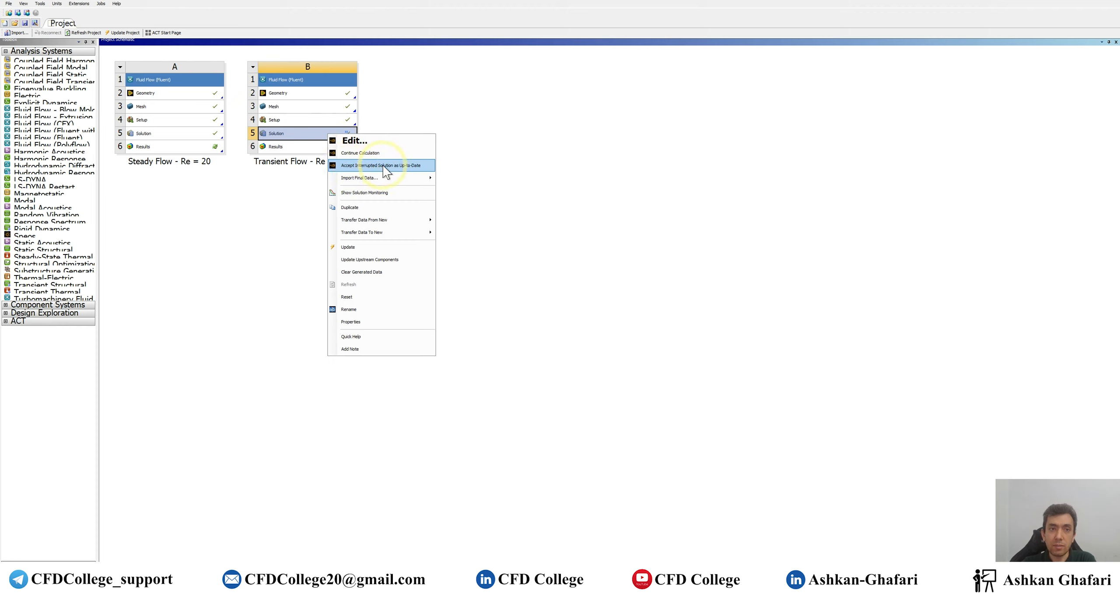
left_click(402, 165)
Try to open the Results of the Transient Flow - Re = 200 system from the project schematic
left_click(344, 149)
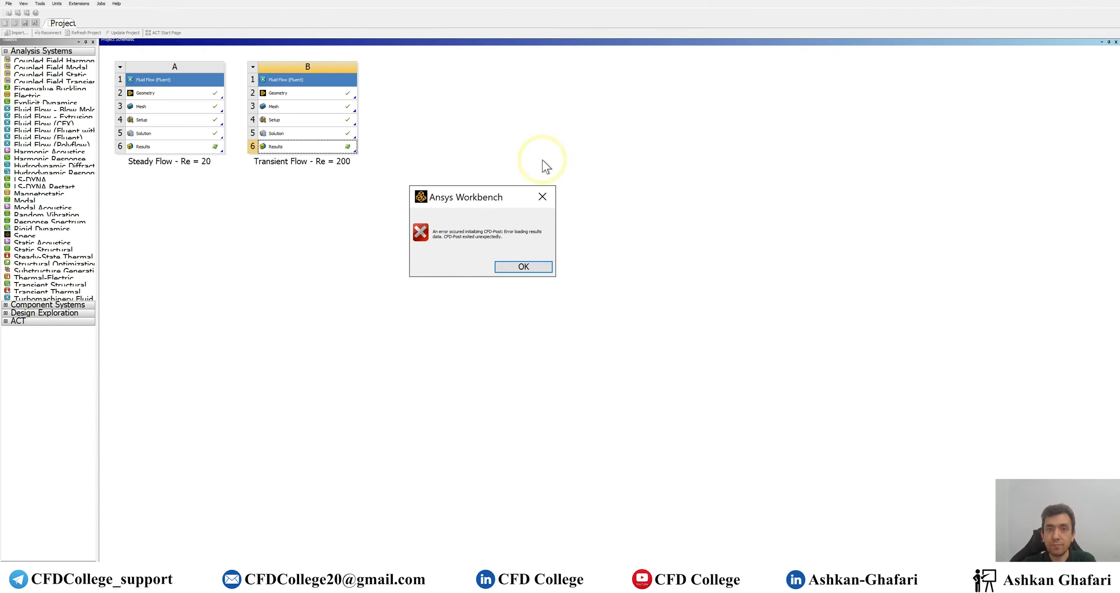
left_click(521, 271)
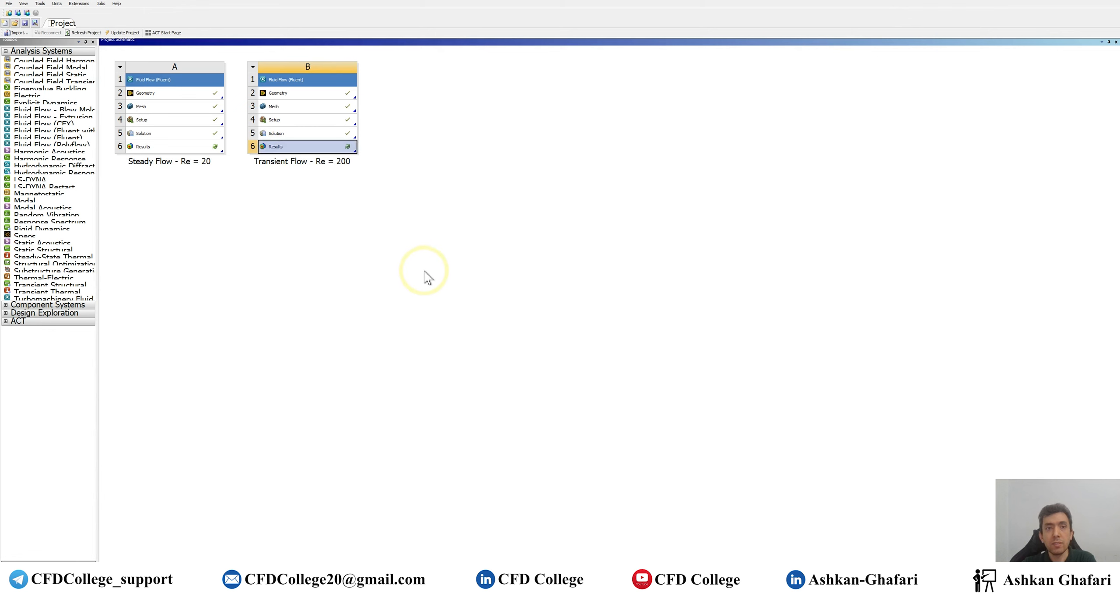
left_click(293, 545)
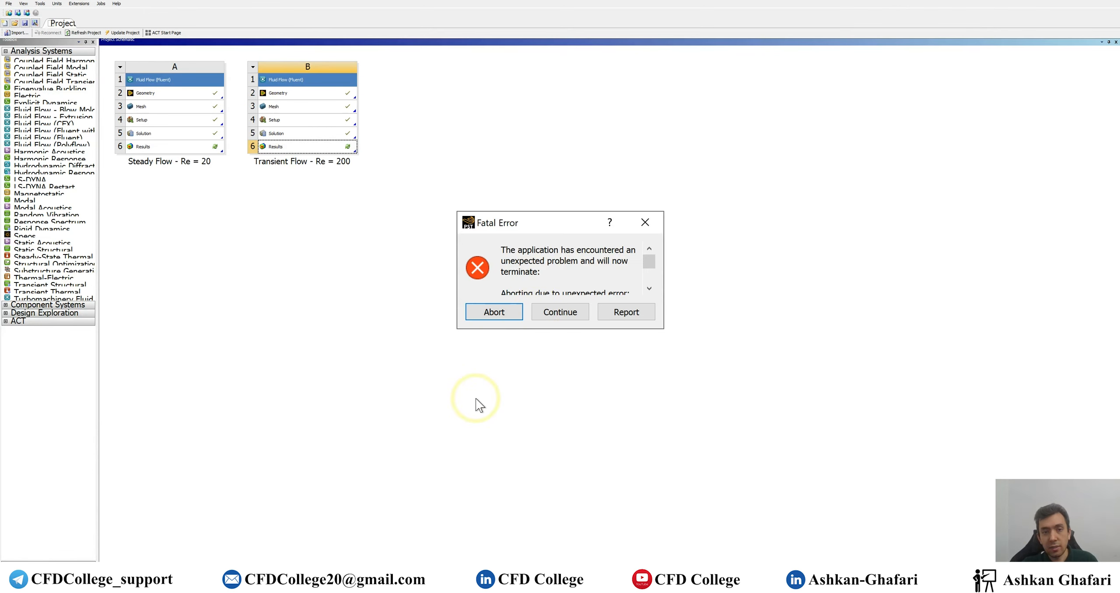
left_click(499, 312)
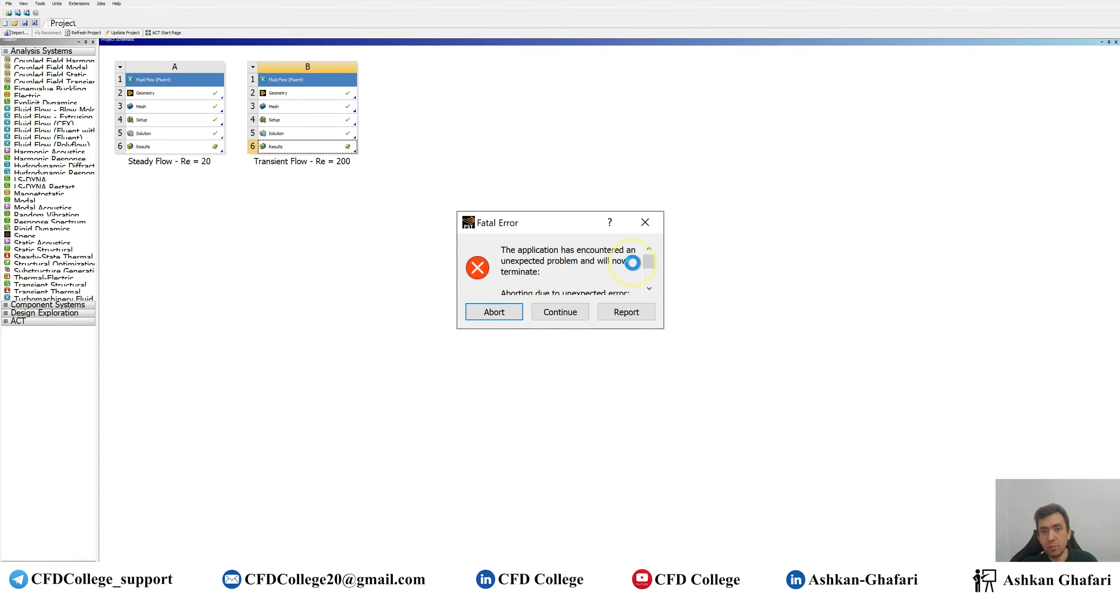
left_click(645, 222)
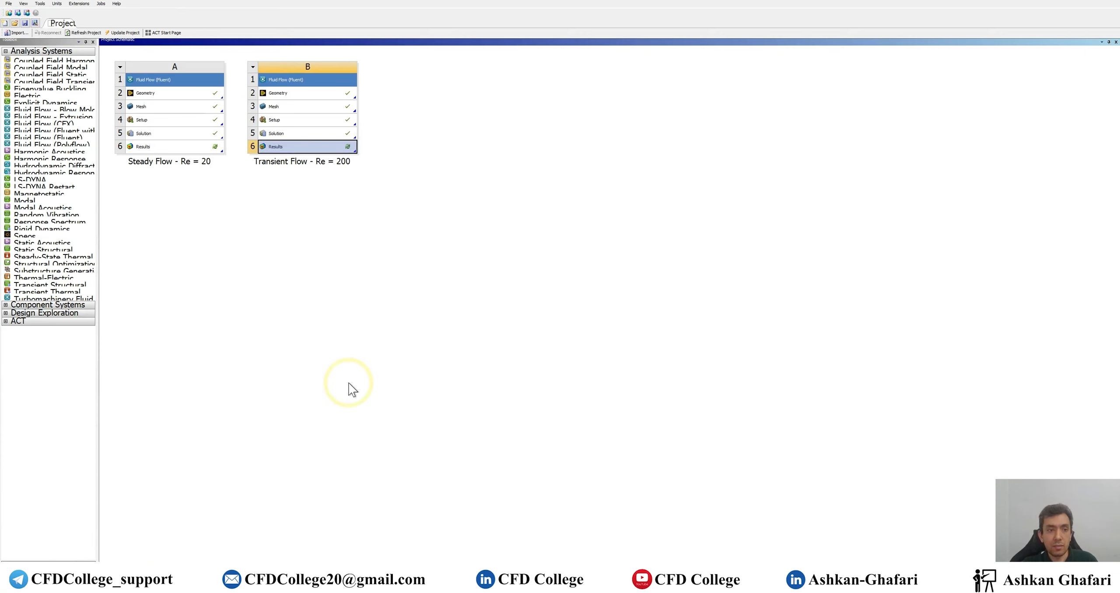
Launch CFD-Post 2022 R1 as a standalone application and maximize its window
key("super")
type("cfd")
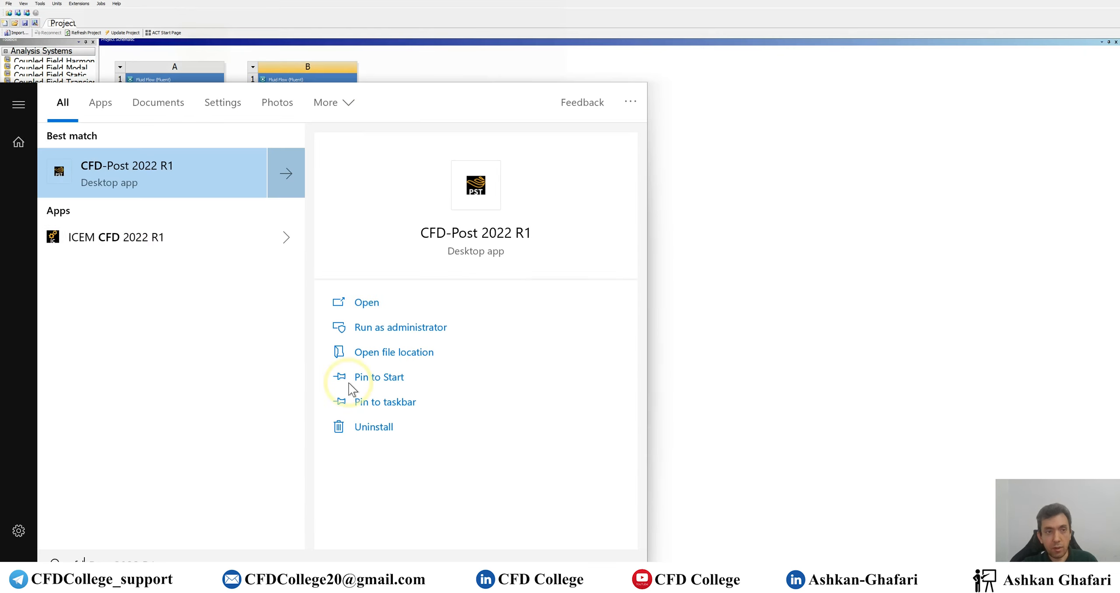
left_click(145, 178)
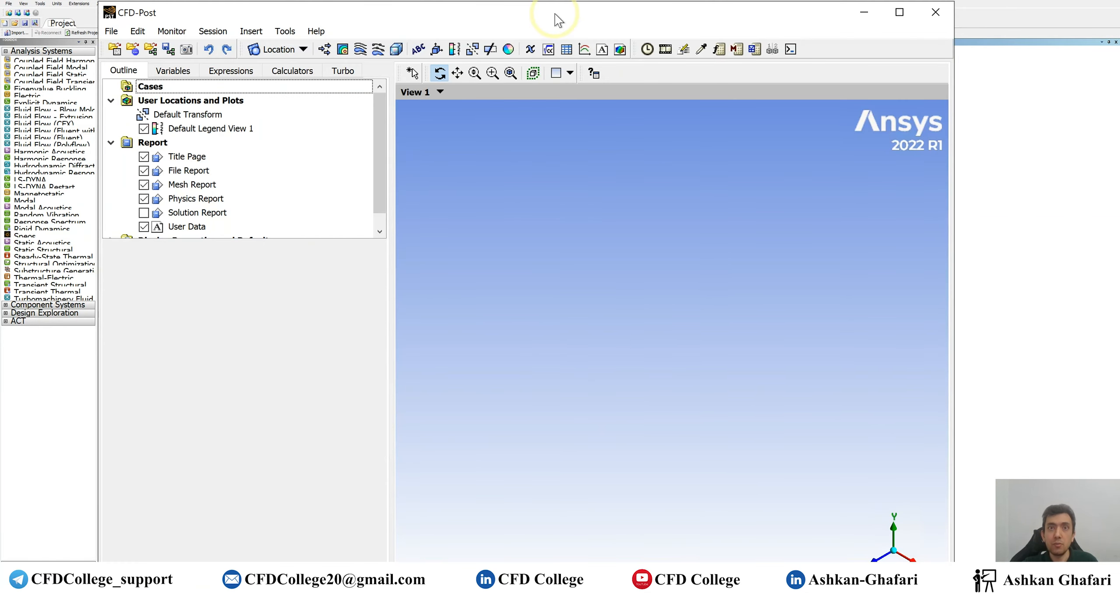
double_click(555, 14)
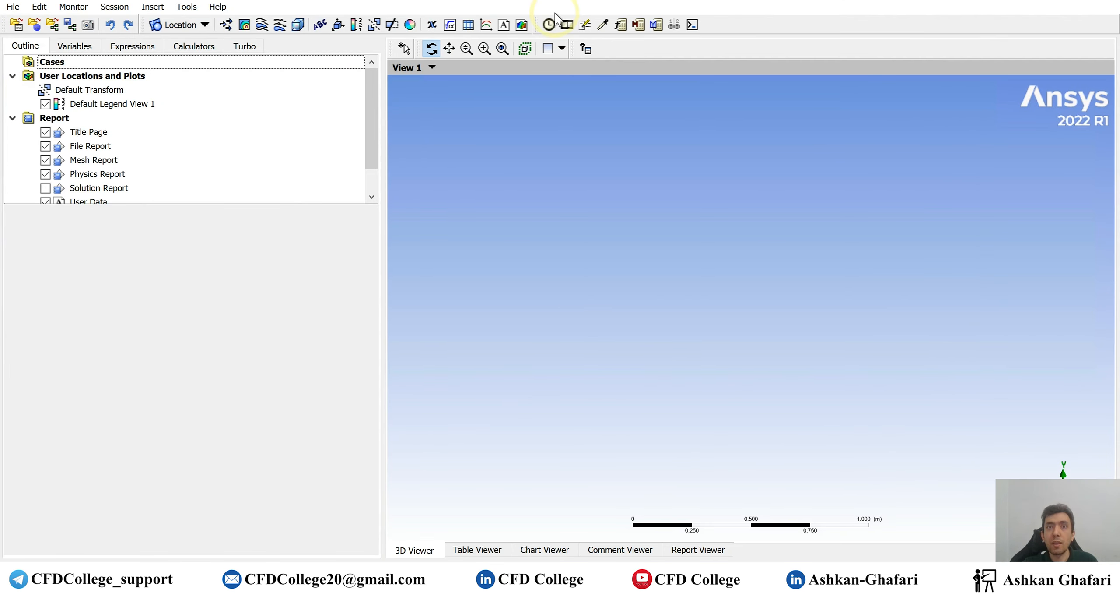
Start loading results and browse to the Flow Over a Cylinder_files/dp0/FFF-1/Fluent folder on the desktop
left_click(13, 6)
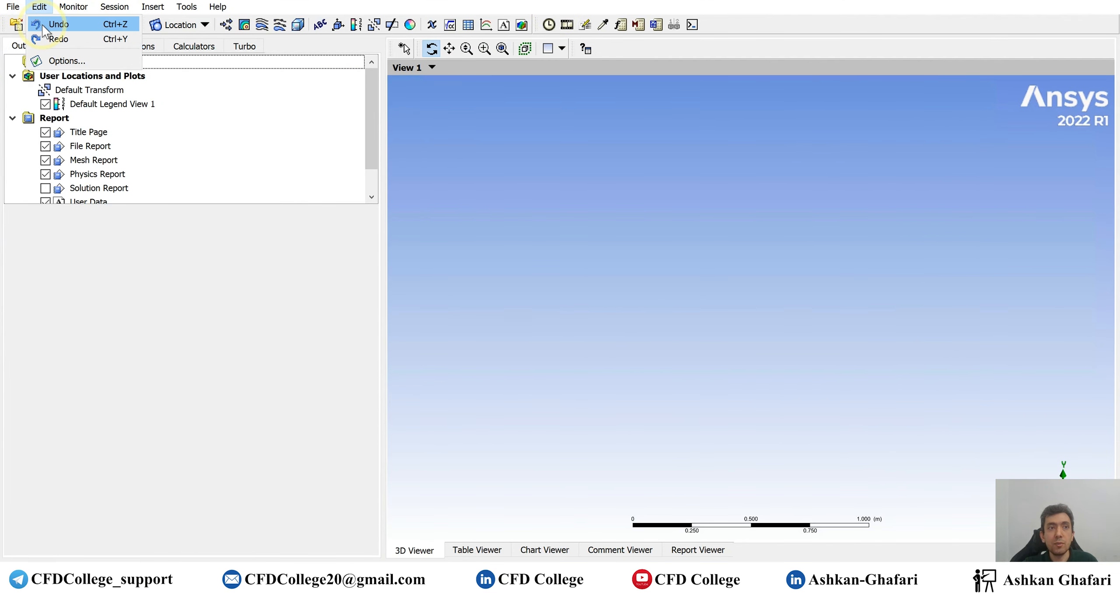
left_click(29, 24)
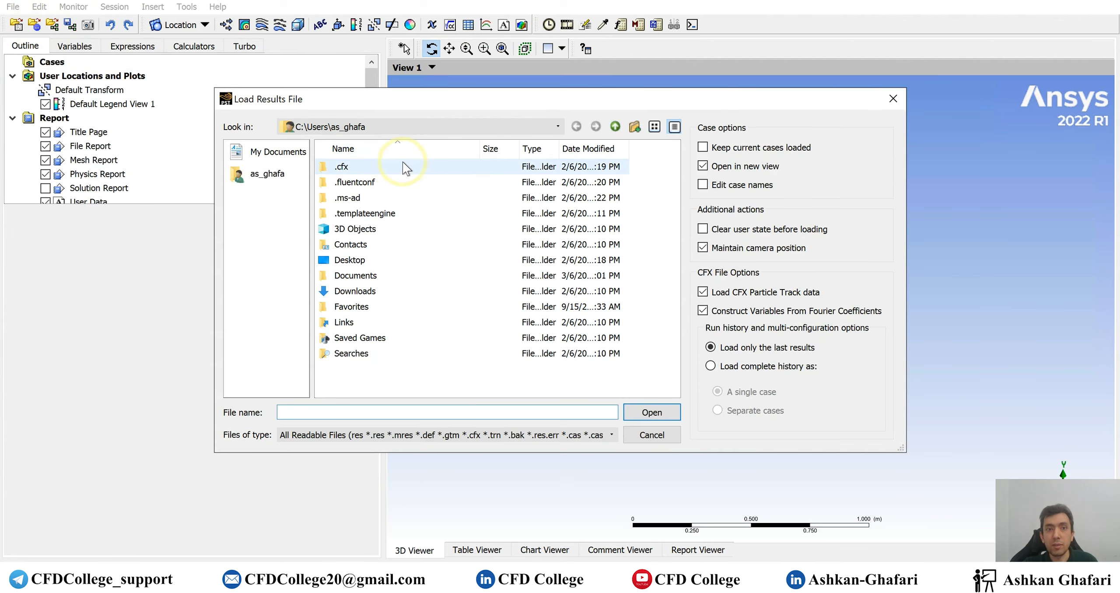
left_click(353, 260)
double_click(354, 260)
double_click(377, 181)
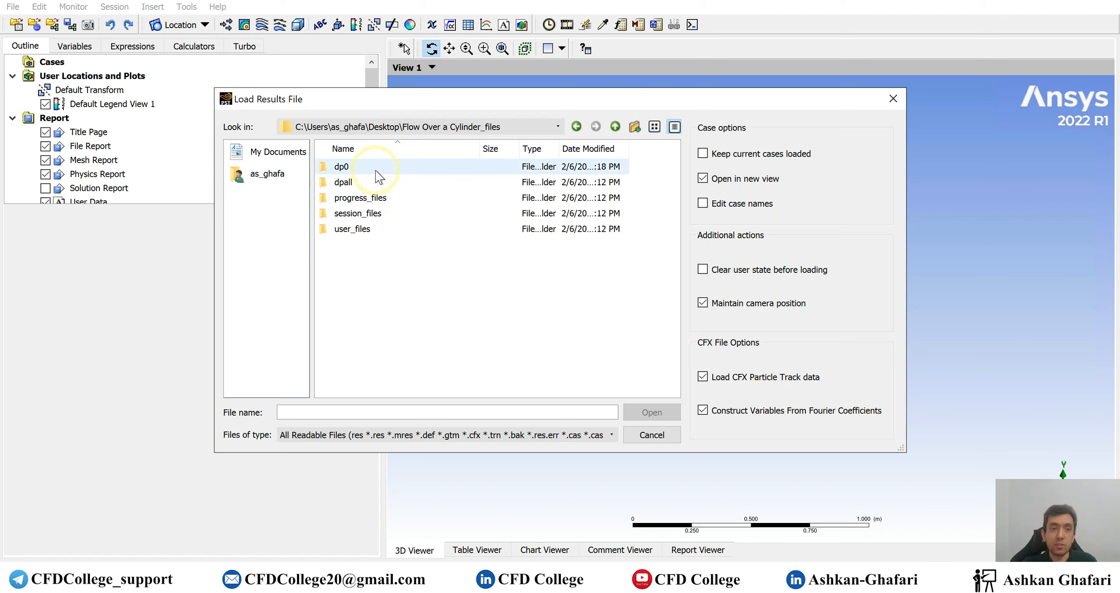
double_click(376, 170)
double_click(371, 180)
left_click(373, 183)
double_click(373, 191)
Load the results file FFF-1-0629.cdat and accept the note on global variable ranges
left_click_drag(677, 168, 663, 383)
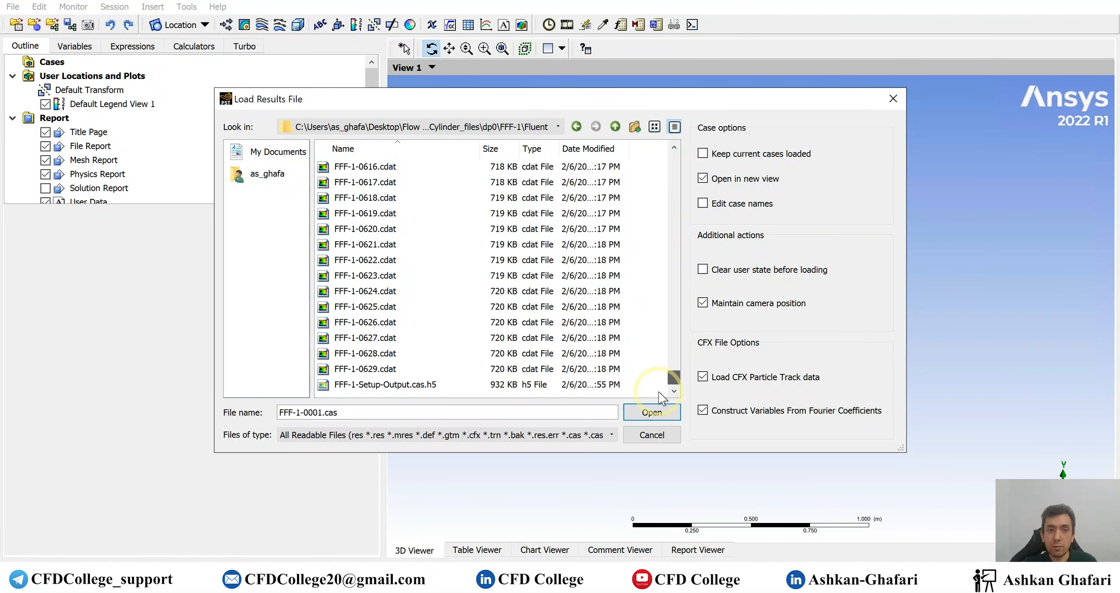
left_click(390, 370)
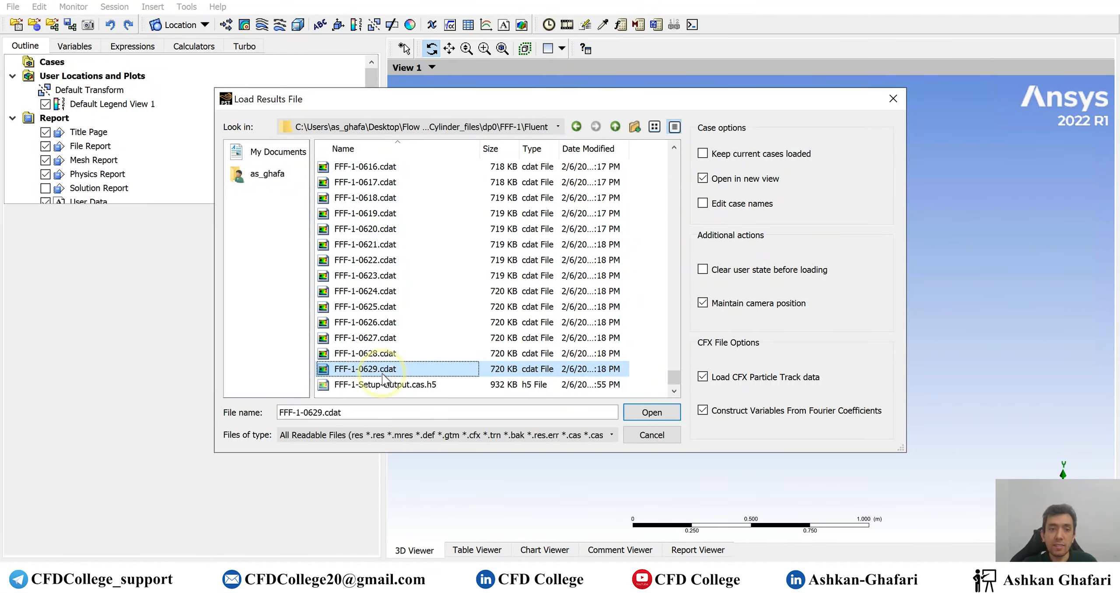
left_click(652, 416)
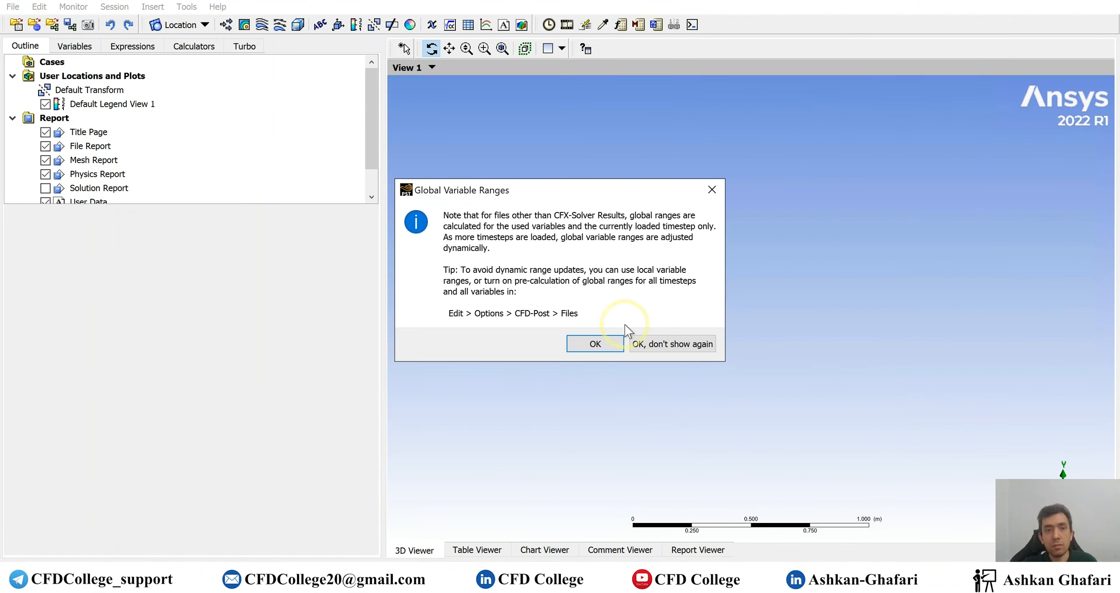
left_click(595, 344)
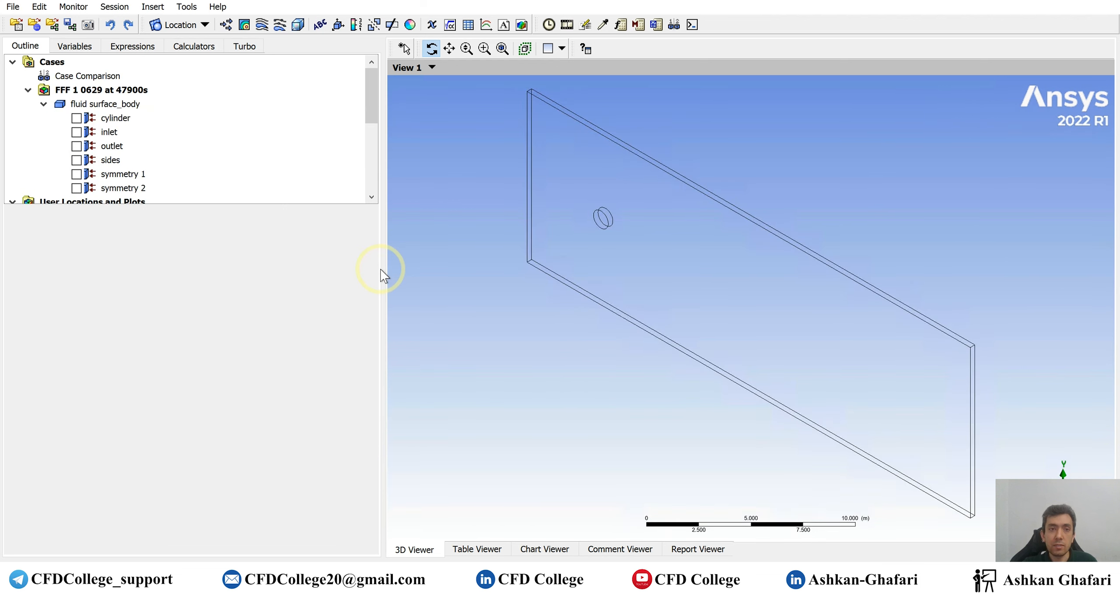
Widen the 3D viewer and orient the model to the predefined view from +Z
left_click_drag(383, 267, 275, 280)
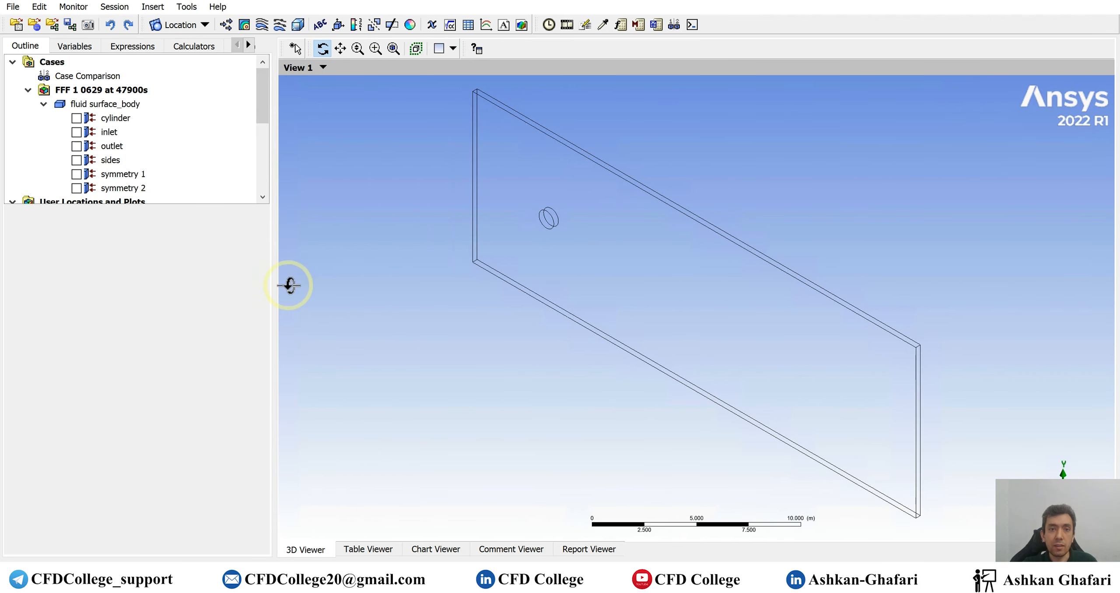
right_click(346, 189)
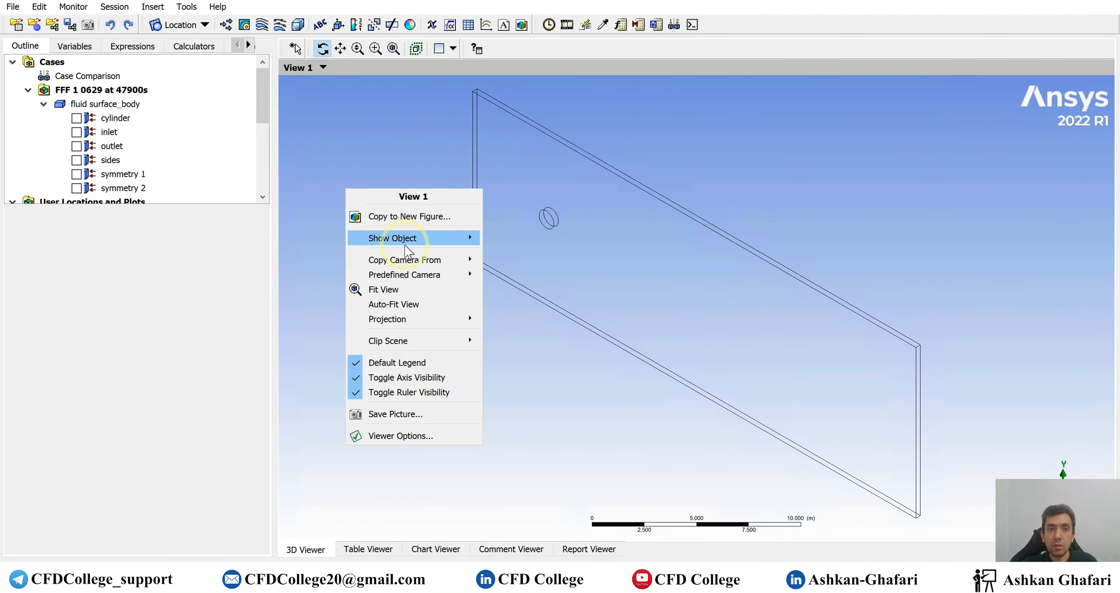
mouse_move(448, 276)
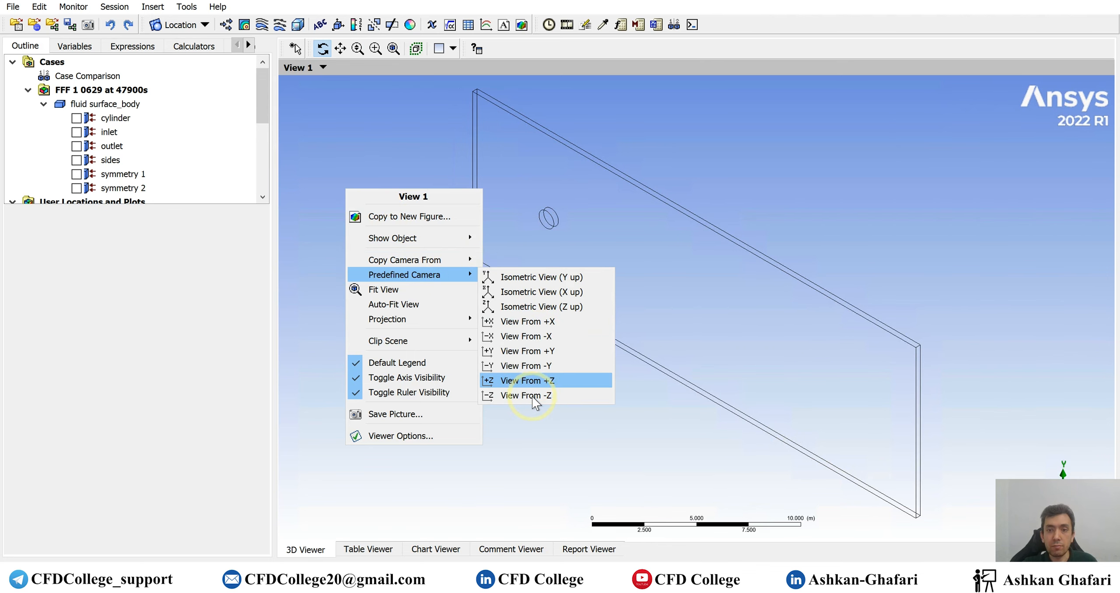
left_click(532, 381)
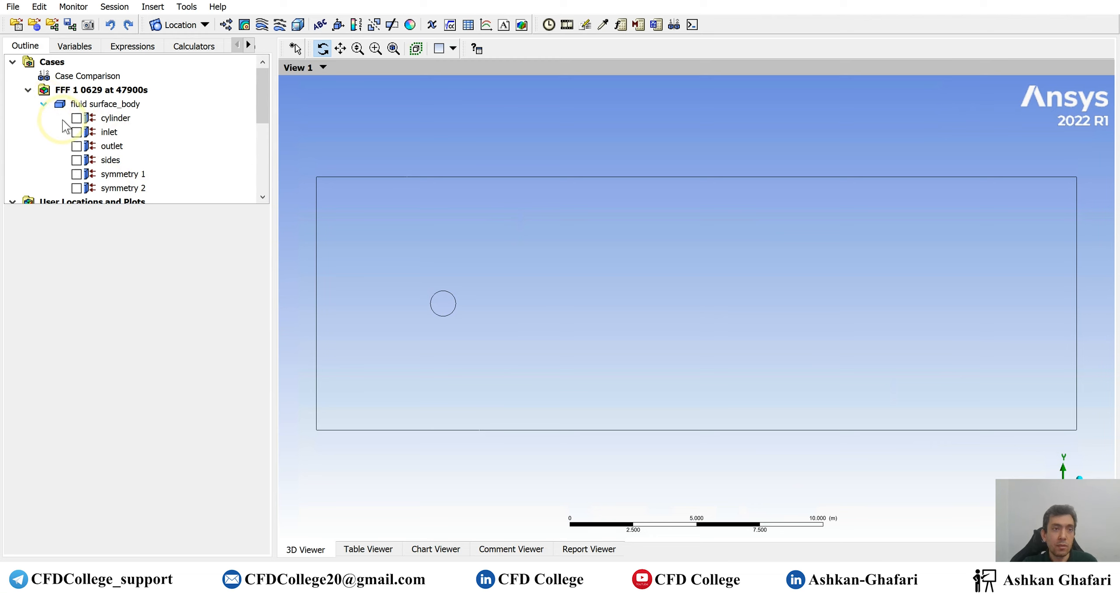
Show the symmetry 1 boundary and color it by the Velocity variable
left_click(77, 174)
left_click(120, 174)
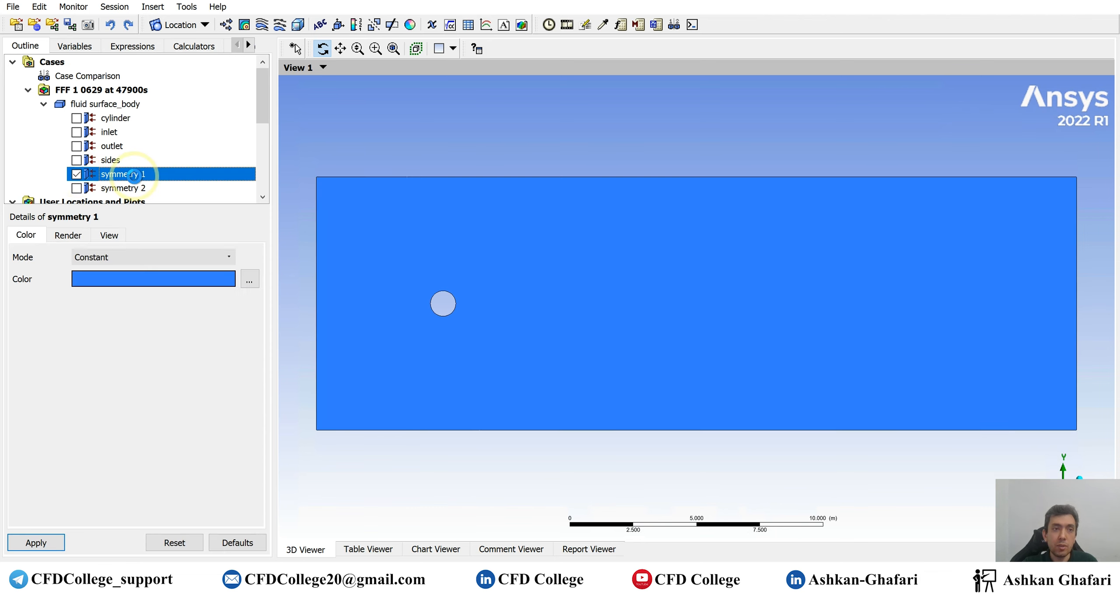
left_click(110, 262)
left_click(105, 282)
left_click(108, 284)
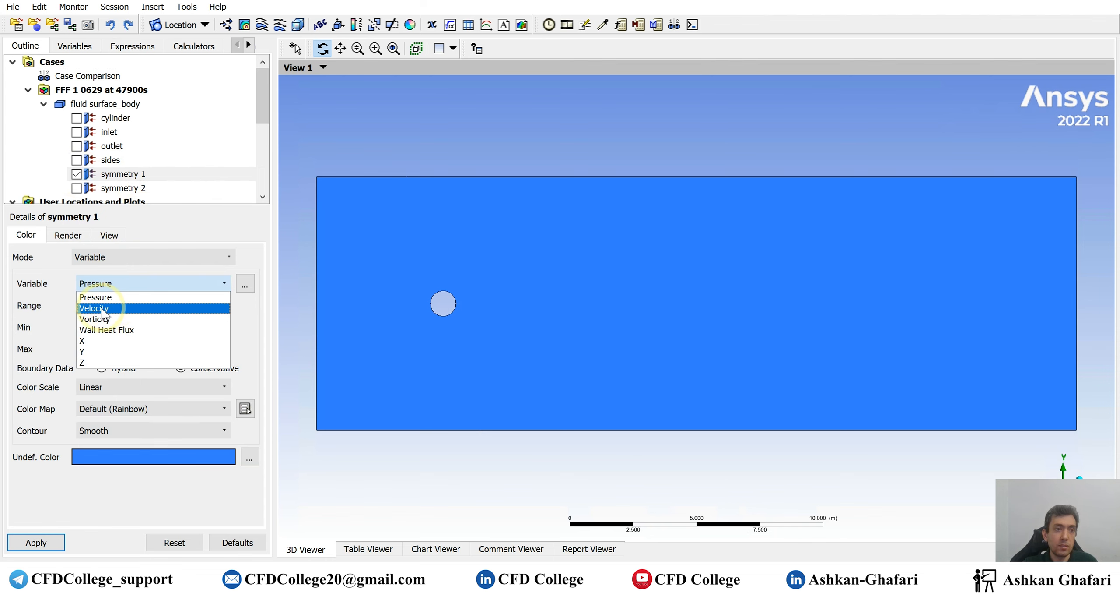
left_click(114, 309)
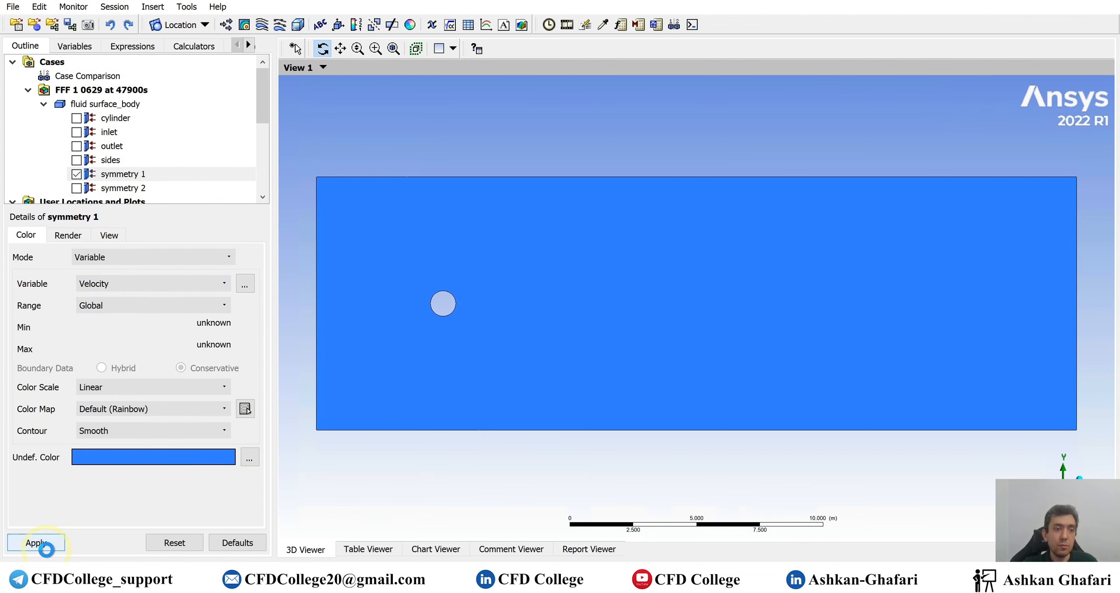
left_click(36, 543)
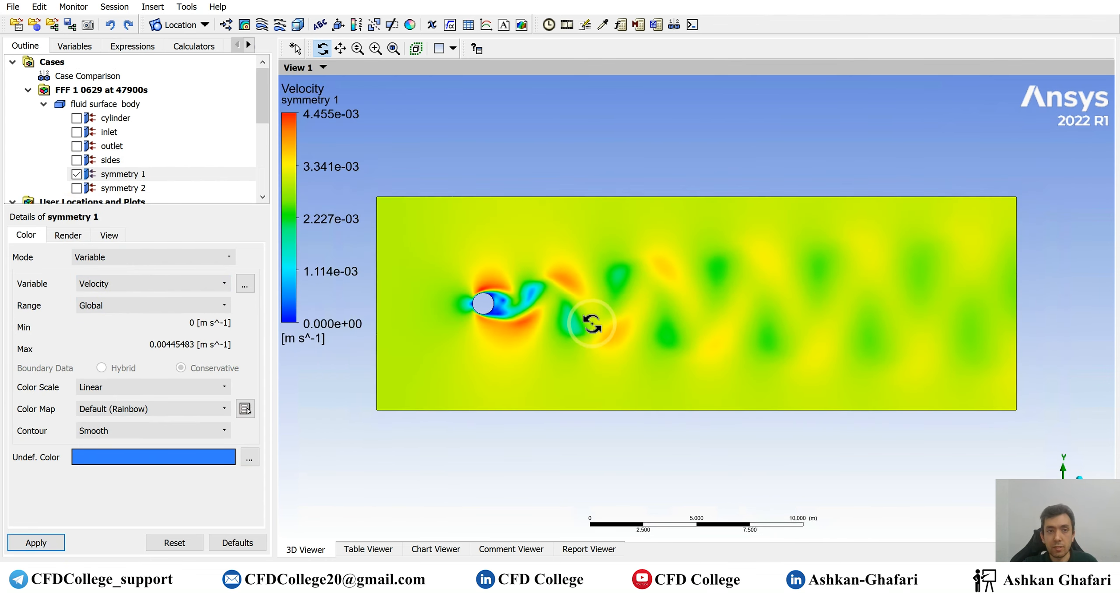